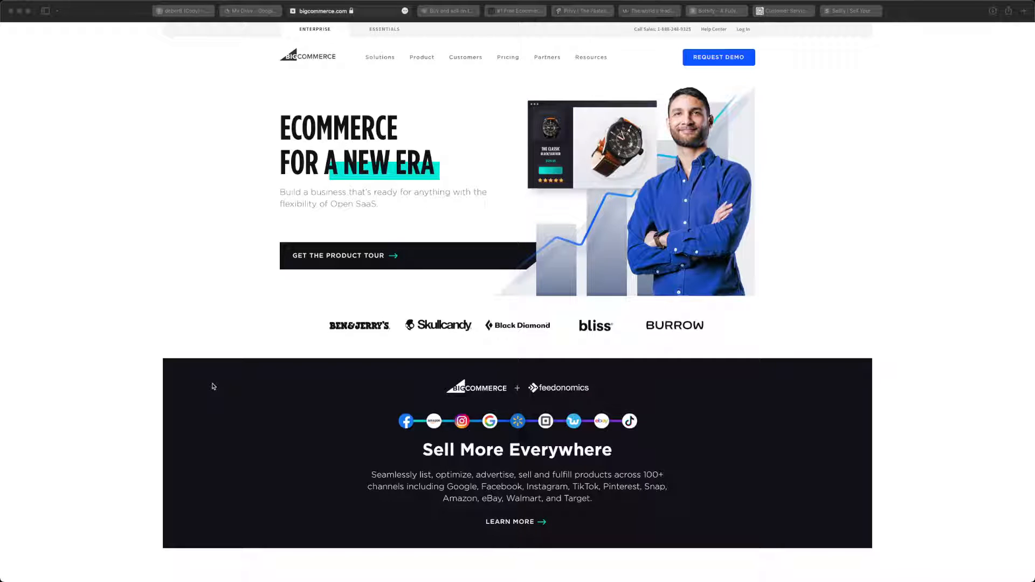
- Switch to the Sellfy site and capture a screenshot of its Start Free Trial button
left_click(190, 279)
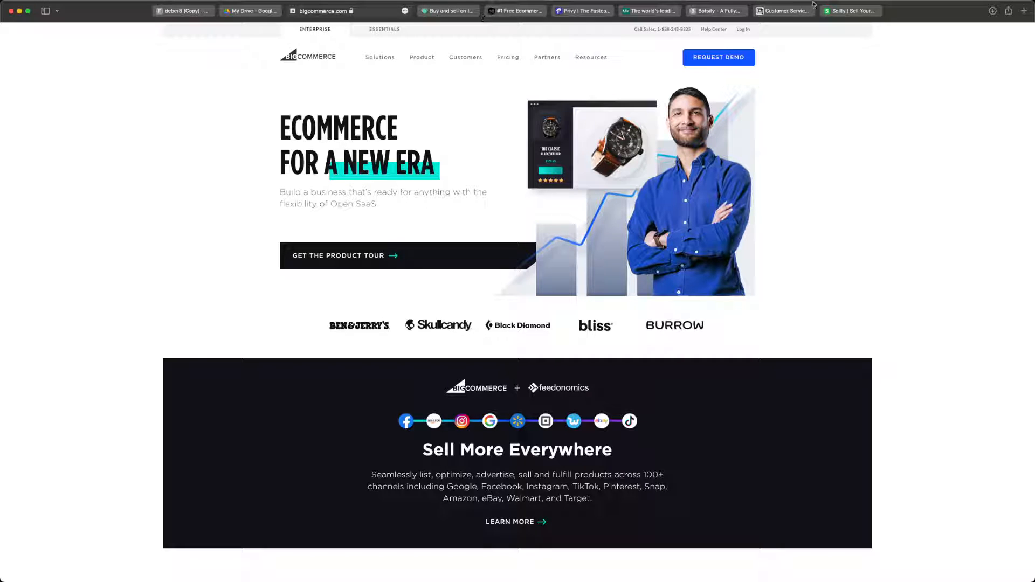
left_click(861, 14)
scroll(780, 82, "up", 5)
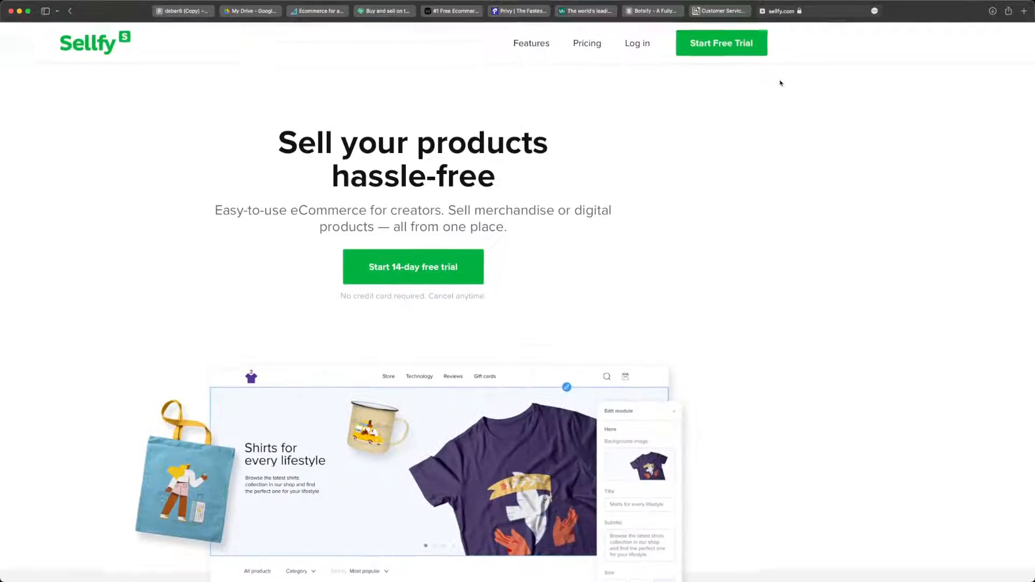
scroll(780, 82, "up", 2)
key("super+shift+4")
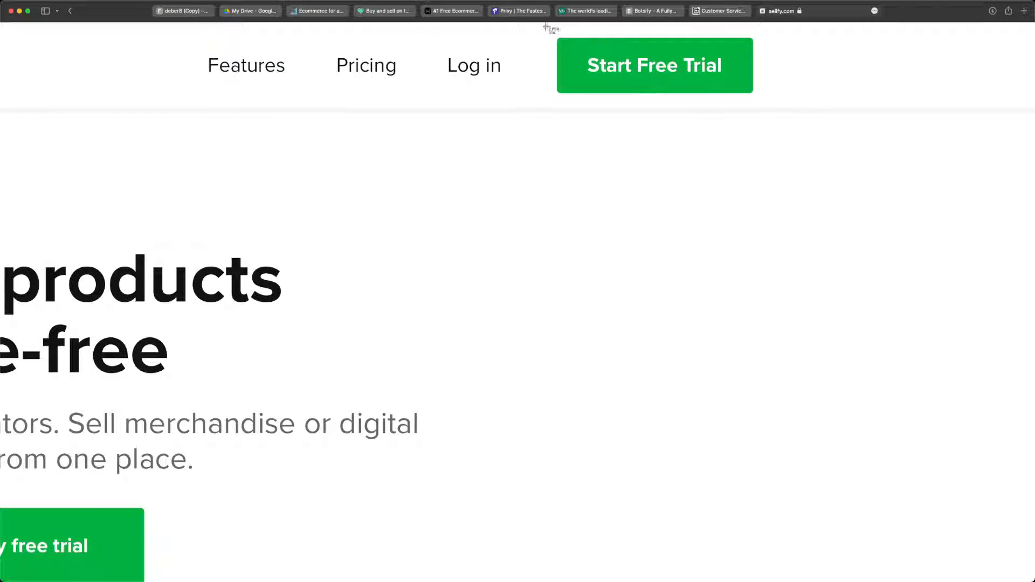
mouse_move(545, 26)
left_mouse_down()
mouse_move(728, 104)
mouse_move(768, 109)
left_mouse_up()
scroll(435, 166, "down", 5)
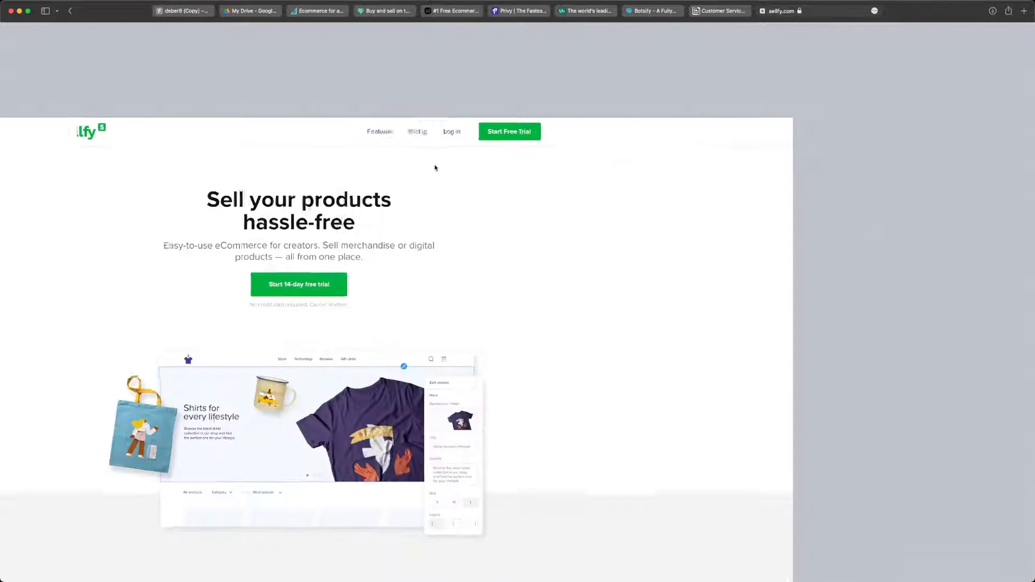
- Switch to the Figma file and delete everything below the header in Frame 2, including the contact text, form and footer
left_click(197, 12)
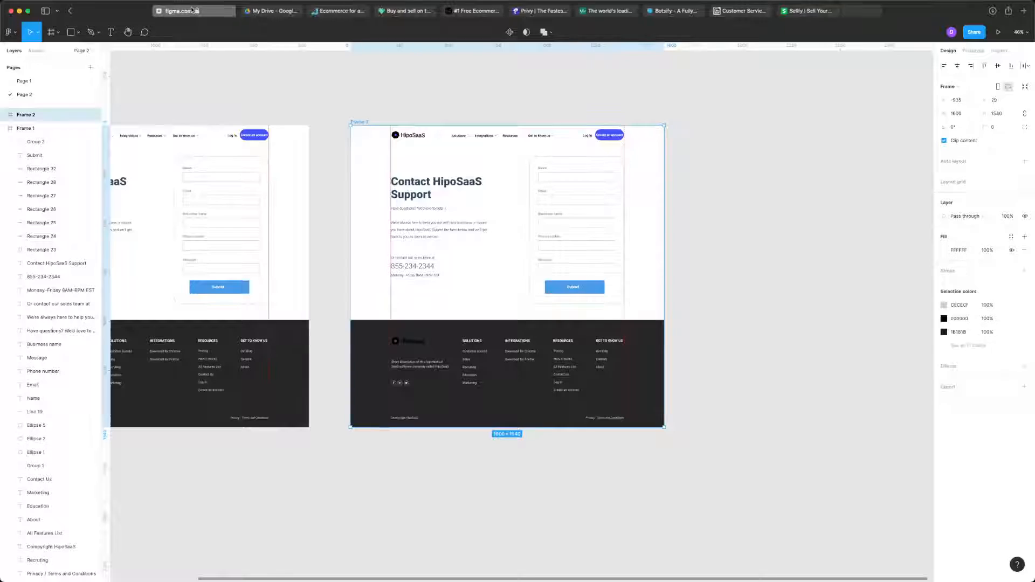
left_click(392, 11)
left_click(213, 12)
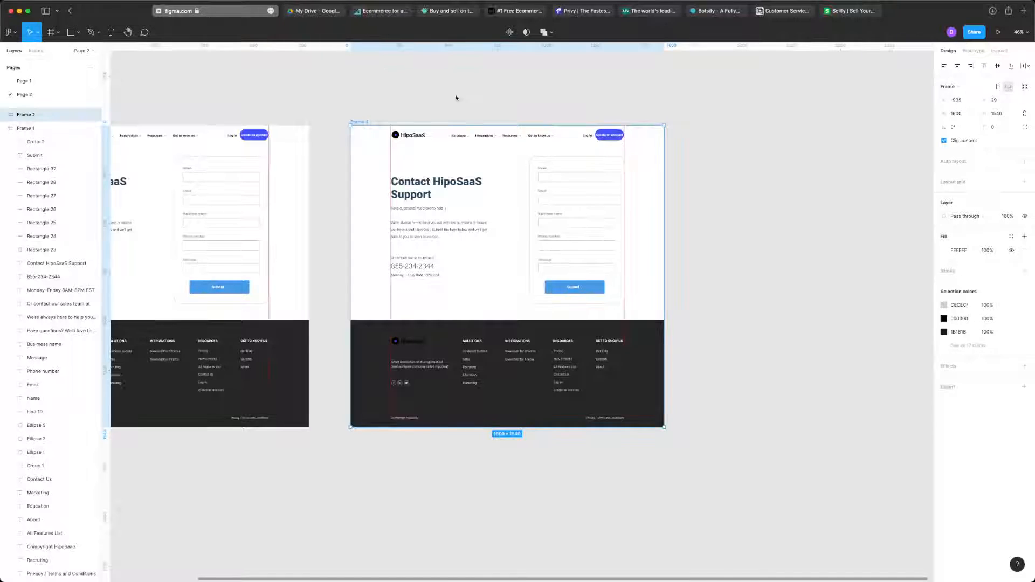
left_click(391, 88)
left_click_drag(380, 80, 622, 415)
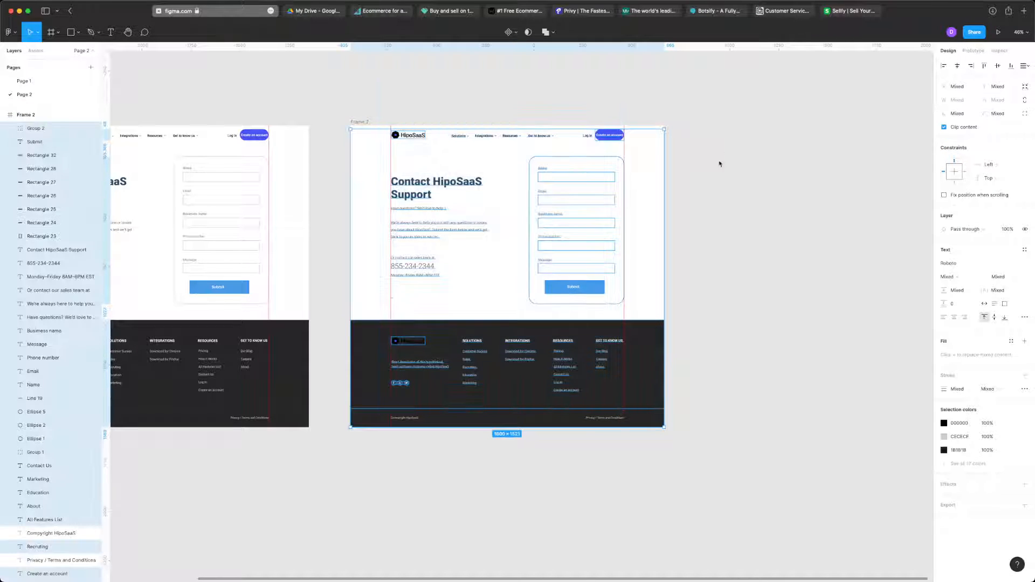
left_click_drag(721, 149, 381, 432)
key("Delete")
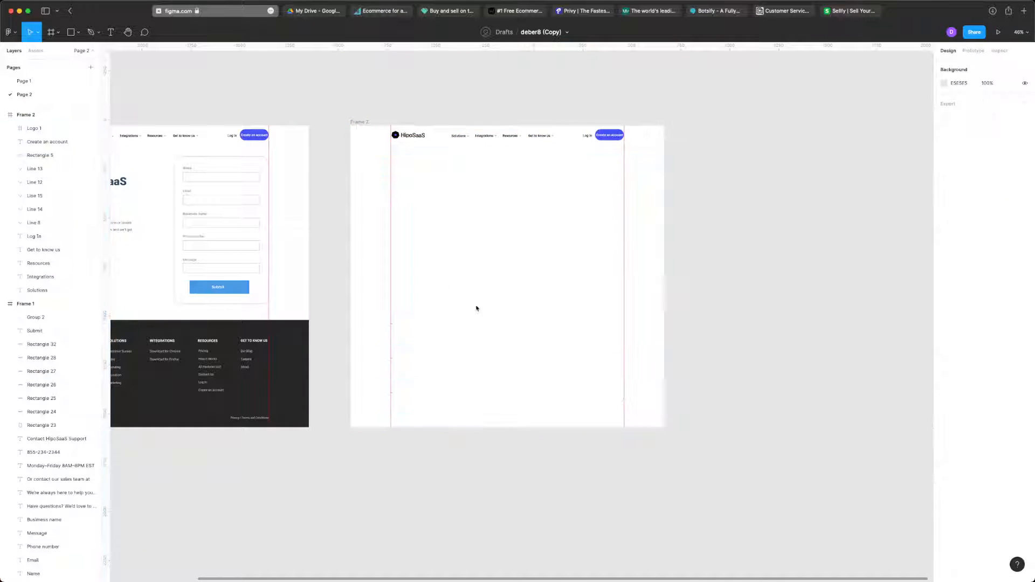
- Paste the Start Free Trial capture into Frame 2, scale it to about 227 × 77, and place it below the Create an account button
scroll(469, 189, "up", 10)
scroll(470, 190, "right", 5)
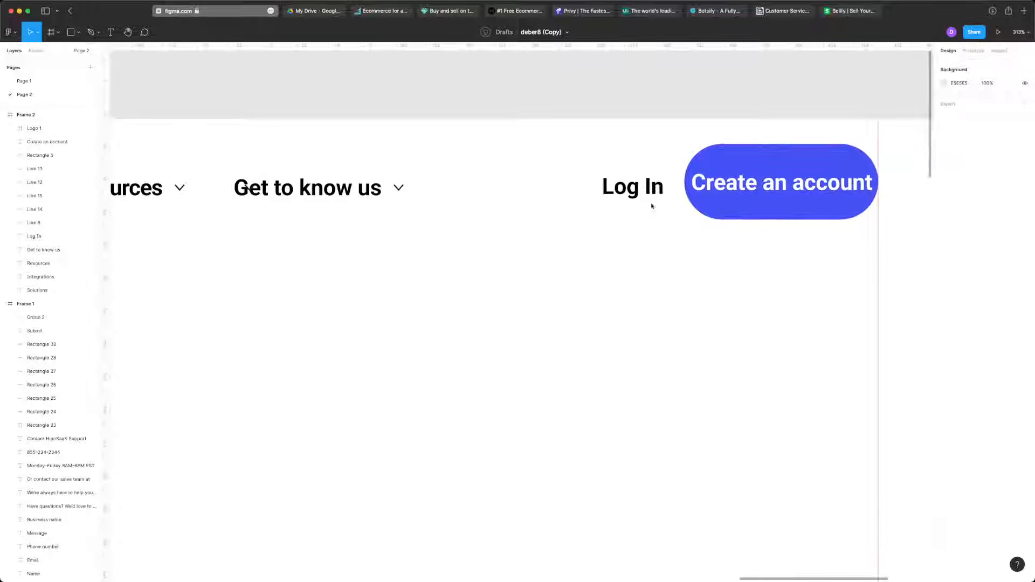
key("ctrl+v")
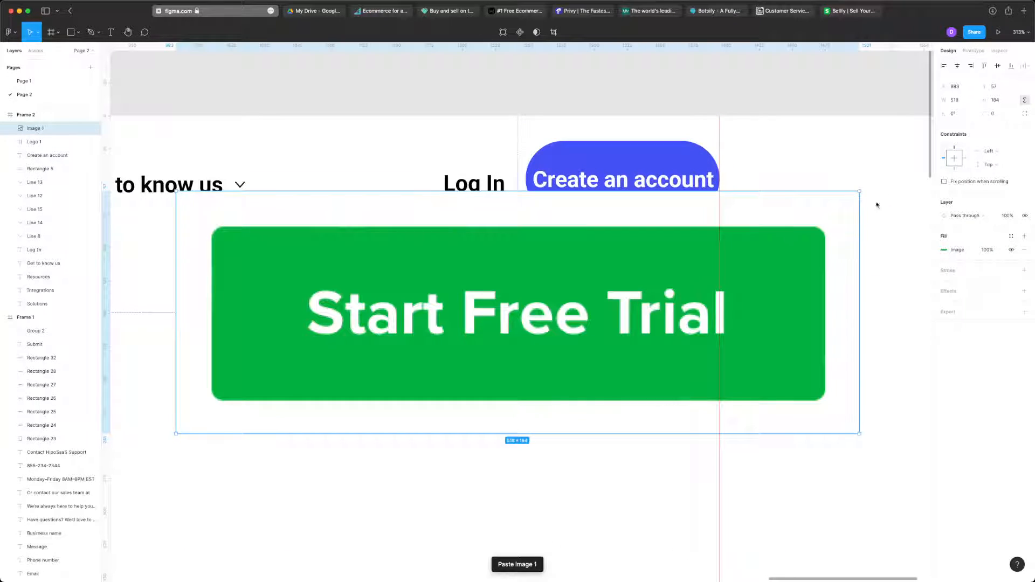
left_click_drag(860, 193, 502, 353)
left_click_drag(484, 434, 577, 429)
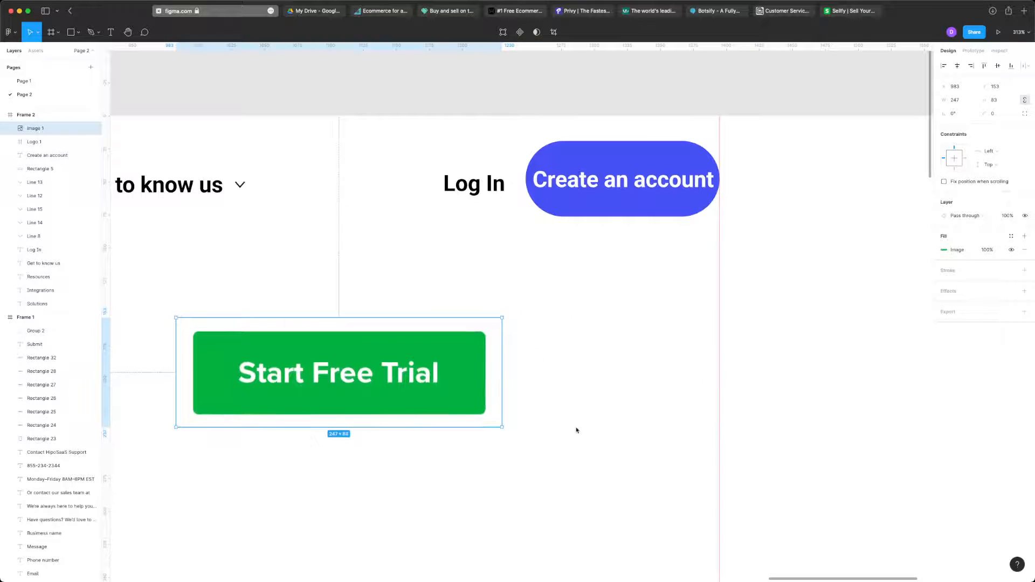
left_click_drag(470, 388, 705, 391)
left_click_drag(409, 381, 439, 381)
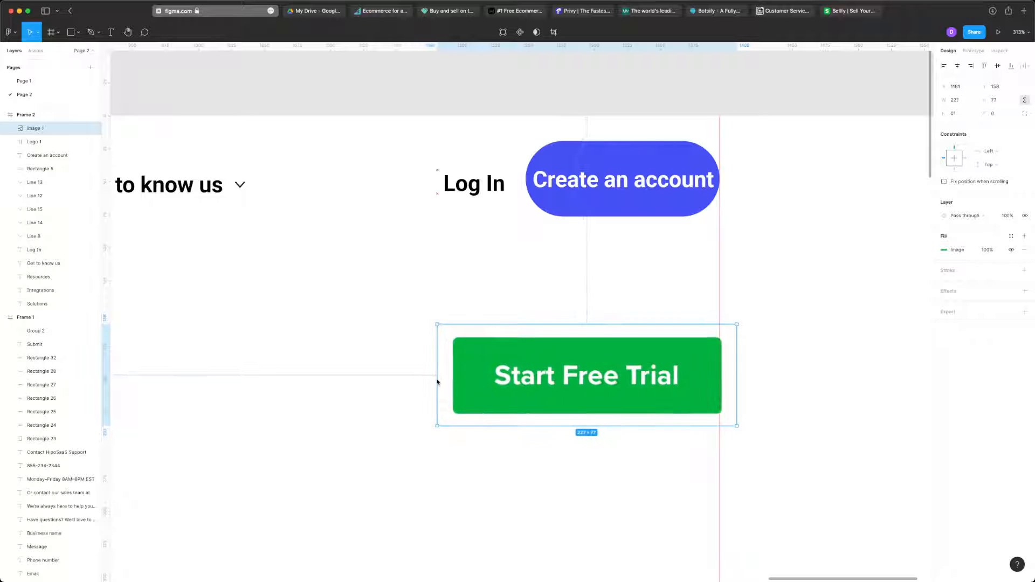
left_click(784, 256)
- Close the Sellfy page, capture the header's Sign Up for Free button on the Gorgias site, and close that page
left_click(855, 11)
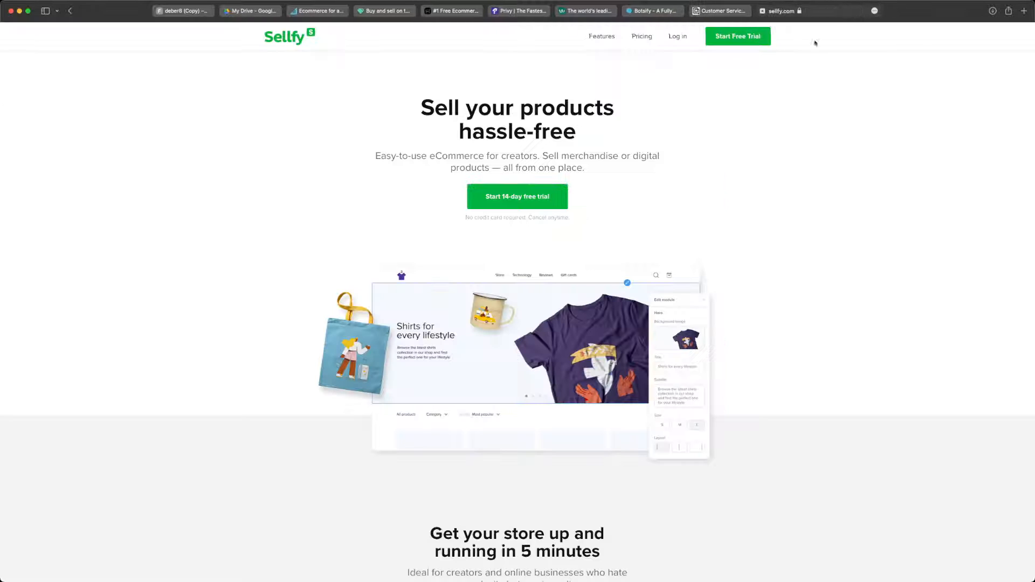
key("super+w")
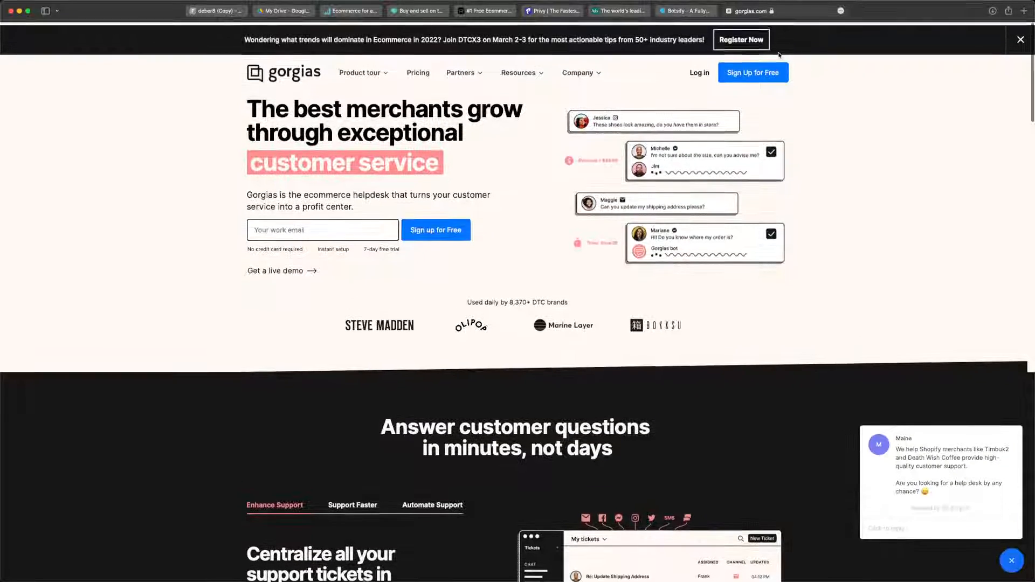
left_click_drag(790, 55, 715, 82)
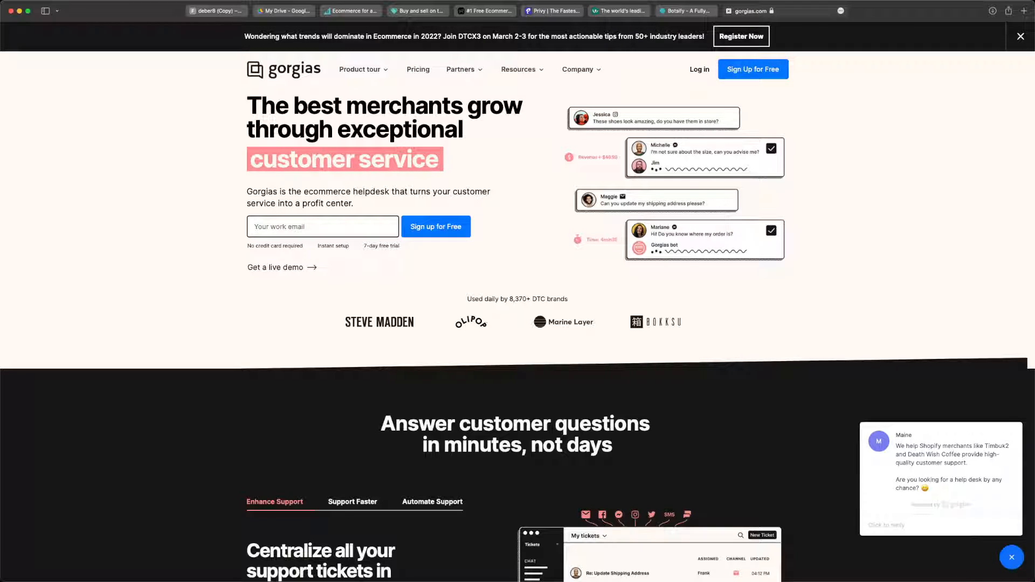
key("super+w")
- Return to the Figma file and paste the Sign Up for Free capture, placing it directly below the Start Free Trial button
key("super+1")
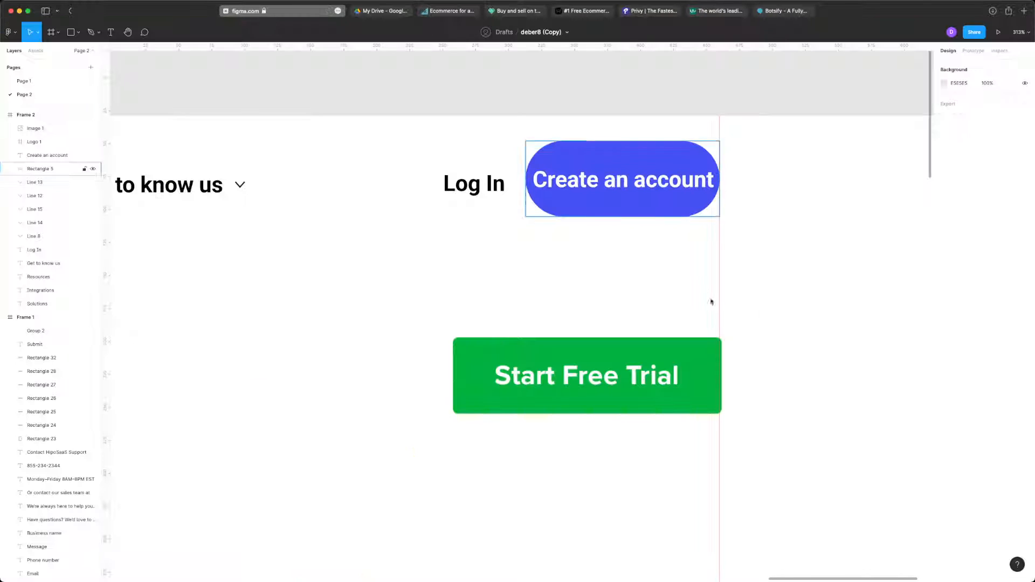
key("super+v")
scroll(567, 346, "down", 3)
left_click_drag(542, 259, 623, 425)
left_click(734, 339)
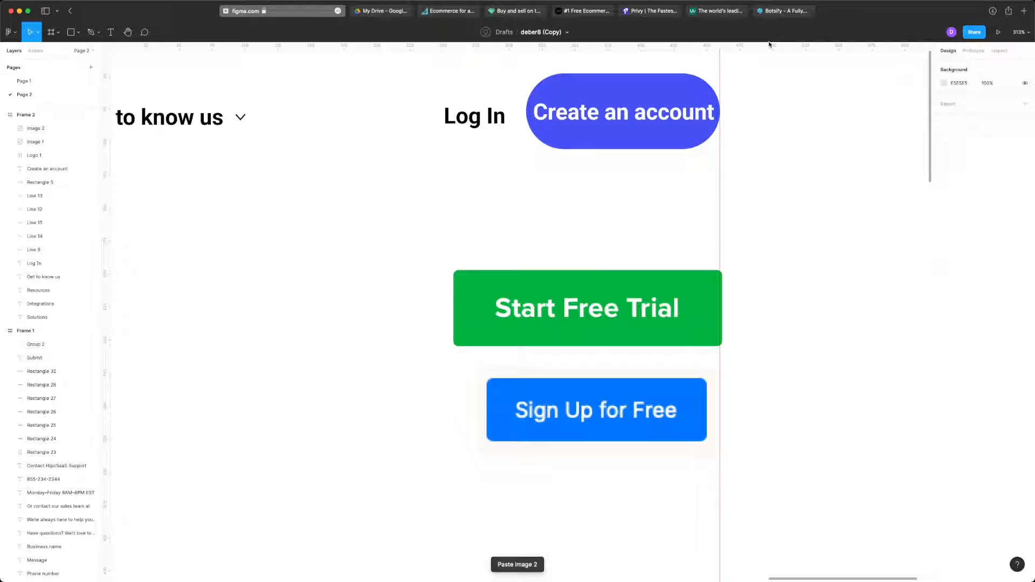
- Switch to the Botsify site and capture a screenshot of the green Signup button in its header
left_click(792, 8)
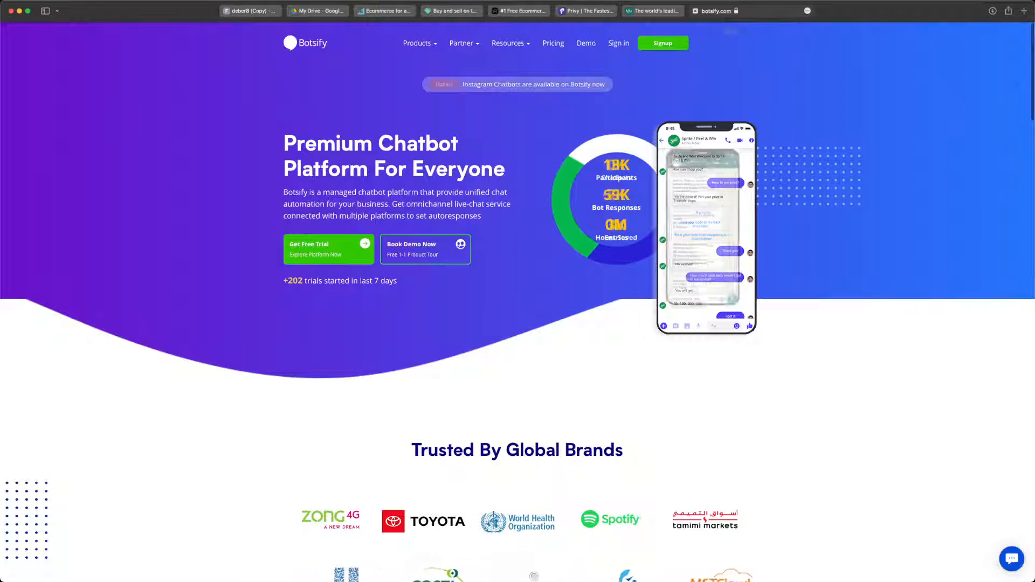
key("super+shift+4")
left_click_drag(692, 31, 629, 58)
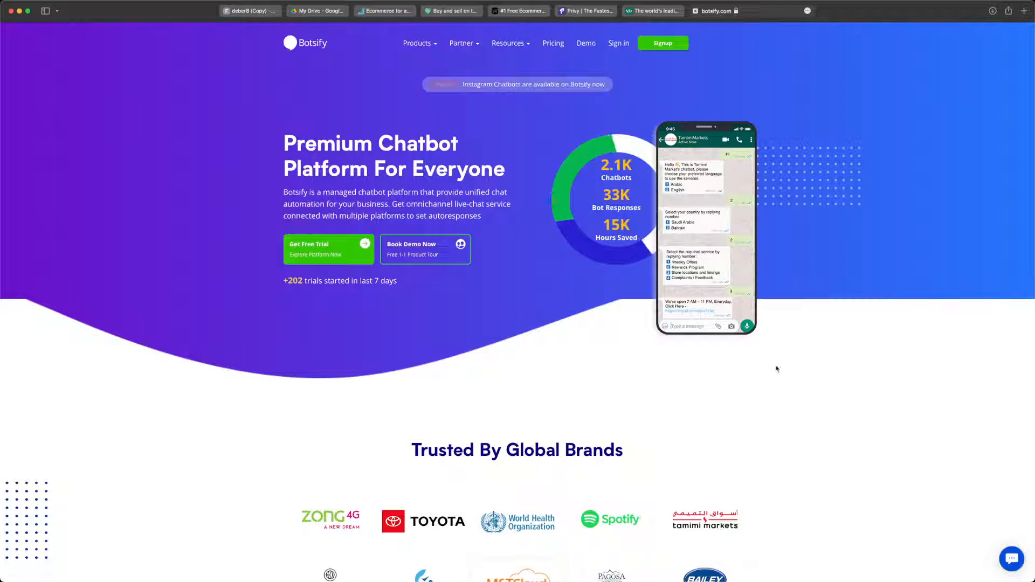
- Return to the Figma file and paste the Signup capture, placing it below the Sign Up for Free button
left_click(266, 10)
key("super+v")
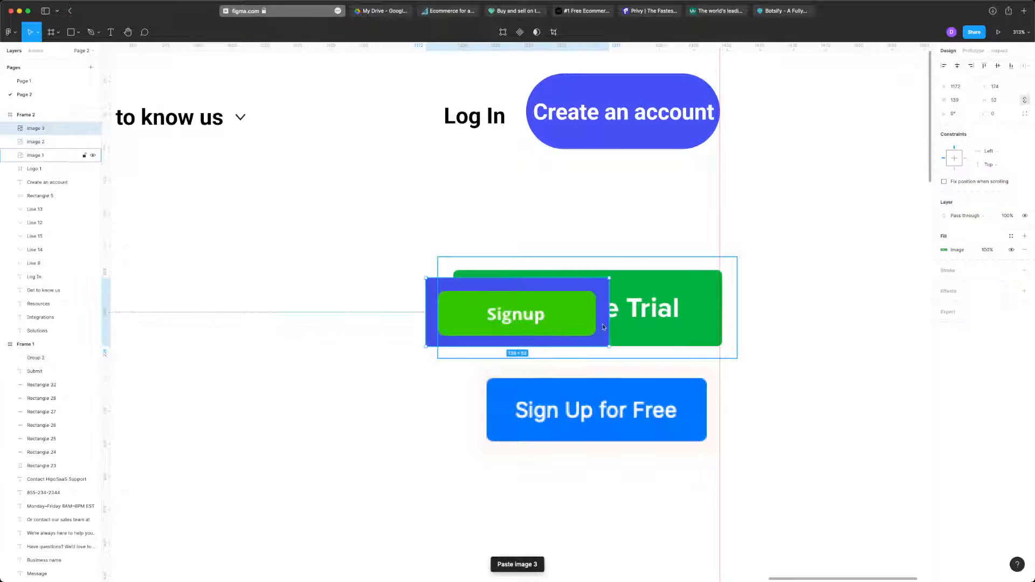
left_click_drag(551, 322, 640, 524)
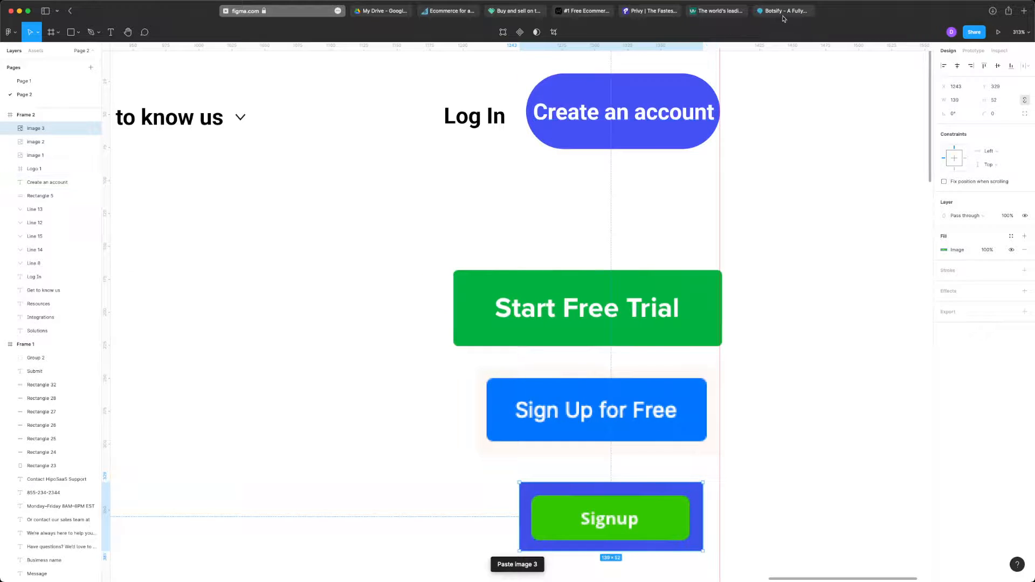
left_click(839, 243)
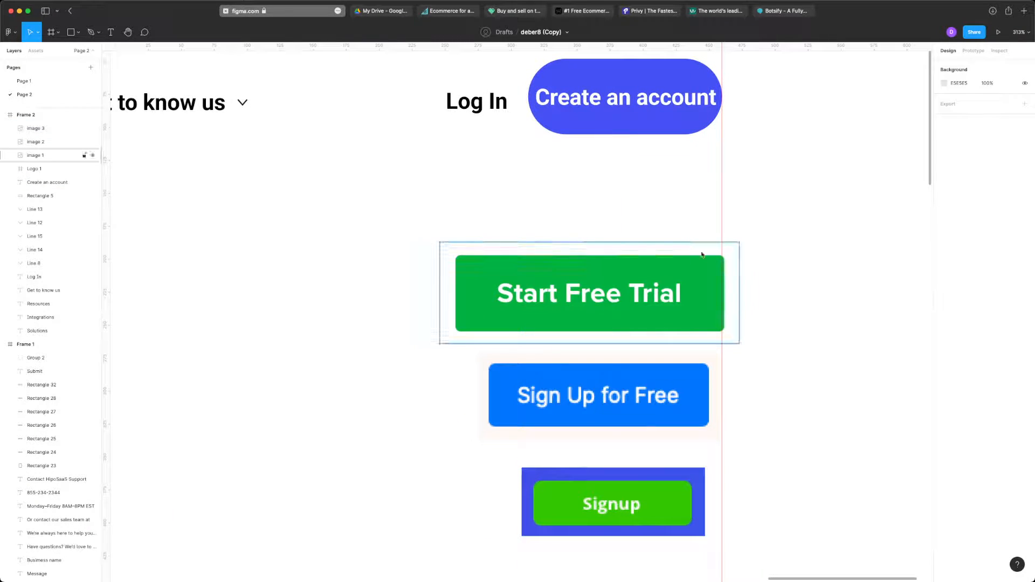
- Compare the corner rounding and text padding of the Create an account button with those of the pasted reference buttons
scroll(703, 257, "up", 2)
scroll(703, 255, "up", 3)
scroll(700, 254, "down", 5)
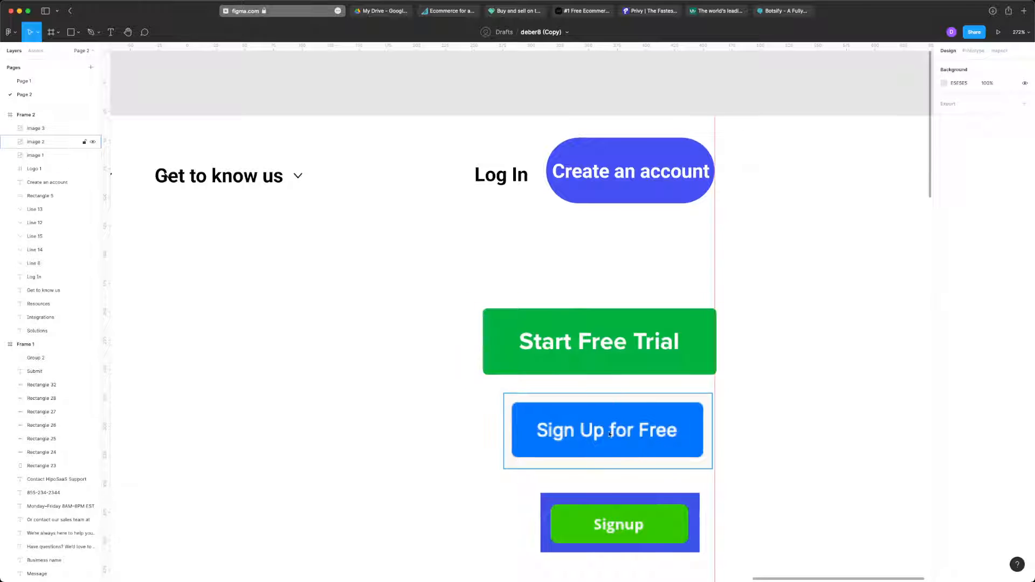
scroll(693, 254, "up", 5)
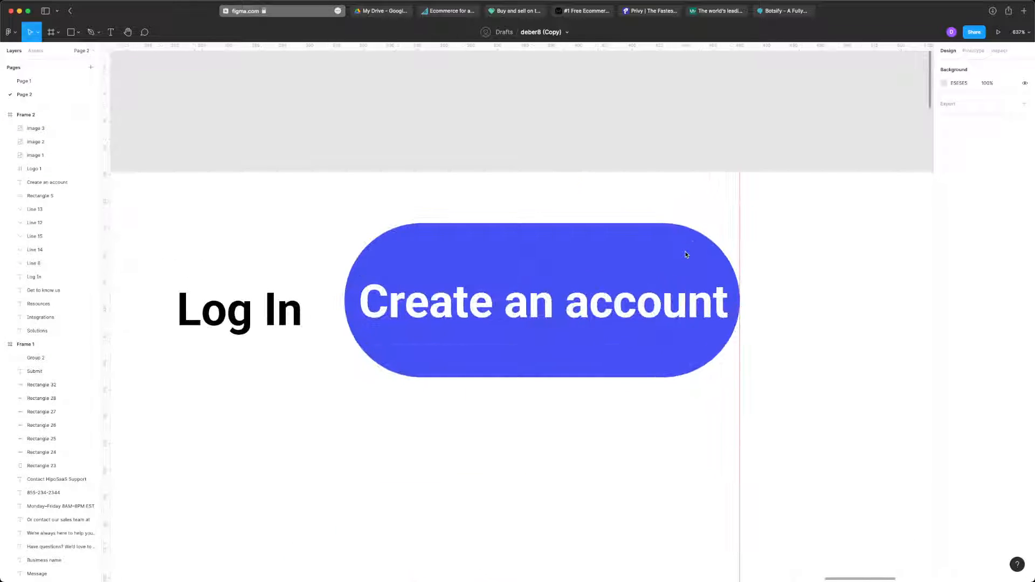
left_click(682, 264)
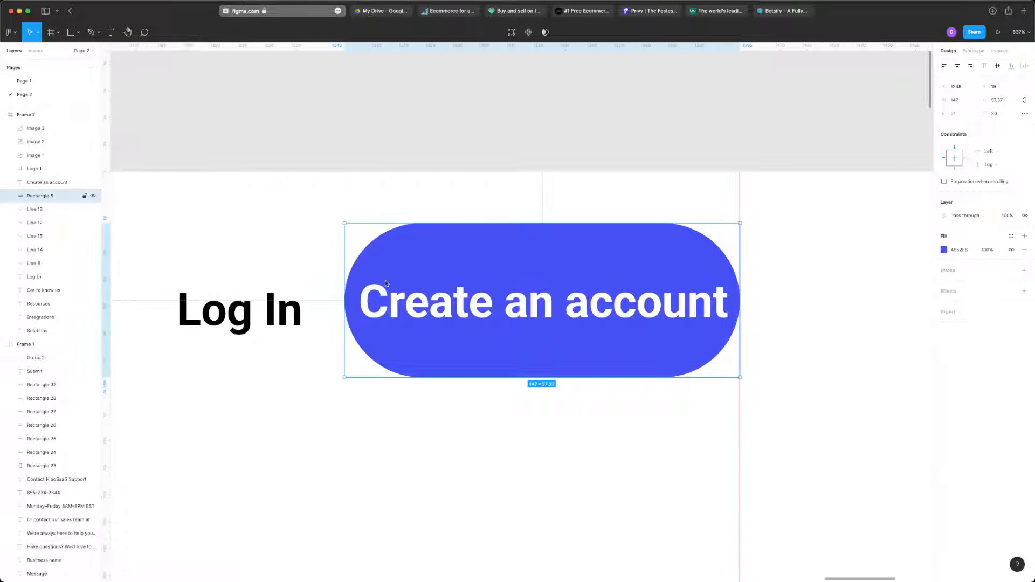
mouse_move(345, 304)
left_mouse_down()
mouse_move(270, 308)
mouse_move(342, 308)
left_mouse_up()
scroll(342, 308, "down", 5)
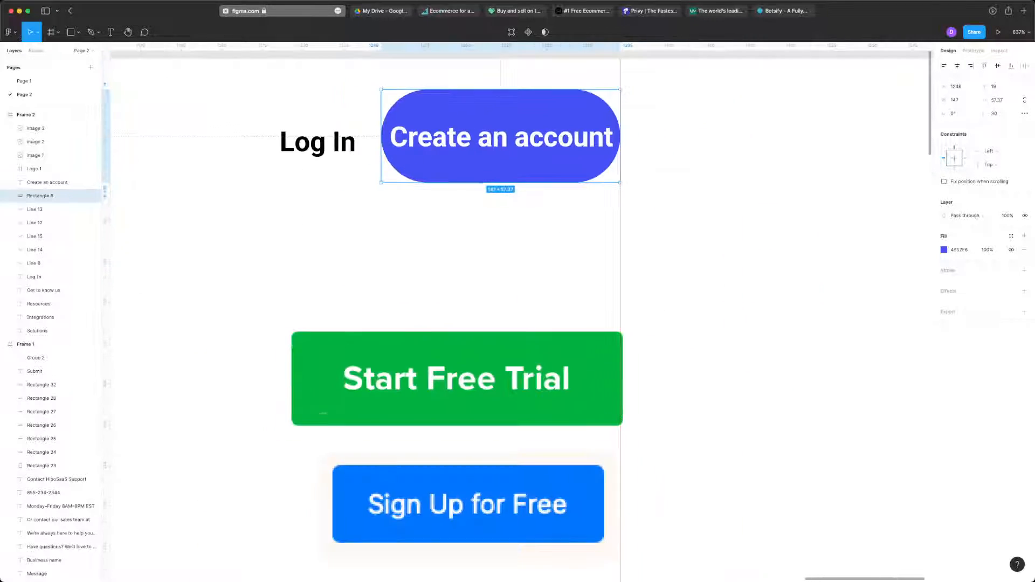
left_click(312, 349)
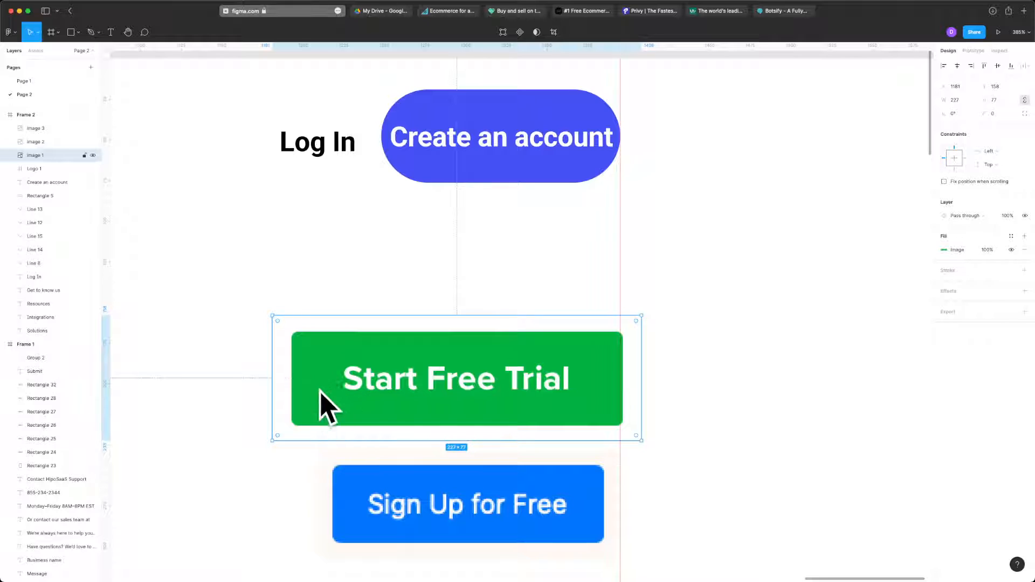
left_click(670, 301)
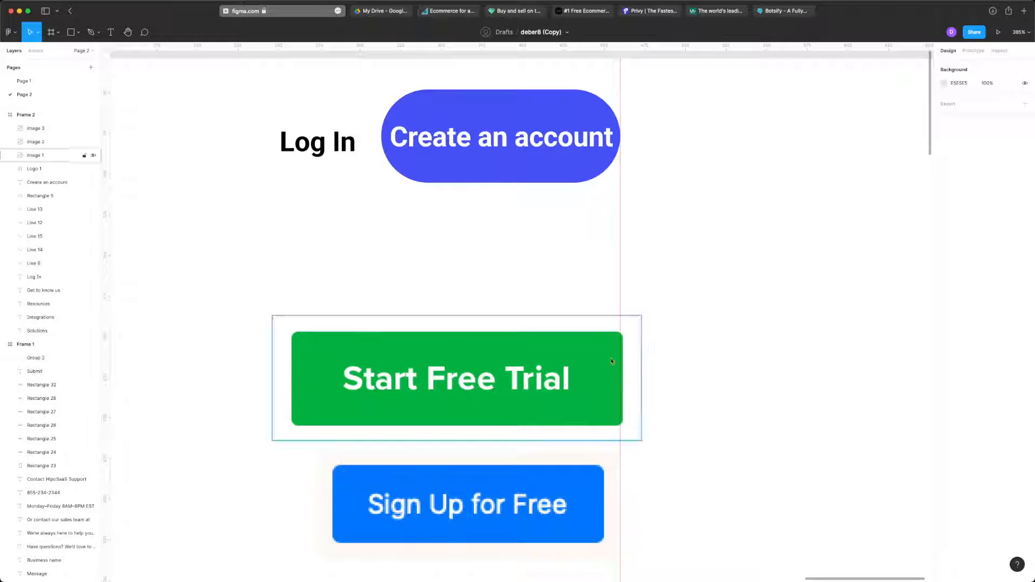
scroll(612, 368, "down", 5)
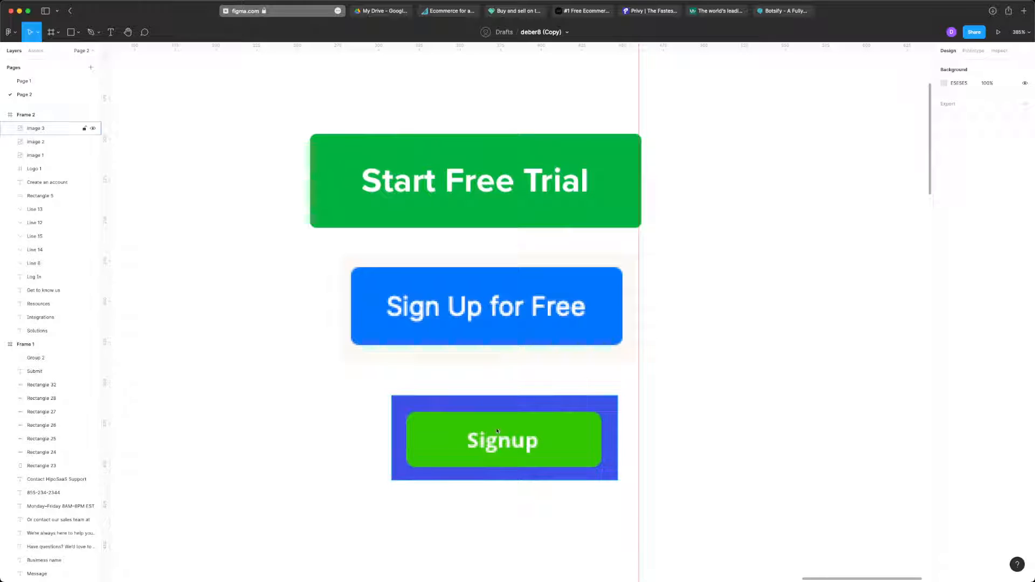
scroll(518, 453, "up", 8)
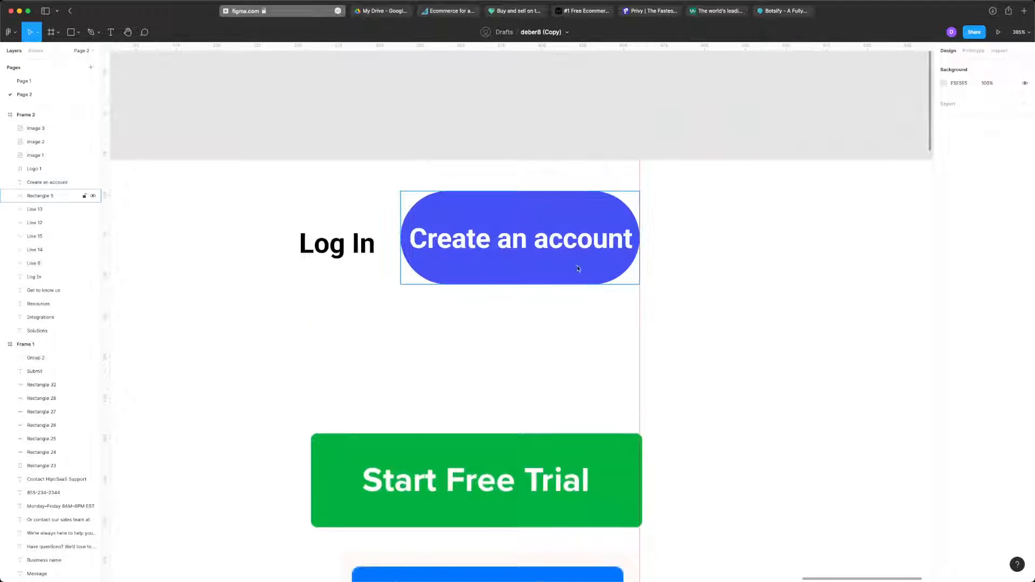
left_click(442, 259)
scroll(405, 257, "up", 6)
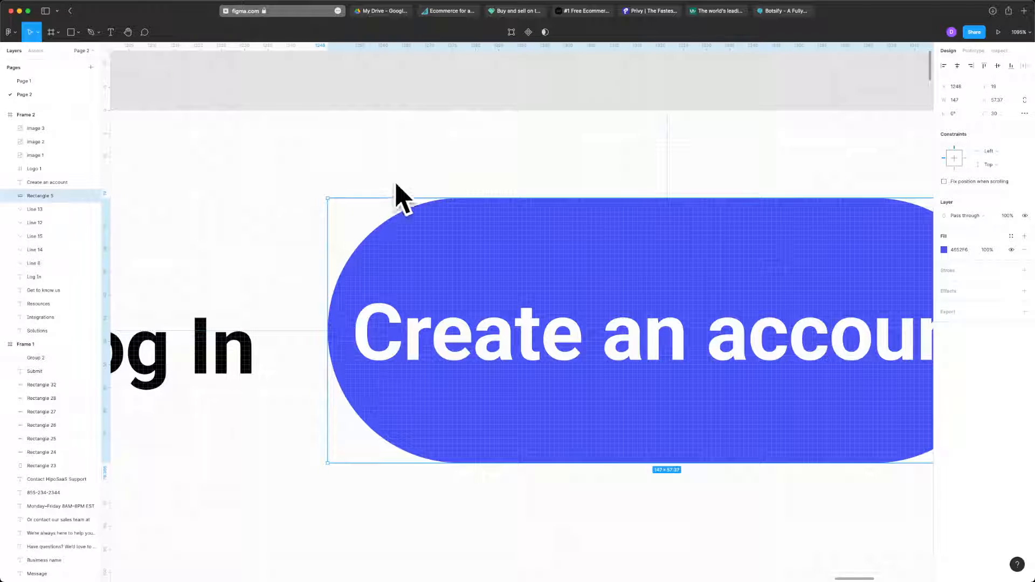
scroll(386, 256, "down", 8)
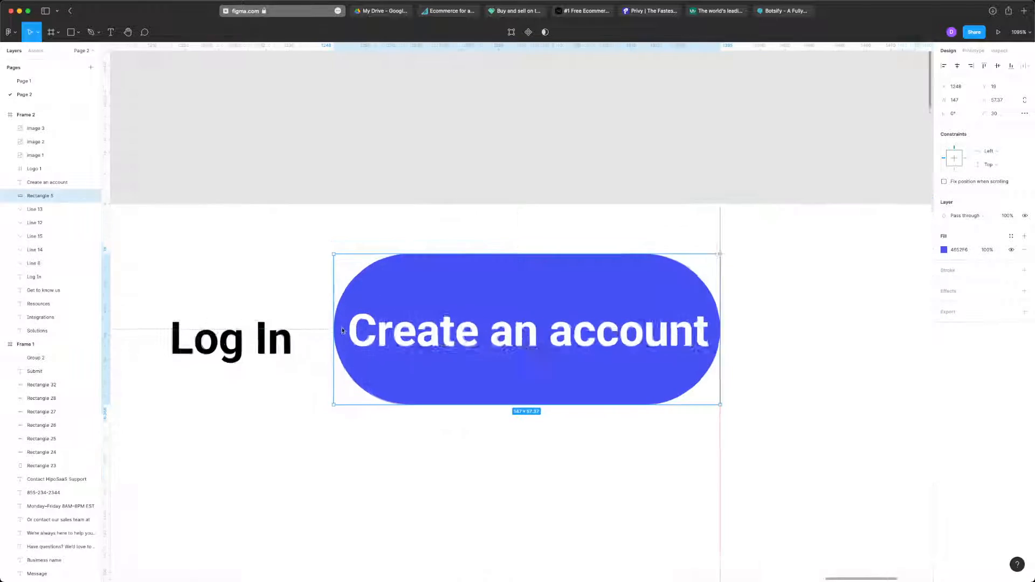
left_click(603, 415)
scroll(620, 378, "down", 5)
scroll(642, 333, "left", 2)
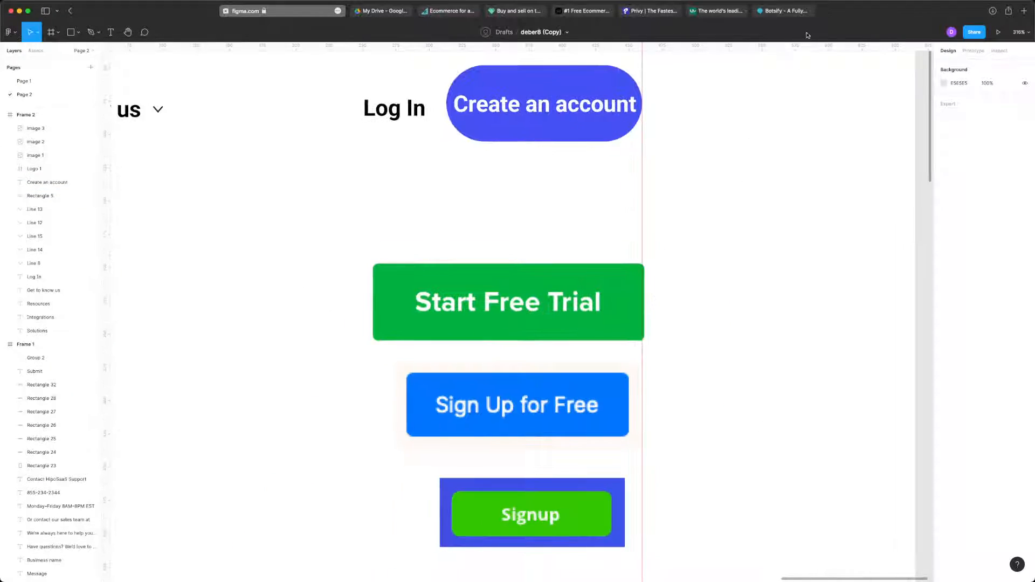
- Close the Botsify site and capture a screenshot of the white Get started button in the Workable site's header
left_click(794, 11)
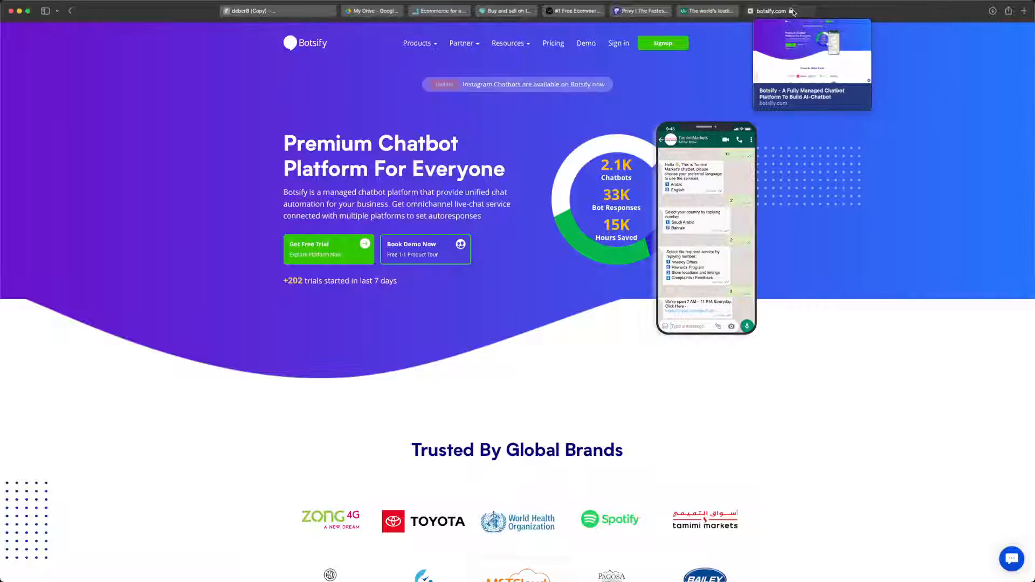
key("super+w")
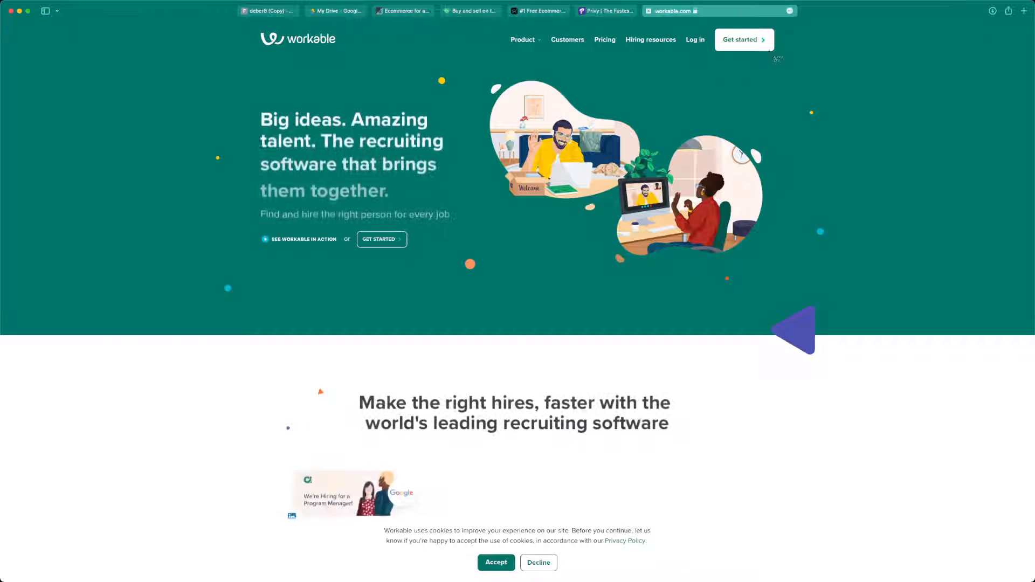
left_click_drag(779, 25, 712, 55)
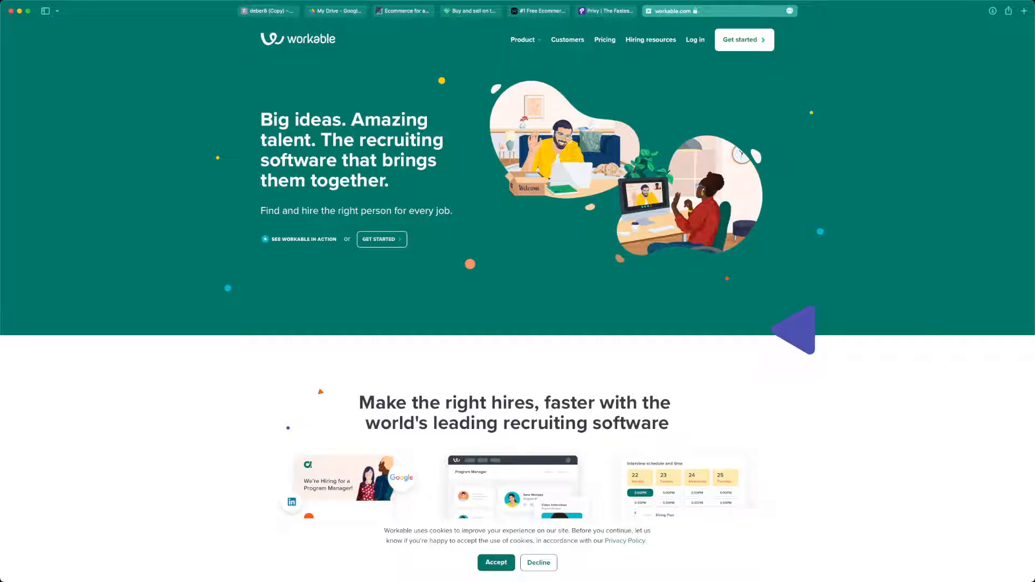
- Return to the Figma file and paste the Get started capture, placing it directly below the Signup button
left_click(290, 12)
scroll(659, 376, "down", 3)
key("super+v")
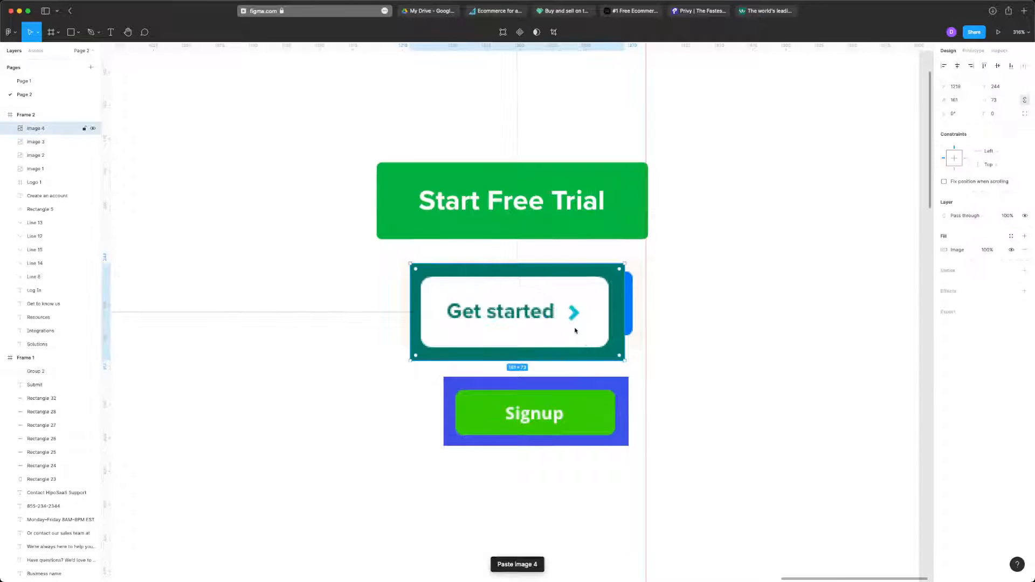
left_click_drag(575, 330, 595, 547)
left_click(759, 344)
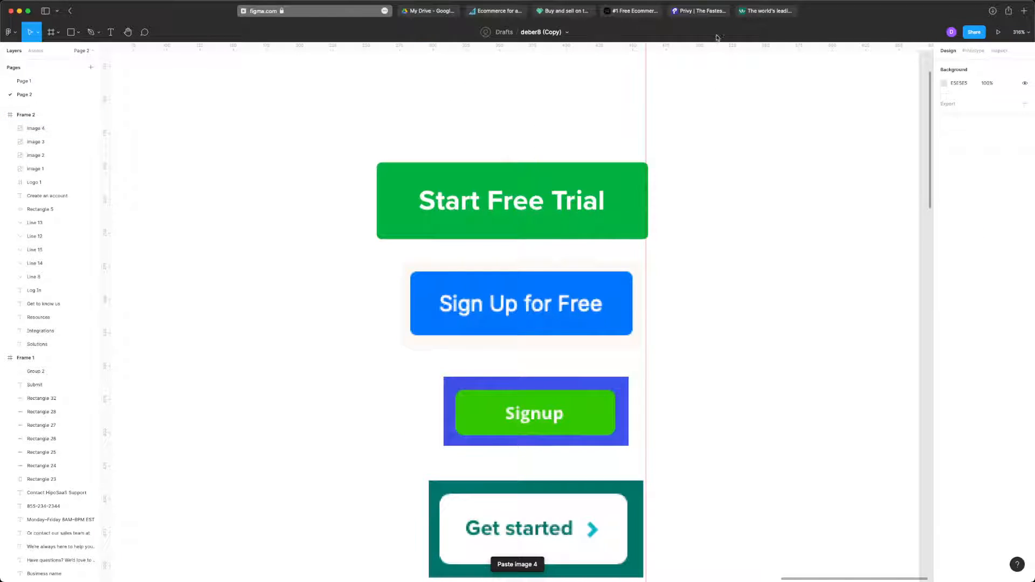
- Close the Workable site and capture a screenshot of the cyan Try Privy Free button in the Privy header
left_click(755, 11)
key("super+w")
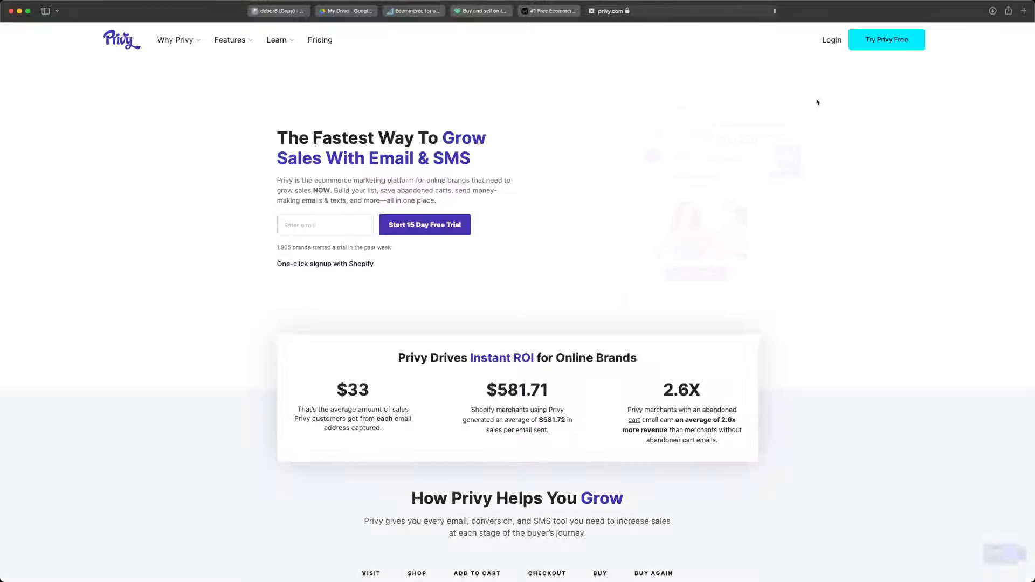
key("super+shift+4")
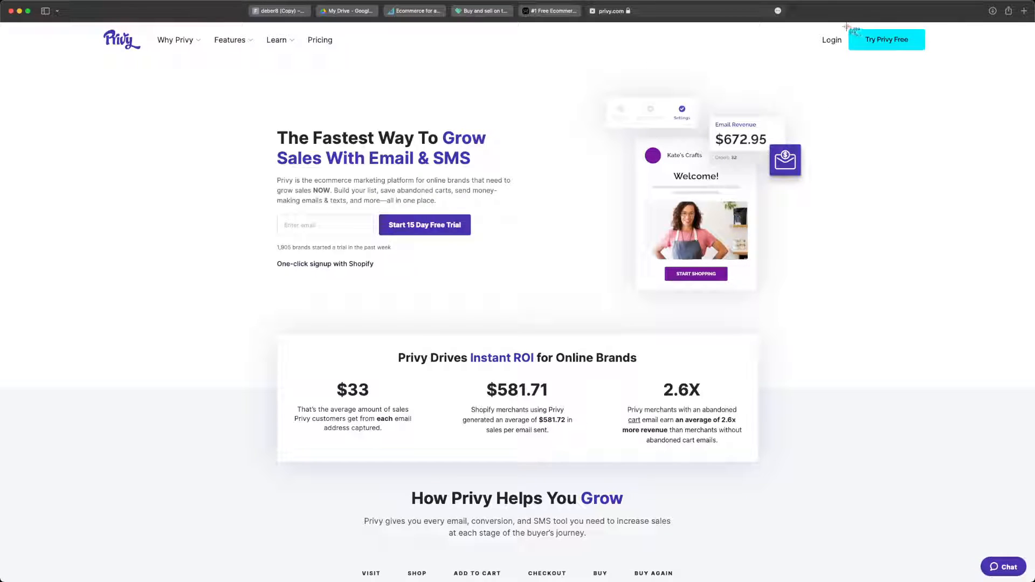
left_click_drag(906, 43, 929, 53)
- Return to the Figma file and paste the Try Privy Free capture, placing it below the Get started button
left_click(280, 11)
scroll(517, 270, "down", 5)
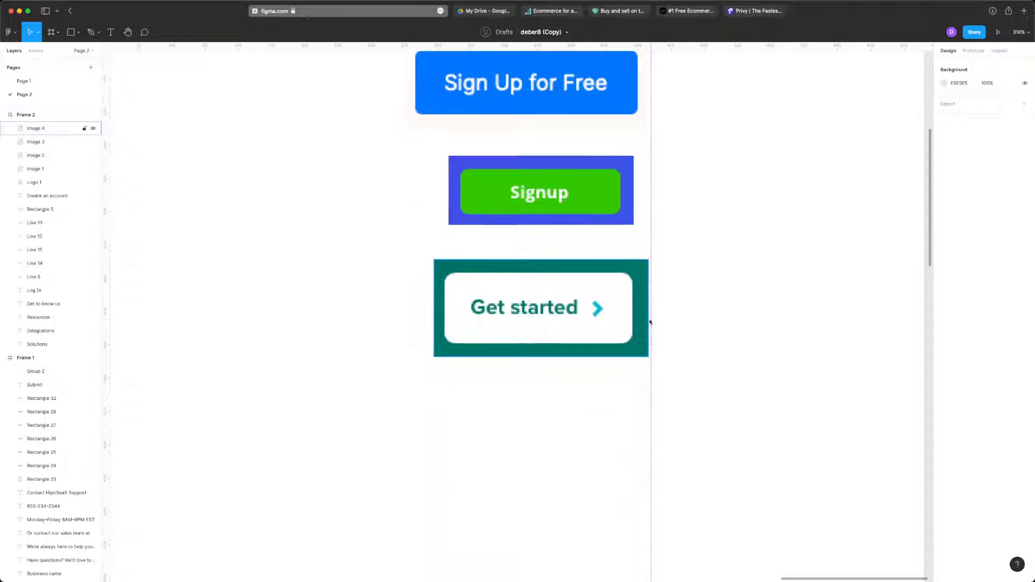
key("super+v")
left_click_drag(550, 334, 568, 445)
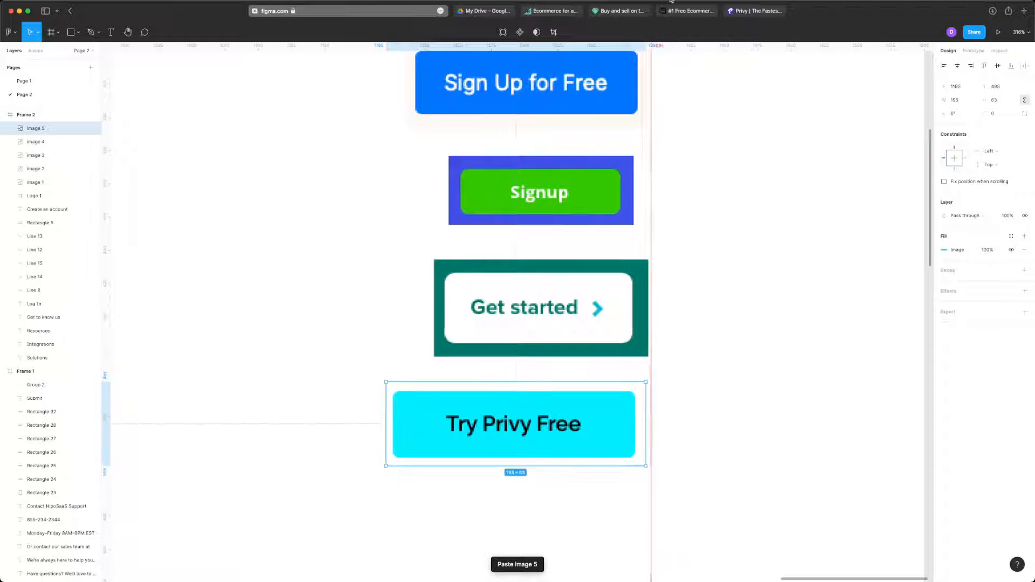
- Switch to the Ecwid site and capture a screenshot of the black Get started for FREE button in its header
left_click(753, 12)
key("ctrl+shift+Tab")
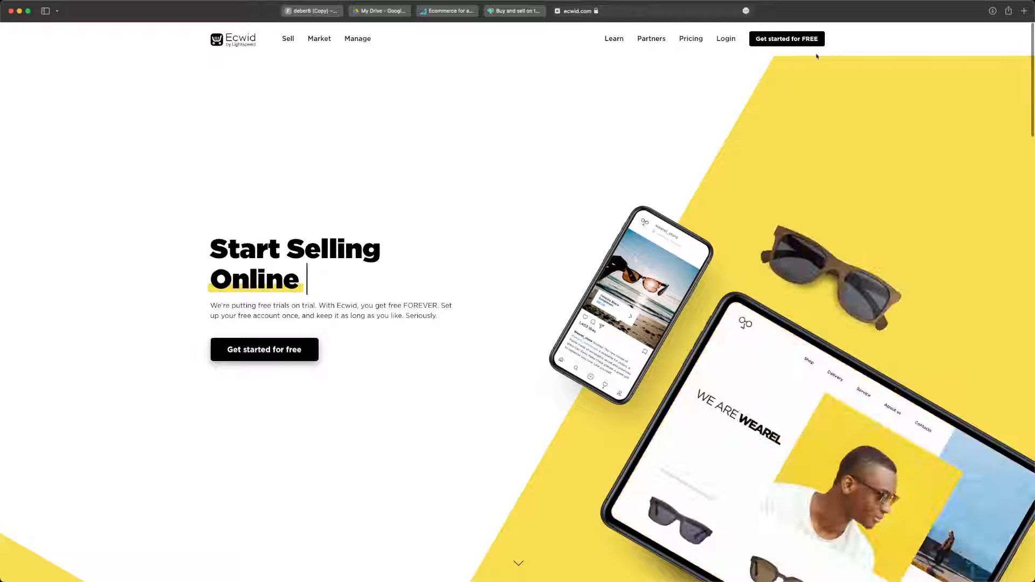
key("ctrl+shift+super+4")
left_click_drag(783, 44, 828, 50)
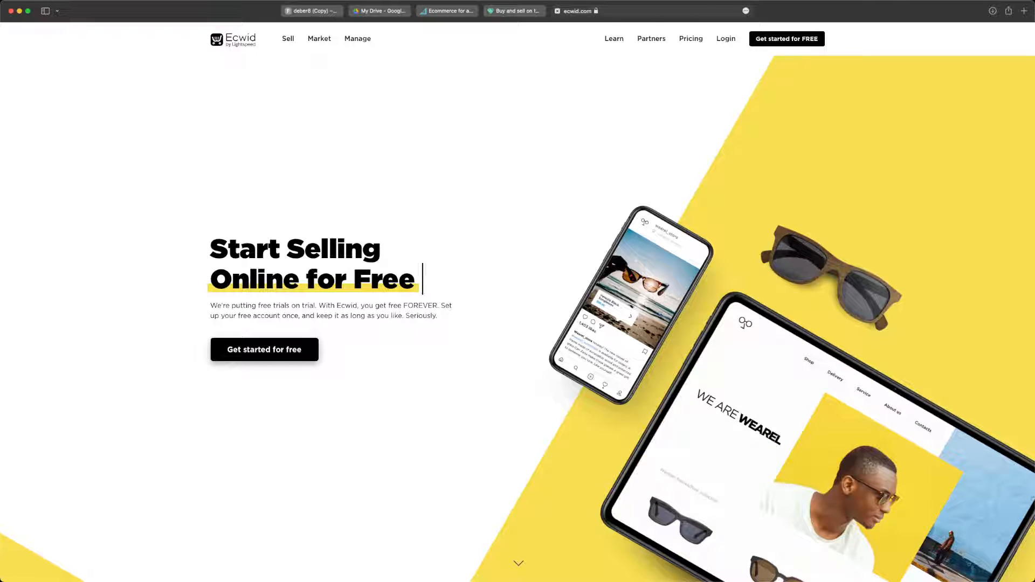
- Return to the Figma file and paste the Get started for FREE capture, placing it below the Try Privy Free button
left_click(320, 17)
left_click(658, 279)
scroll(658, 279, "down", 3)
key("super+v")
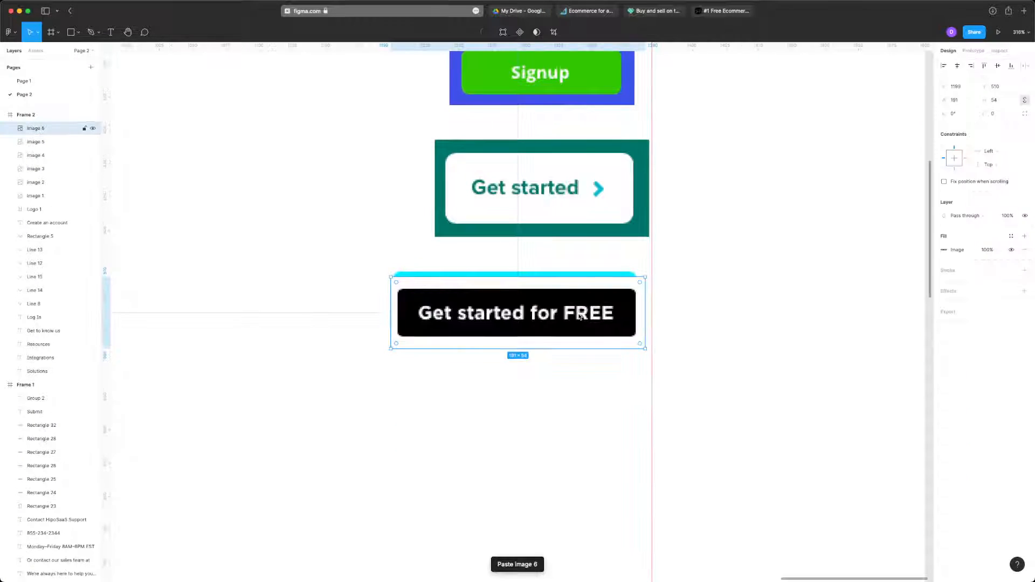
left_click_drag(581, 317, 574, 400)
left_click(685, 356)
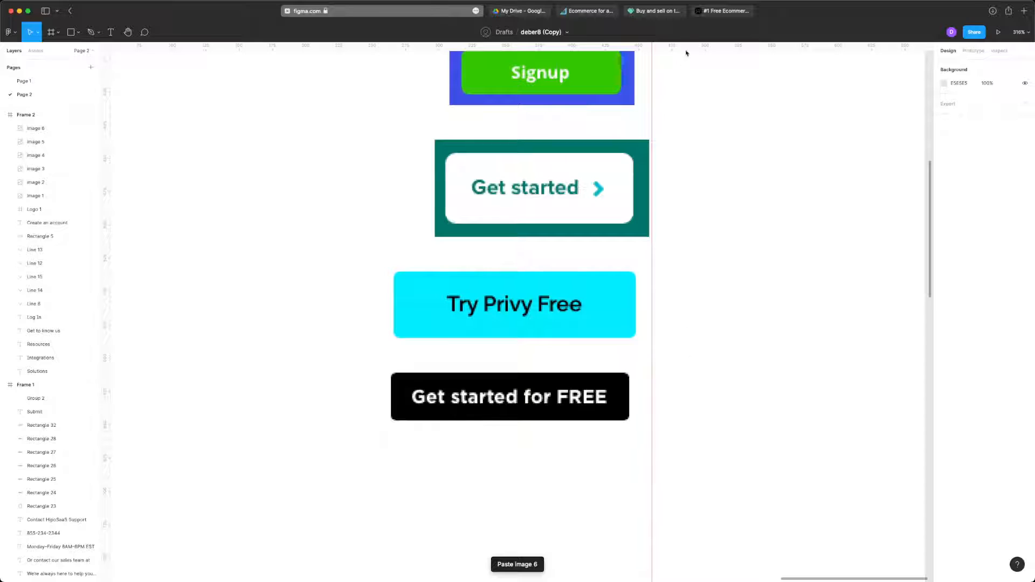
- Close the Ecwid and Storenvy sites, capture the blue Request Demo button in the BigCommerce header, and close that site
left_click(698, 12)
key("super+w")
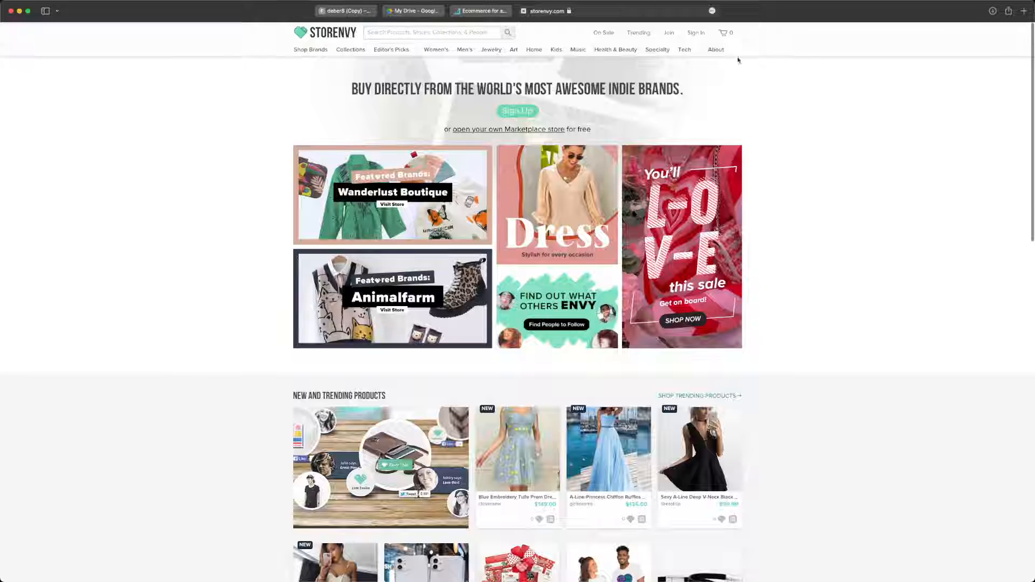
key("super+w")
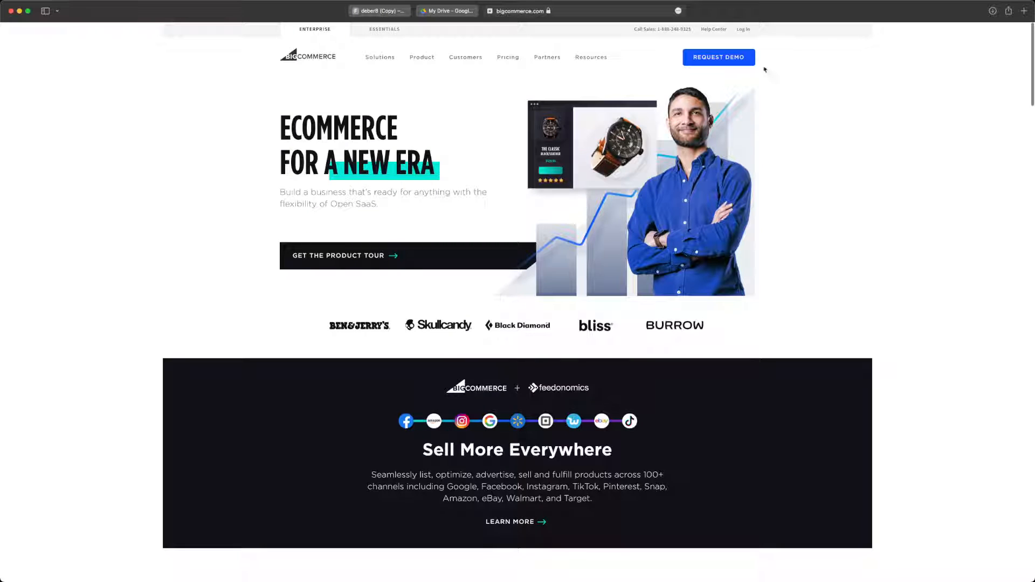
left_click_drag(754, 46, 680, 70)
key("super+w")
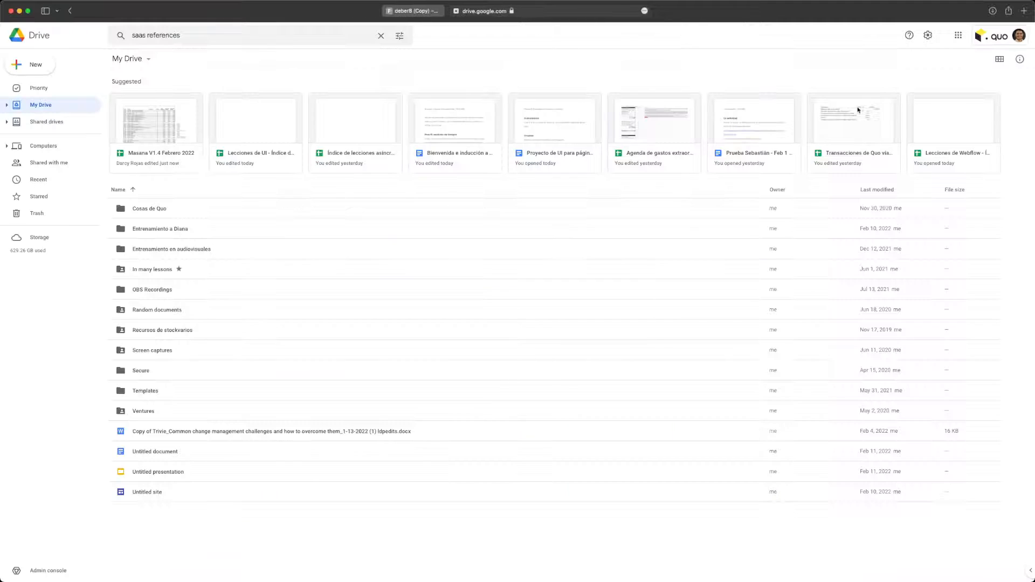
- Close Google Drive and paste the Request Demo capture into the Figma file, placing it below the Get started for FREE button
left_click(435, 14)
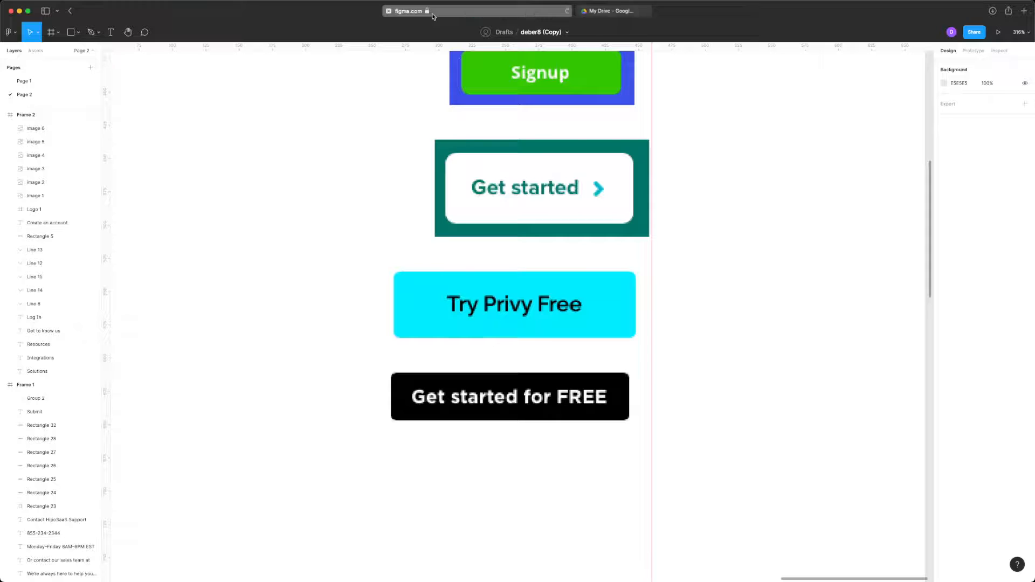
left_click(598, 11)
key("super+v")
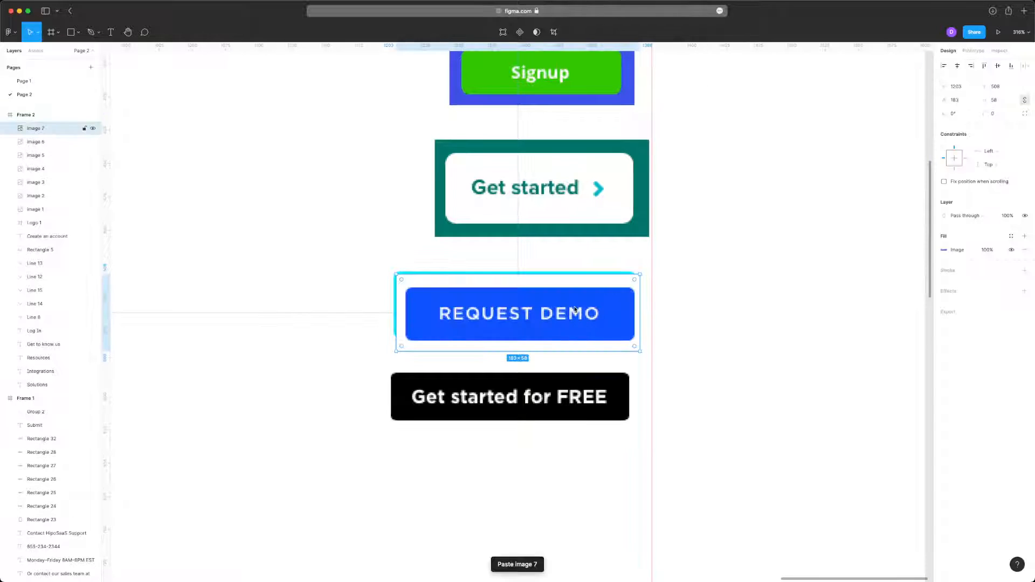
left_click_drag(575, 310, 569, 486)
left_click(708, 400)
- Review the full column of pasted reference buttons, comparing their shapes and corner rounding
scroll(708, 399, "up", 4)
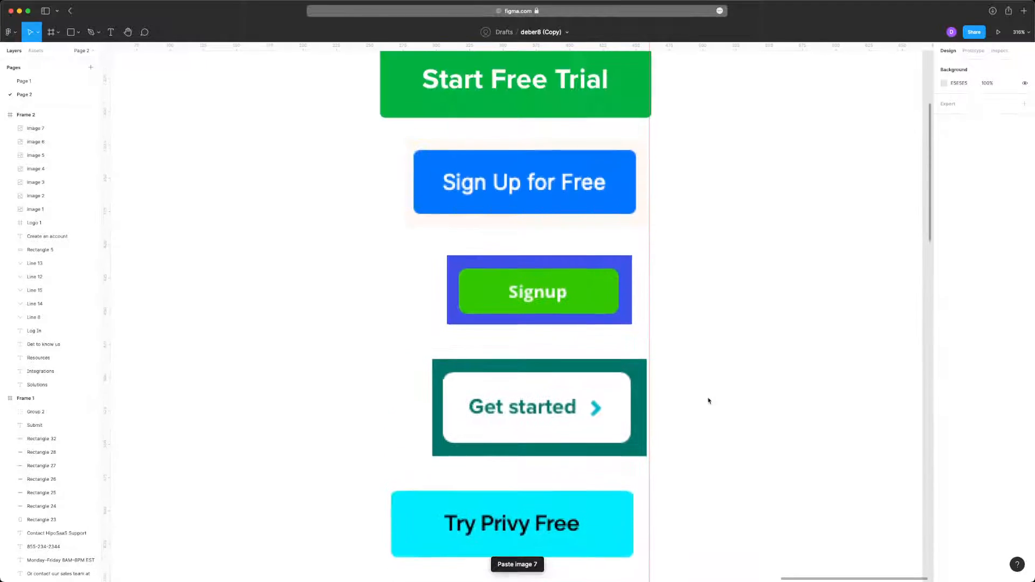
scroll(708, 401, "down", 5)
scroll(706, 400, "down", 1)
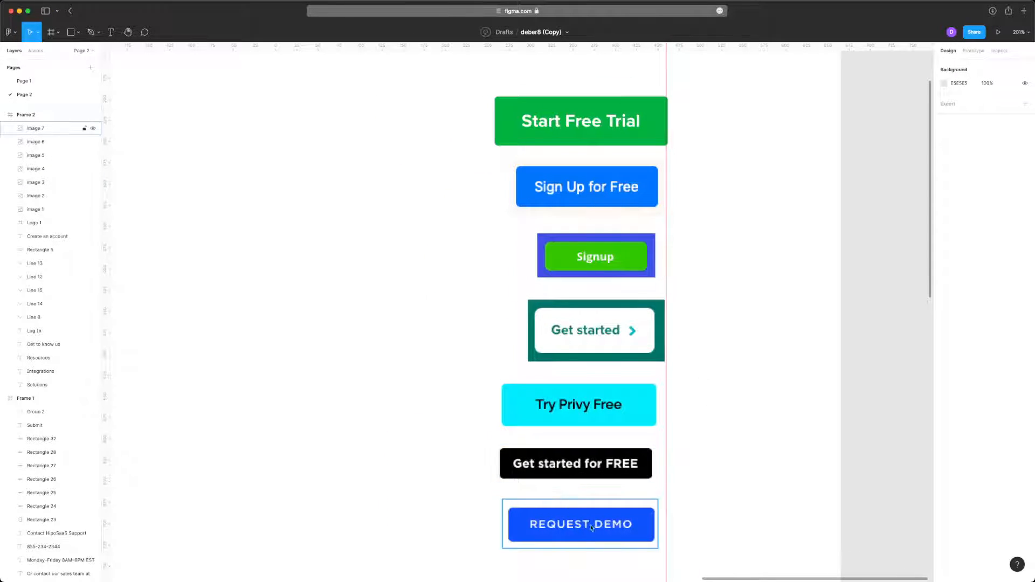
scroll(623, 426, "down", 2)
scroll(624, 363, "up", 8)
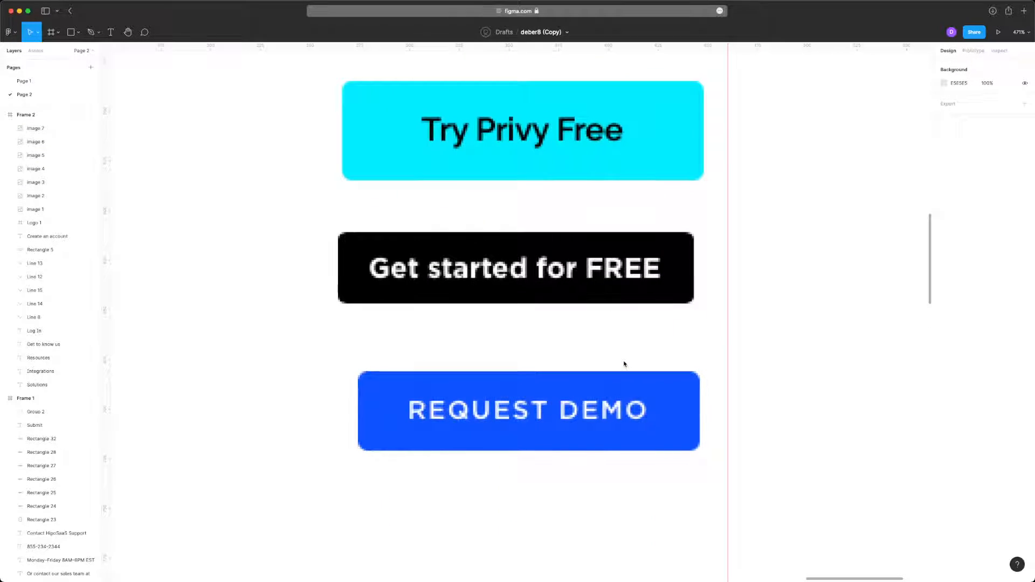
scroll(624, 364, "up", 2)
scroll(335, 232, "up", 2)
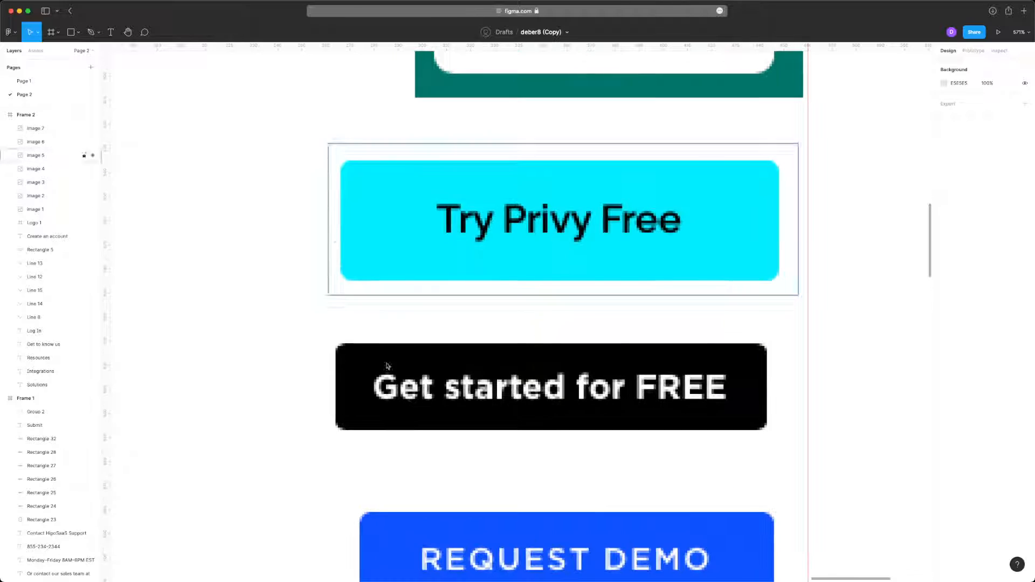
- Examine the space between text and edges on the Get started for FREE, Request Demo and Try Privy Free buttons
scroll(403, 448, "up", 10)
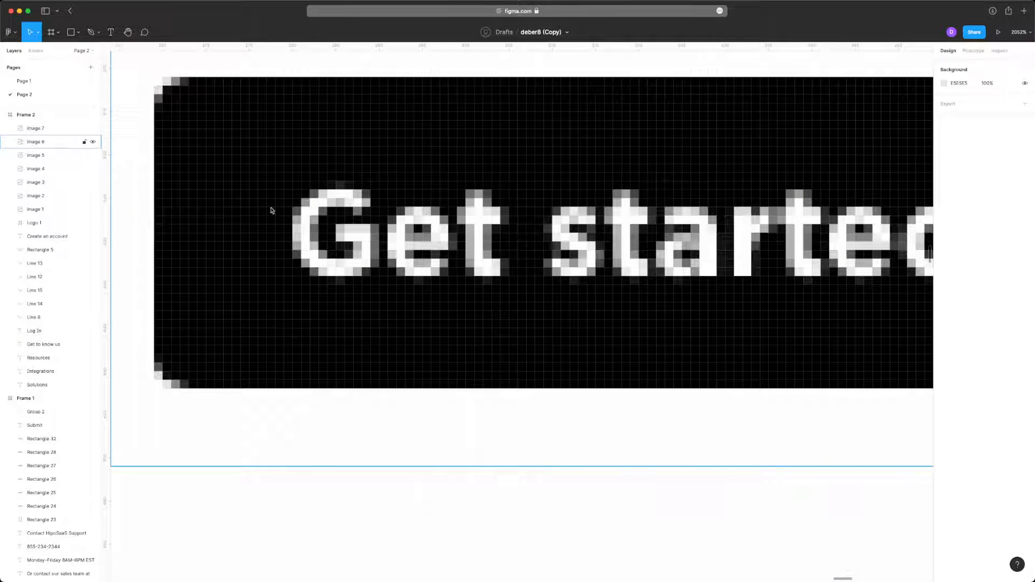
scroll(290, 310, "down", 4)
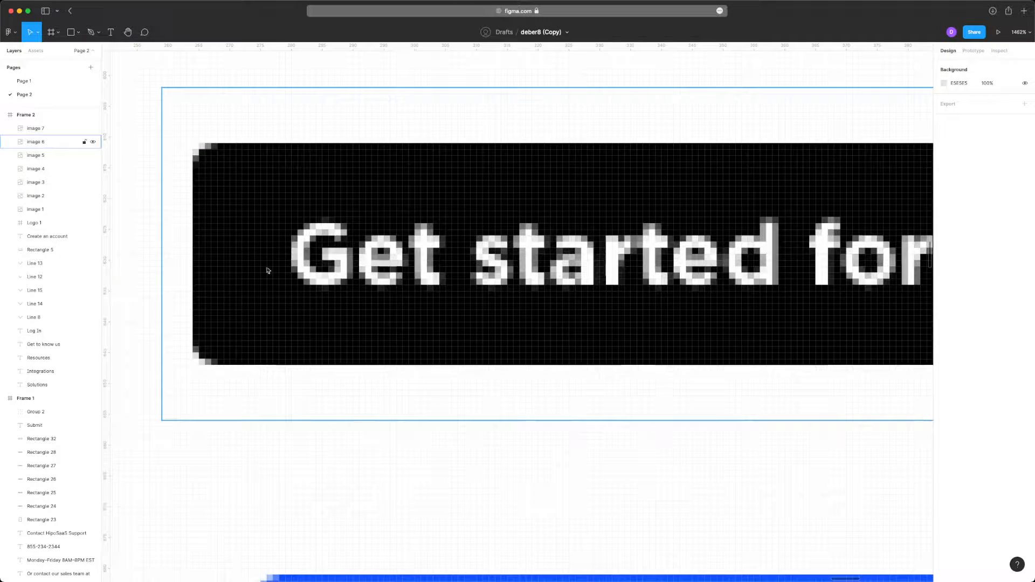
scroll(307, 315, "down", 3)
scroll(711, 388, "up", 3)
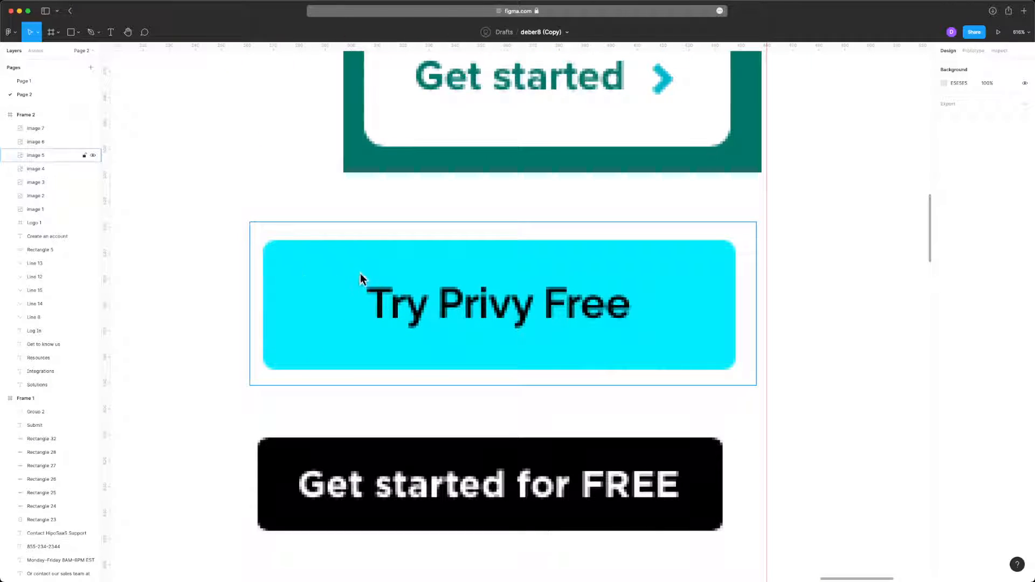
scroll(360, 273, "down", 5)
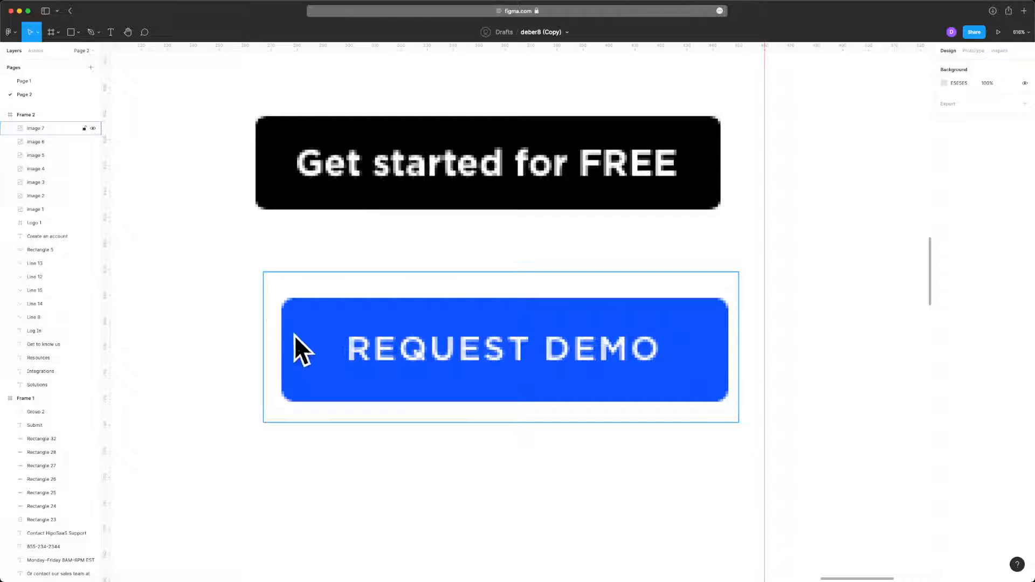
scroll(318, 340, "up", 3)
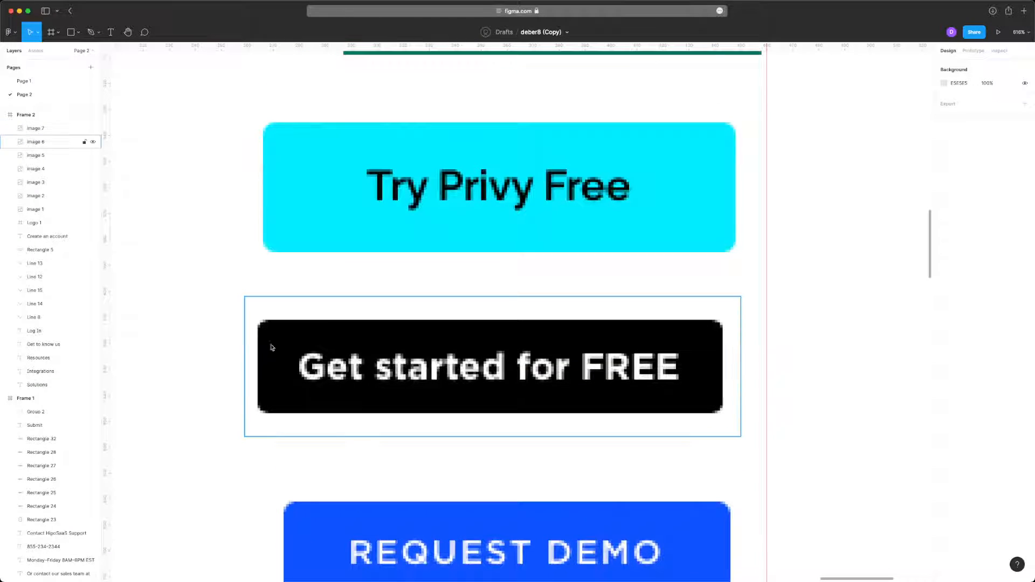
scroll(271, 347, "up", 3)
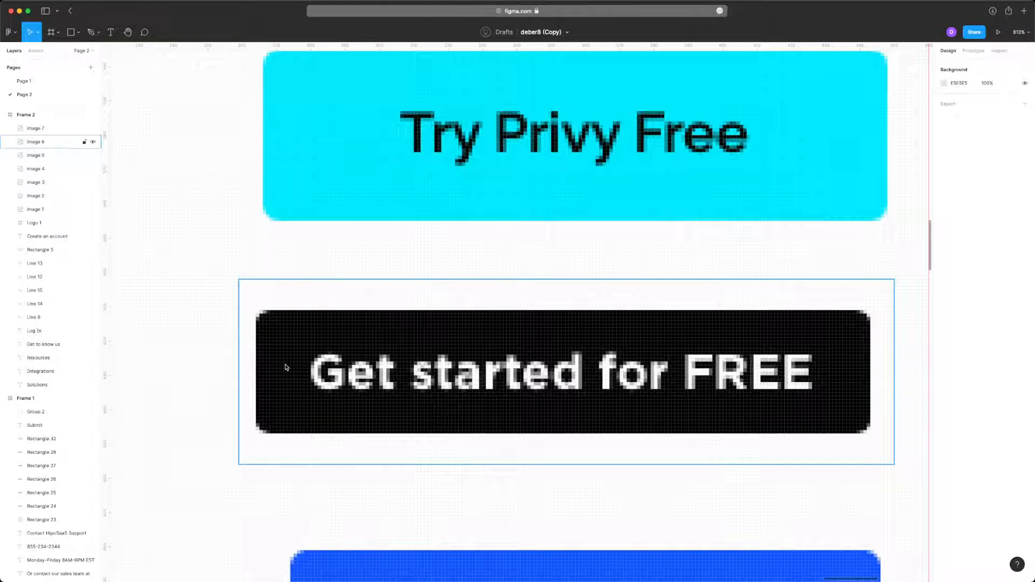
scroll(286, 368, "up", 4)
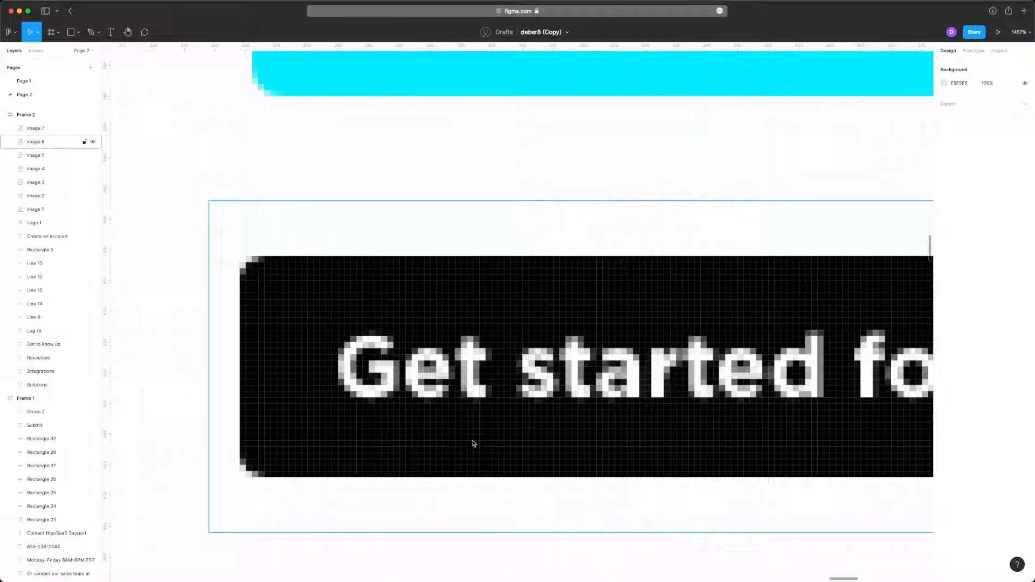
scroll(536, 263, "down", 8)
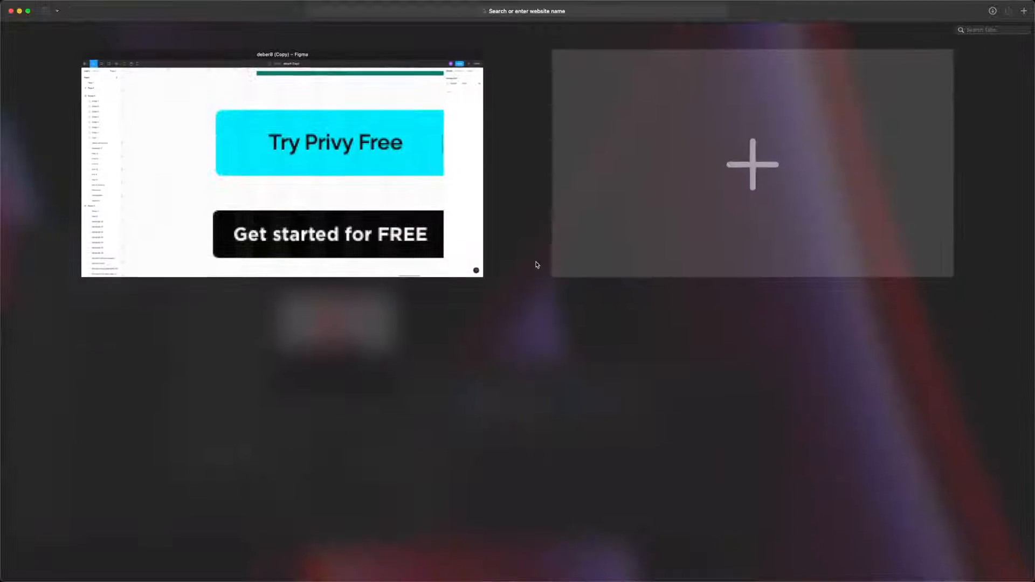
left_click(302, 158)
scroll(383, 204, "right", 3)
scroll(383, 203, "up", 2)
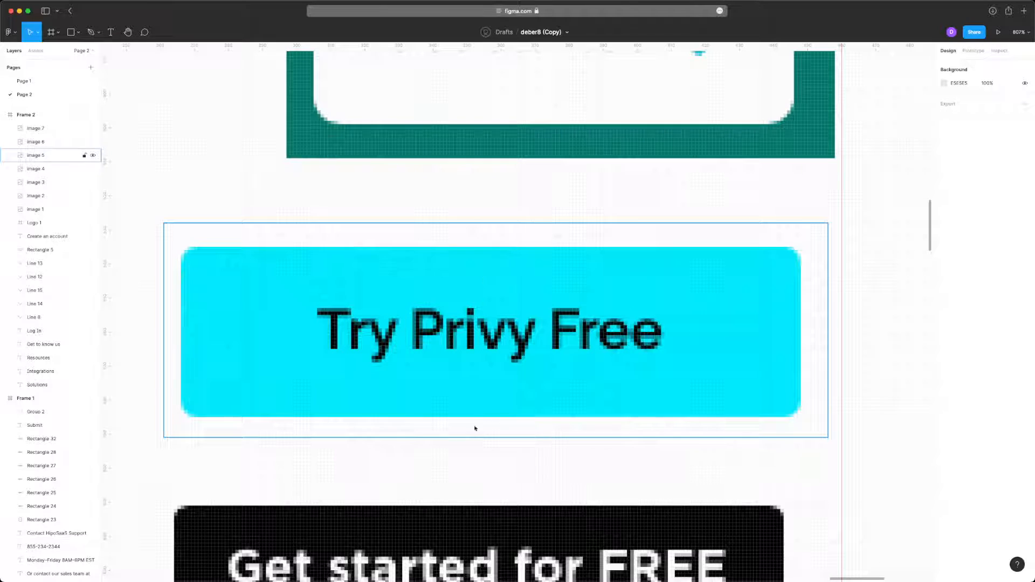
- Draw a 20 × 20 gray square on the Get started button and place copies between its content and all four edges
scroll(475, 428, "up", 5)
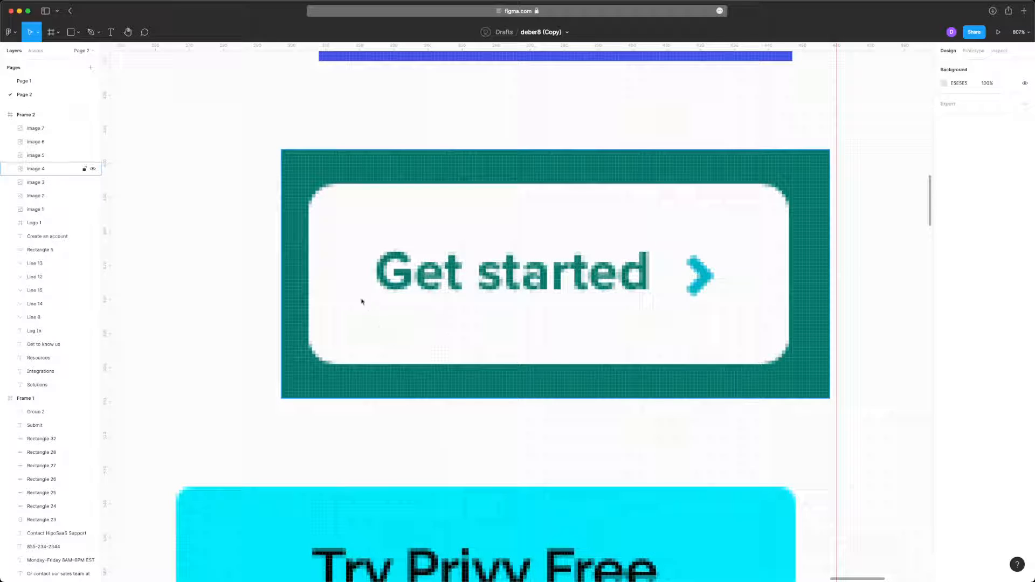
left_click(70, 32)
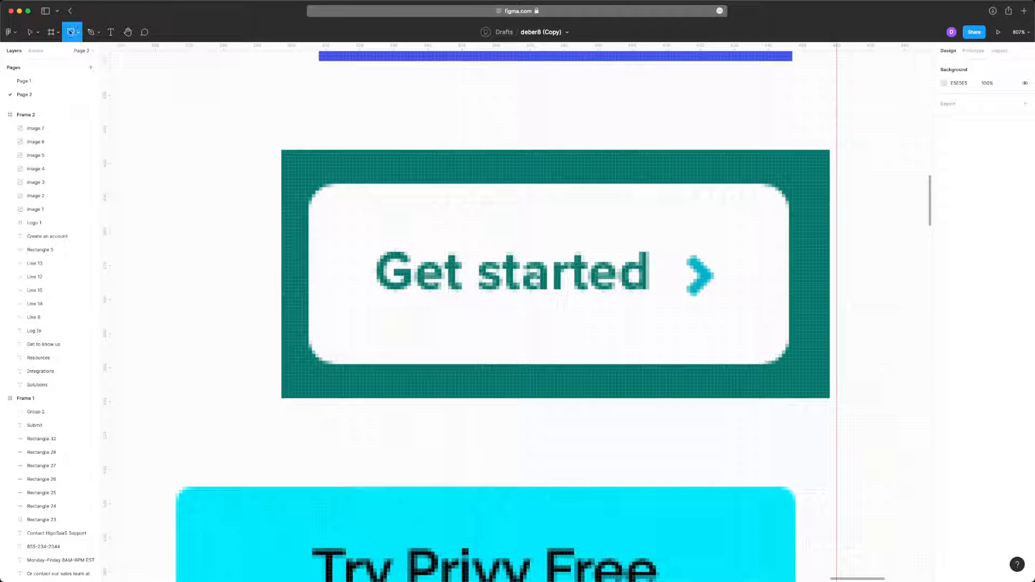
left_click_drag(389, 297, 818, 330)
scroll(414, 336, "up", 2)
scroll(402, 386, "up", 3)
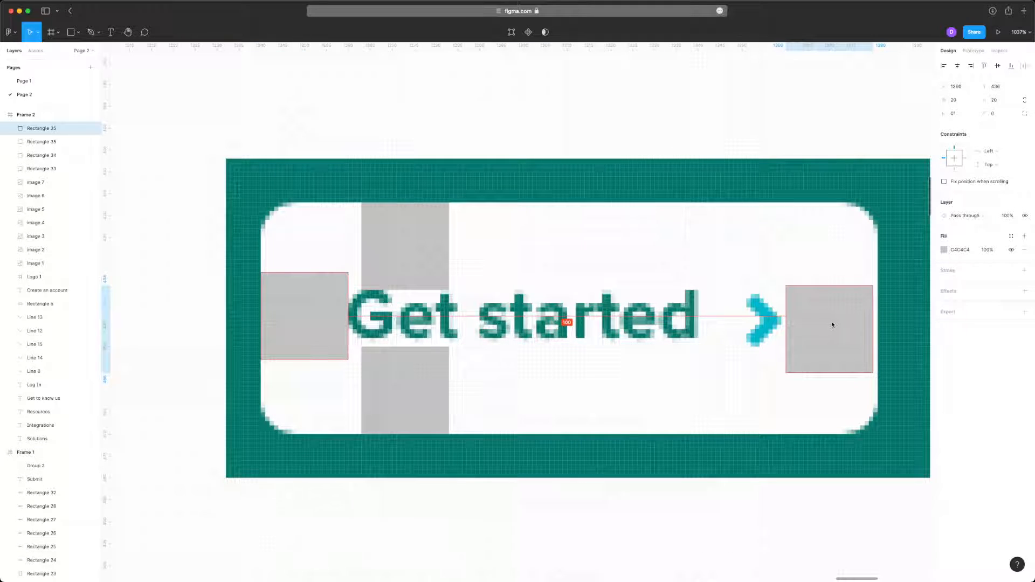
- Place a copy of the 20 × 20 gray square on the Try Privy Free button, directly beneath its text
scroll(830, 326, "down", 5)
left_click_drag(742, 163, 519, 360)
scroll(614, 351, "up", 5)
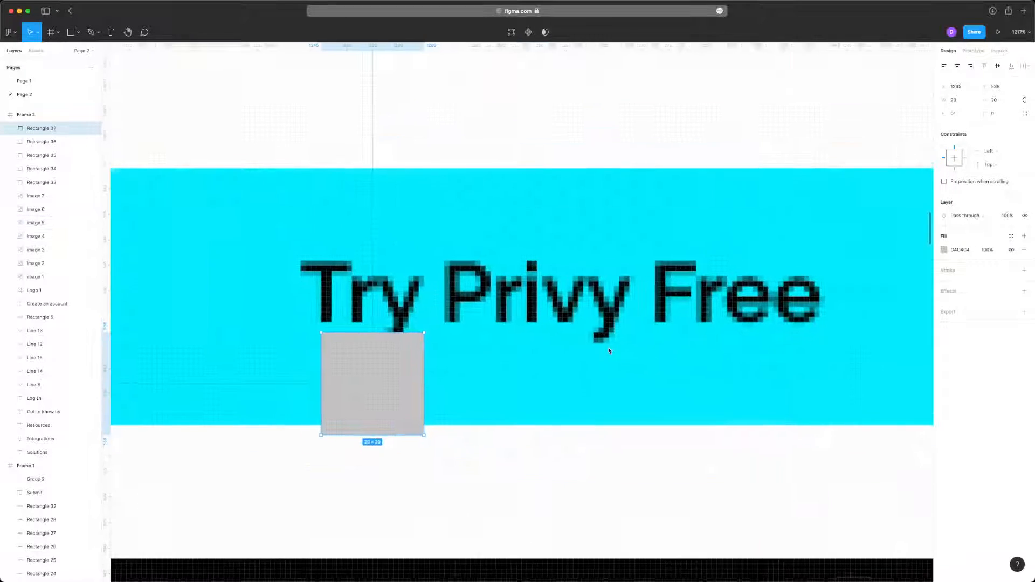
- Resize the gray square on the Try Privy Free button to 18 × 18 and place copies above the text and in pairs on both sides
scroll(603, 360, "left", 1)
left_click_drag(416, 446, 288, 312)
left_click(203, 309, "shift")
scroll(203, 310, "down", 5)
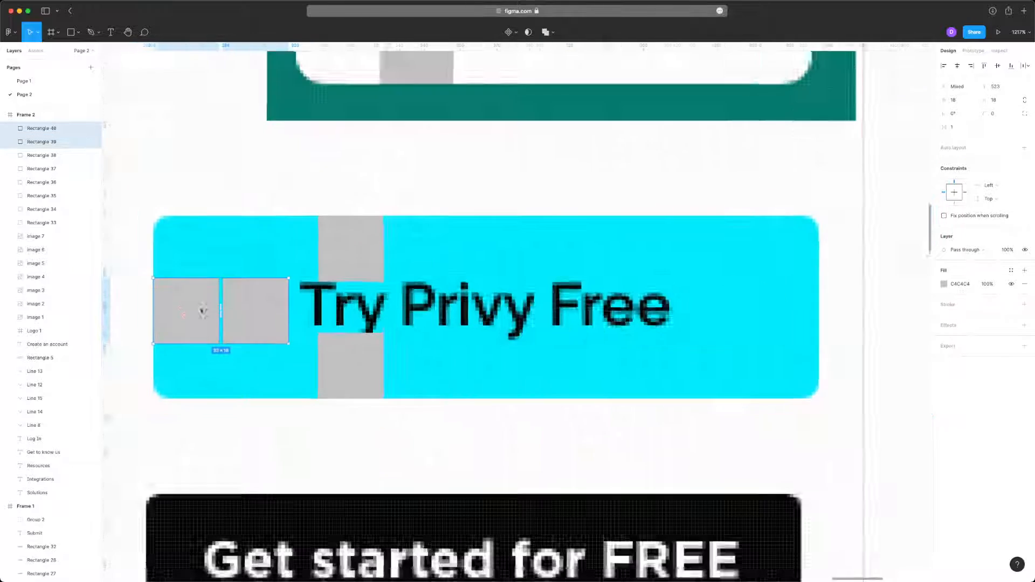
left_click_drag(204, 310, 713, 305)
- Copy a pair of gray squares from the Try Privy Free button to the Signup button, above its text
scroll(712, 307, "up", 5)
scroll(713, 307, "up", 4)
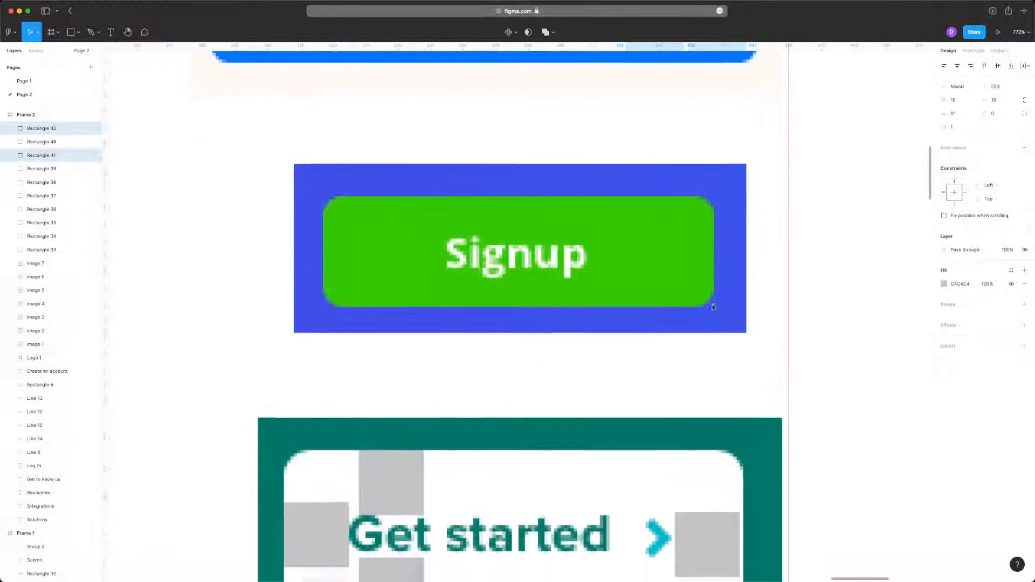
scroll(712, 308, "down", 5)
scroll(713, 307, "down", 5)
scroll(713, 307, "up", 5)
scroll(713, 307, "up", 5)
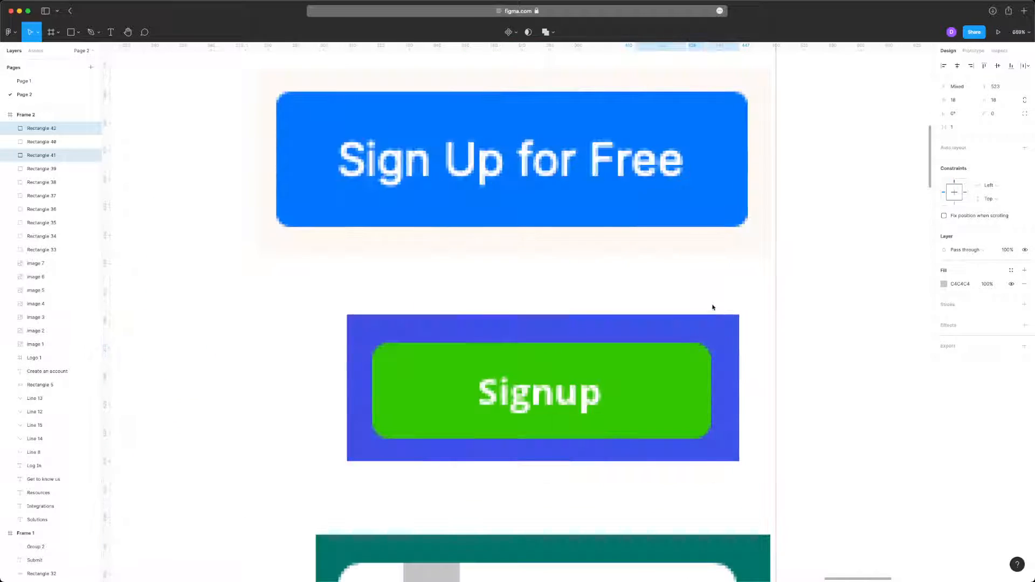
scroll(713, 307, "down", 5)
scroll(695, 390, "down", 3)
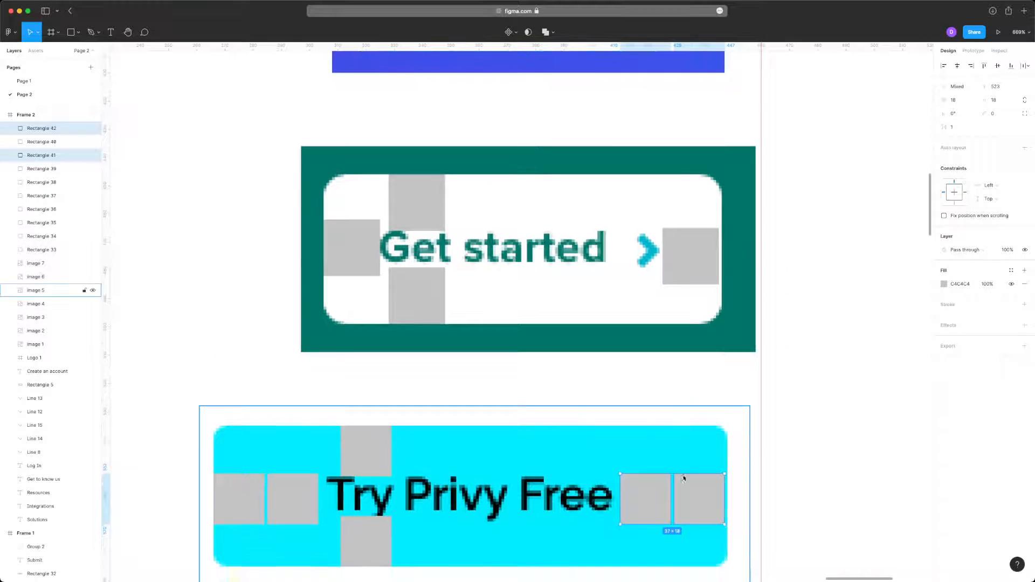
left_click_drag(635, 479, 439, 78)
scroll(594, 155, "up", 4)
scroll(587, 195, "up", 3)
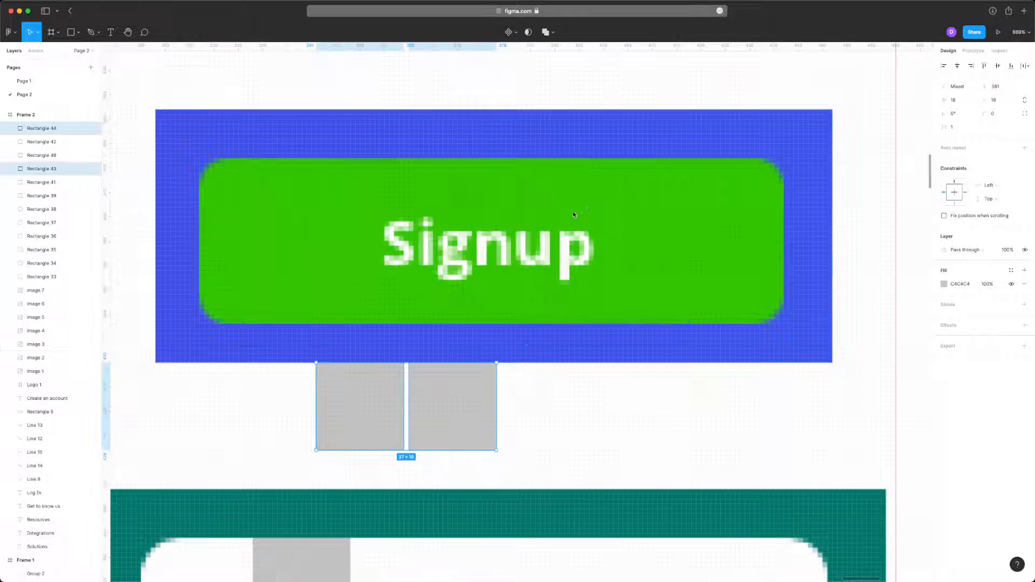
left_click_drag(440, 399, 418, 174)
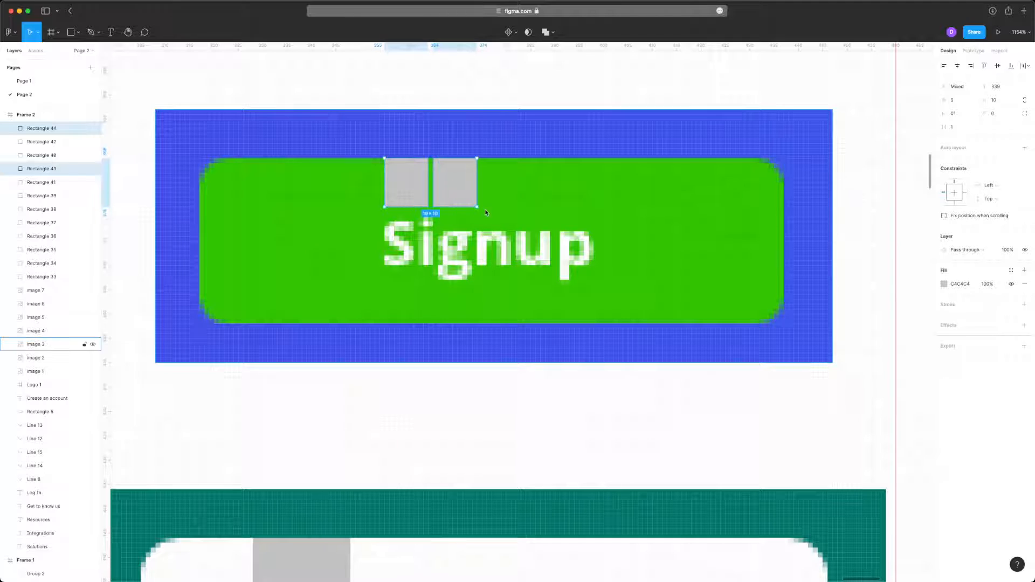
- Resize the pair on the Signup button to 10 × 11 squares and place copies beneath the text and three beside its start
left_click_drag(477, 207, 489, 214)
left_click_drag(414, 185, 322, 251)
left_click(292, 248)
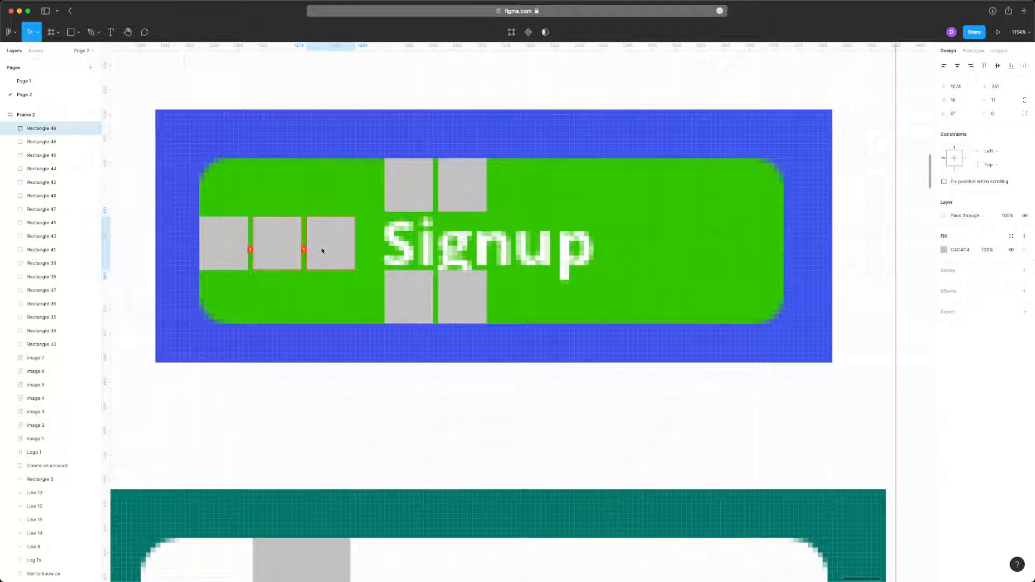
- Check the Signup button's padding squares and compare their proportions with the spacing on the other reference buttons
left_click(274, 244)
scroll(277, 239, "down", 1)
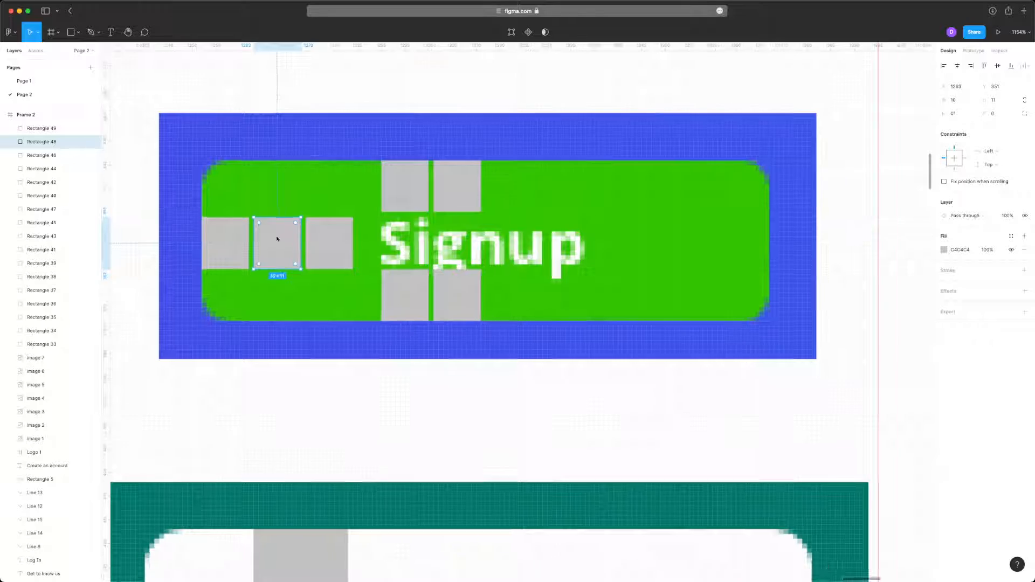
scroll(278, 238, "down", 2)
scroll(289, 233, "up", 2)
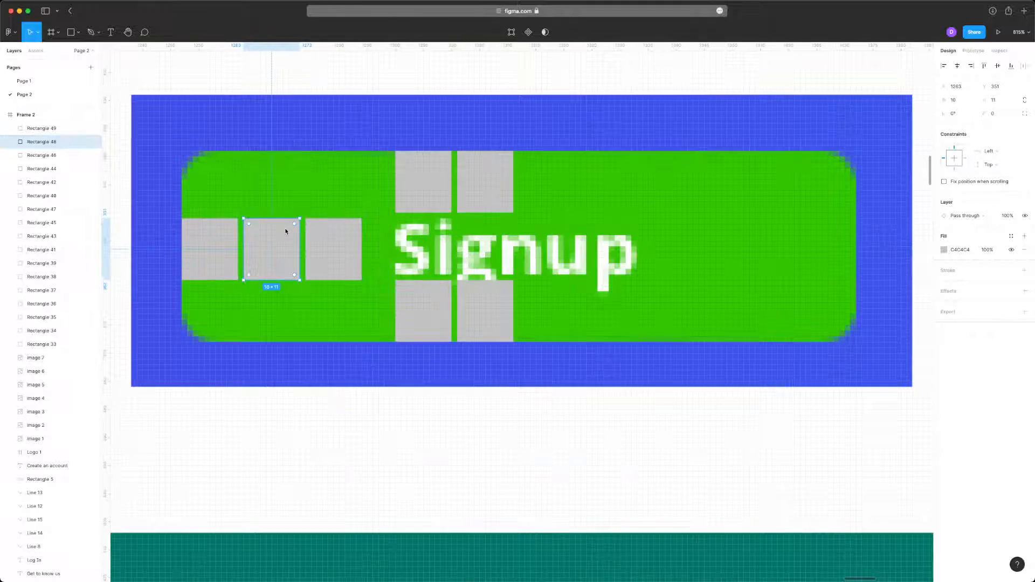
left_click(464, 199)
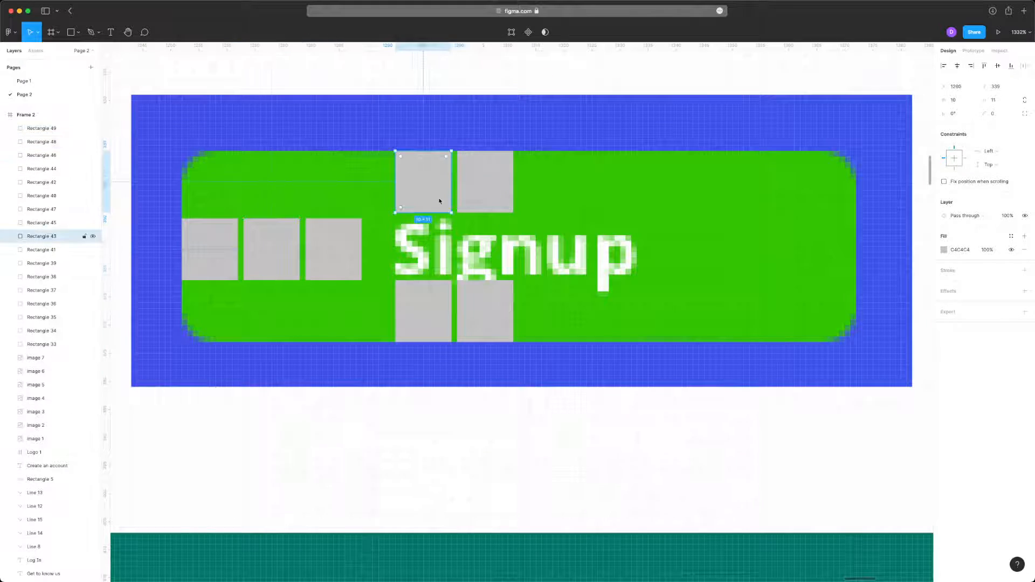
scroll(486, 250, "up", 10)
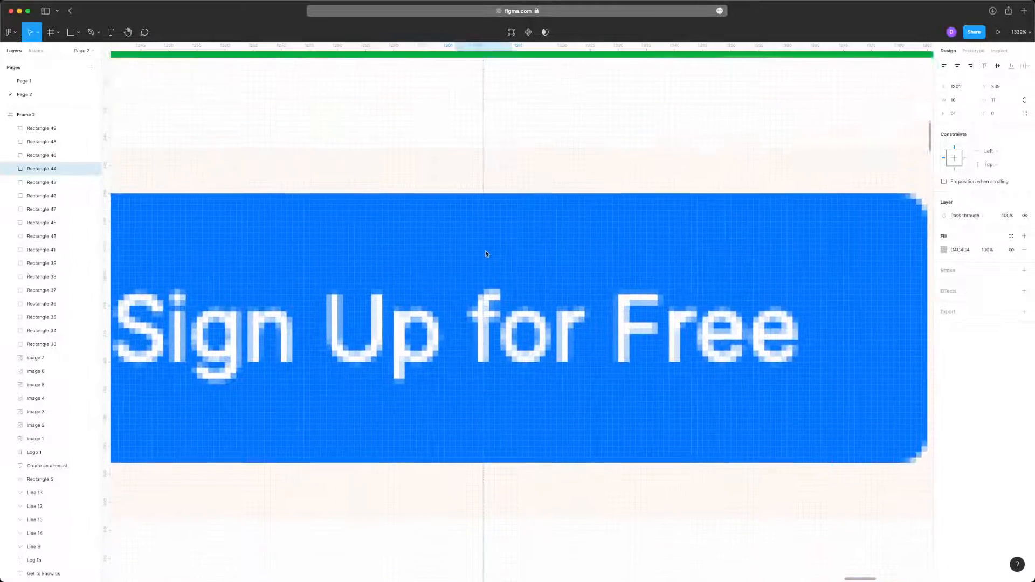
scroll(486, 250, "down", 2)
scroll(486, 253, "down", 4)
scroll(486, 254, "up", 5)
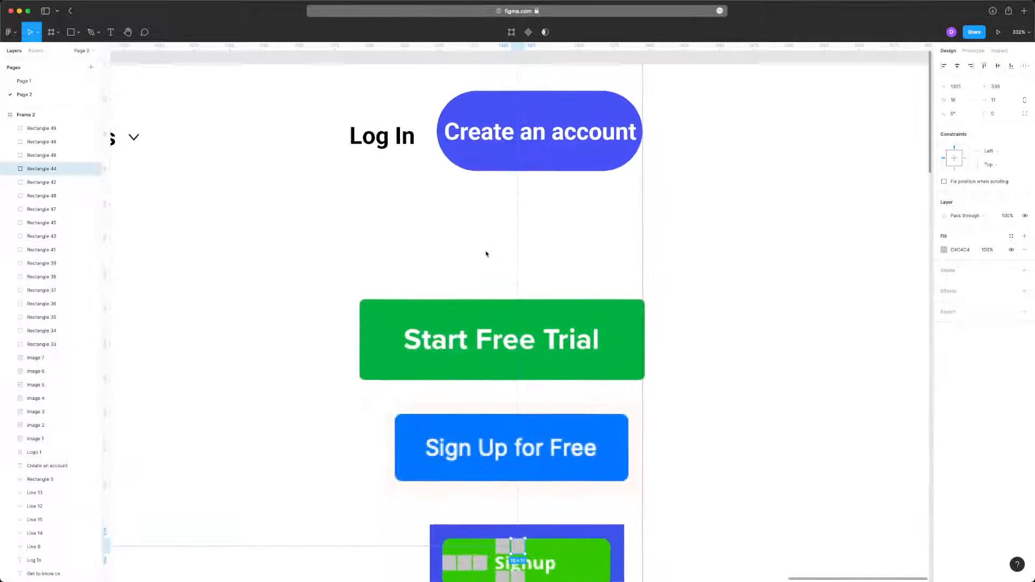
scroll(486, 253, "up", 3)
scroll(486, 253, "down", 10)
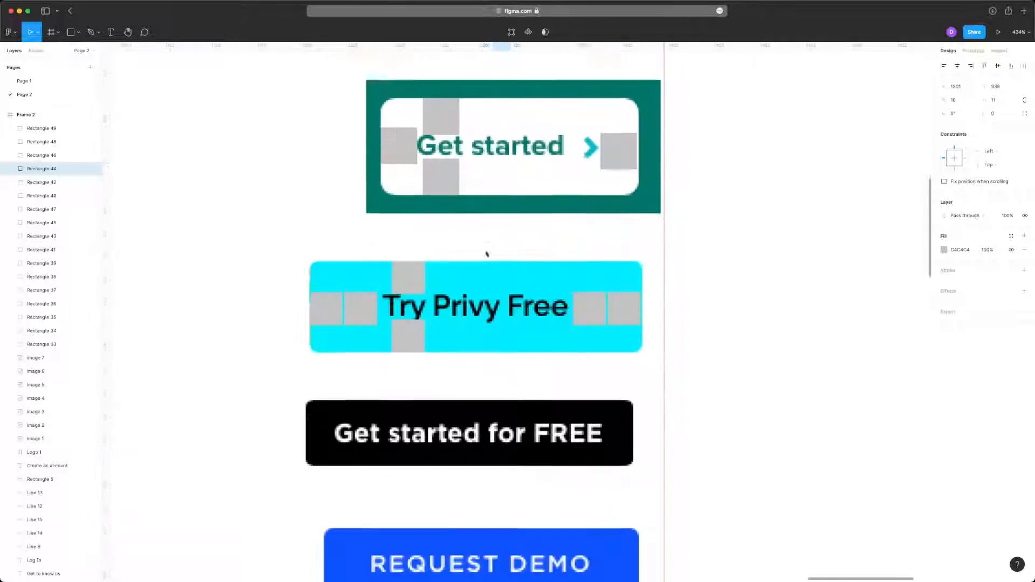
scroll(487, 253, "down", 2)
scroll(487, 252, "up", 3)
left_click(470, 331)
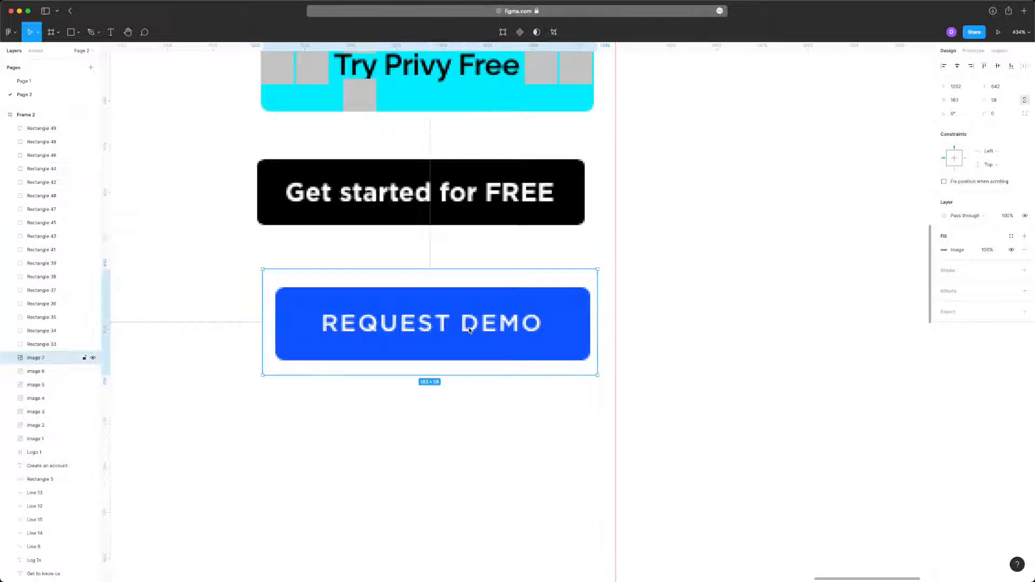
scroll(470, 331, "up", 4)
scroll(478, 290, "up", 12)
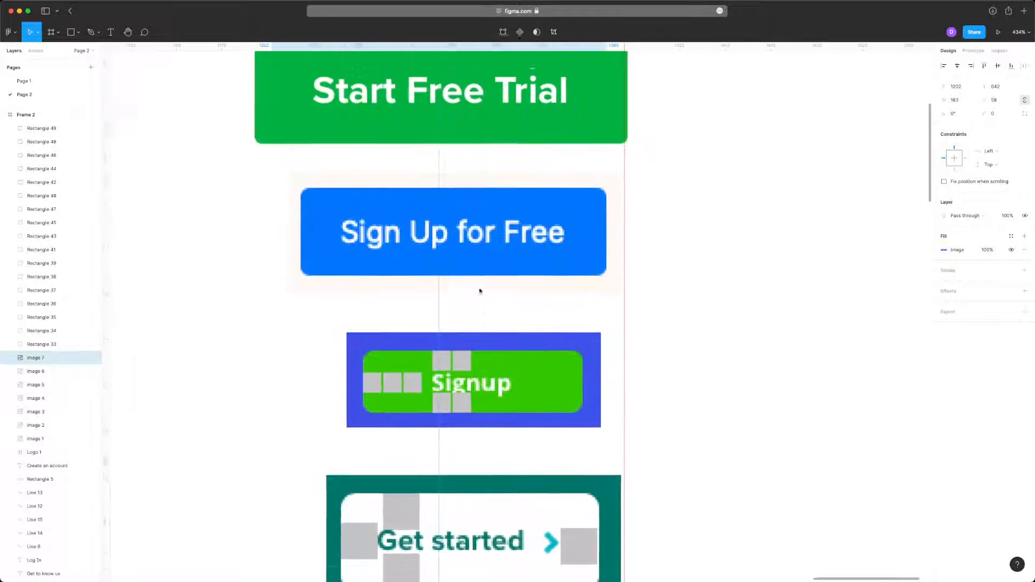
- Compare the Create an account button's padding with the full set of reference buttons beneath it
scroll(479, 291, "up", 6)
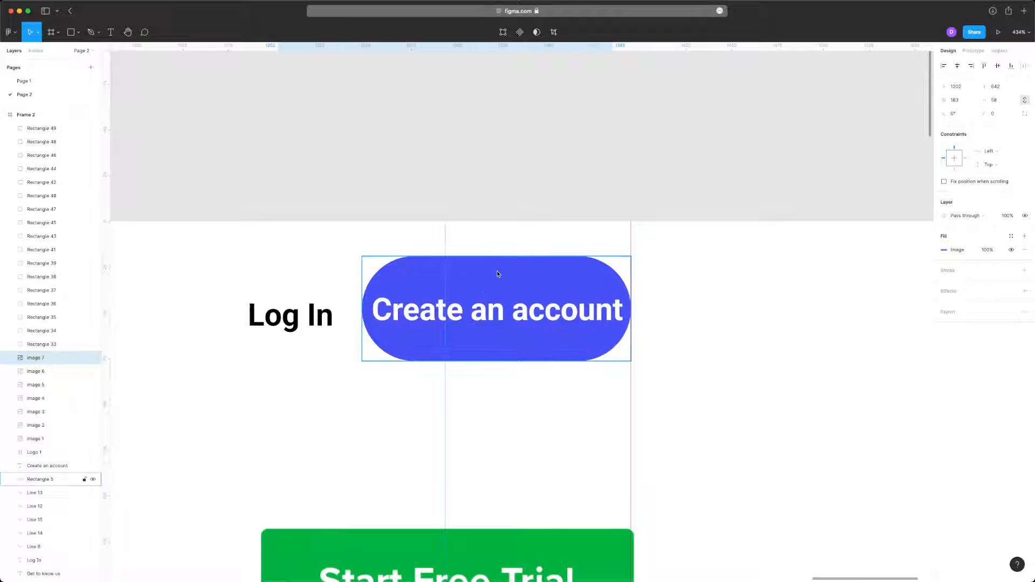
left_click(498, 274)
left_click(532, 374)
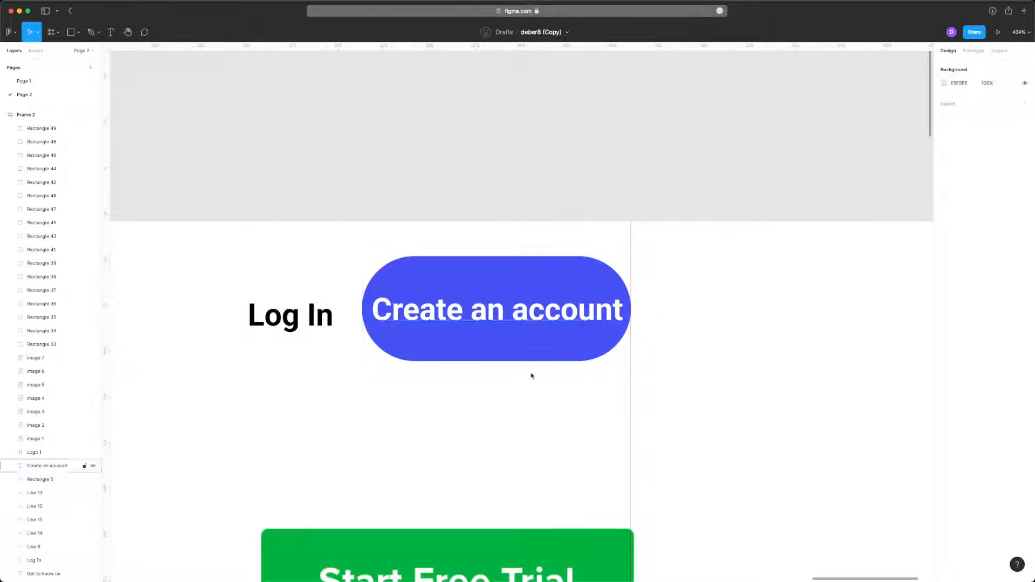
scroll(531, 377, "down", 12)
scroll(530, 379, "down", 5, "ctrl")
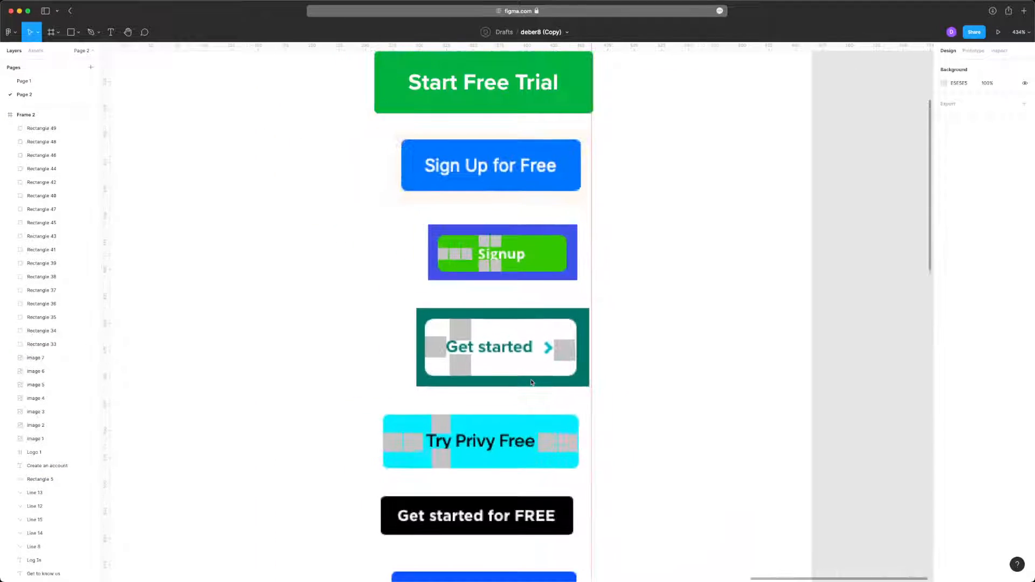
scroll(320, 465, "down", 4)
left_click_drag(319, 464, 698, 50)
scroll(667, 280, "up", 3)
left_click_drag(624, 96, 389, 392)
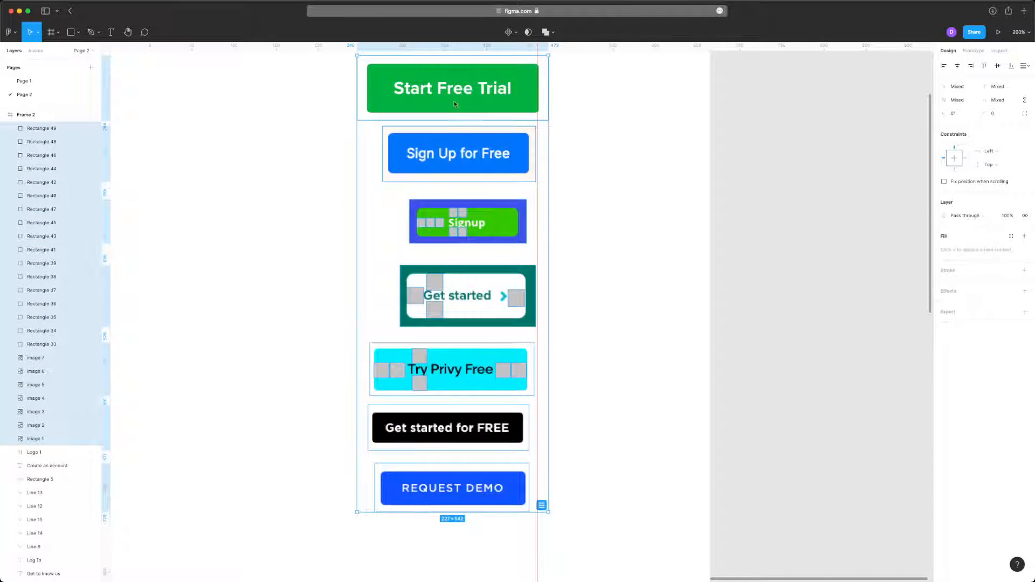
left_click(554, 168)
- Examine the text-to-edge spacing and corner rounding of Create an account against Start Free Trial, Get started for FREE and Request Demo
scroll(554, 166, "up", 3)
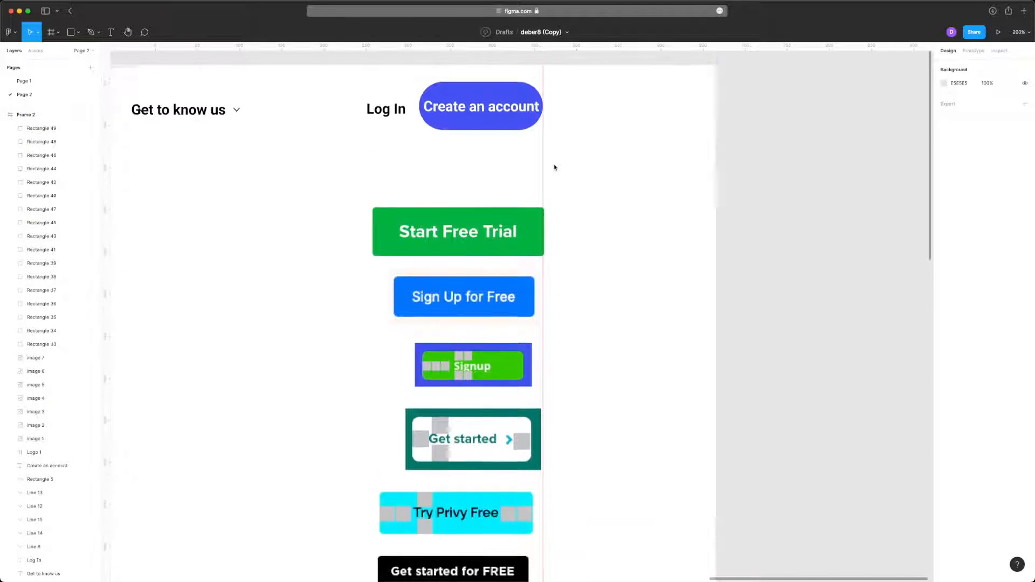
scroll(444, 207, "up", 5, "ctrl")
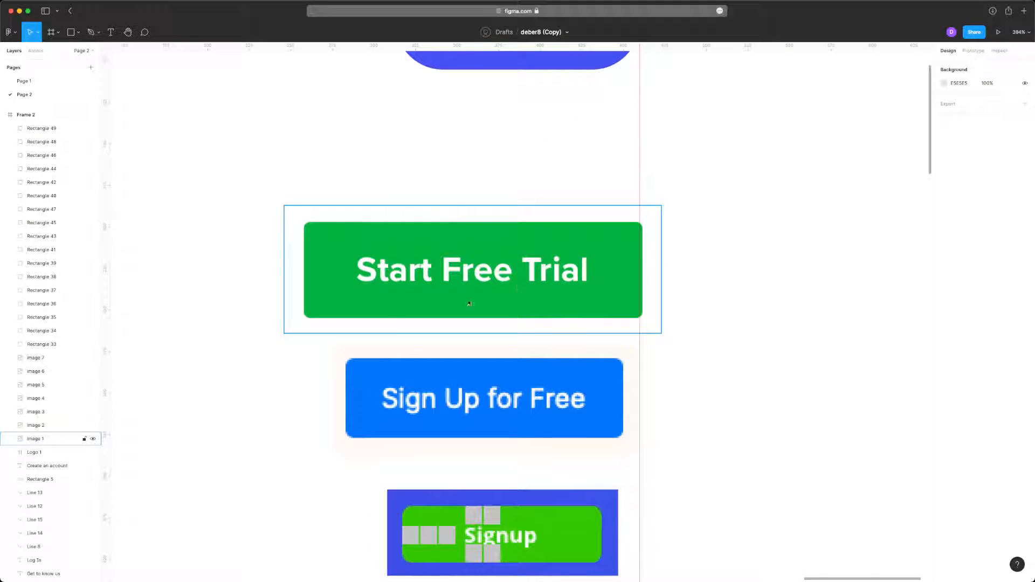
scroll(465, 214, "up", 5)
left_click(565, 237)
key("Escape")
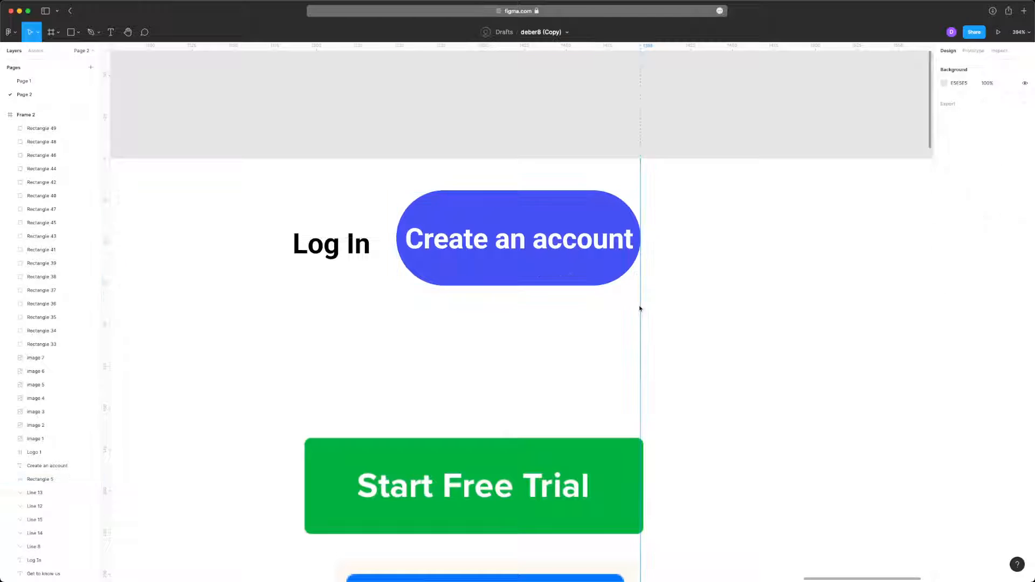
scroll(581, 314, "down", 15)
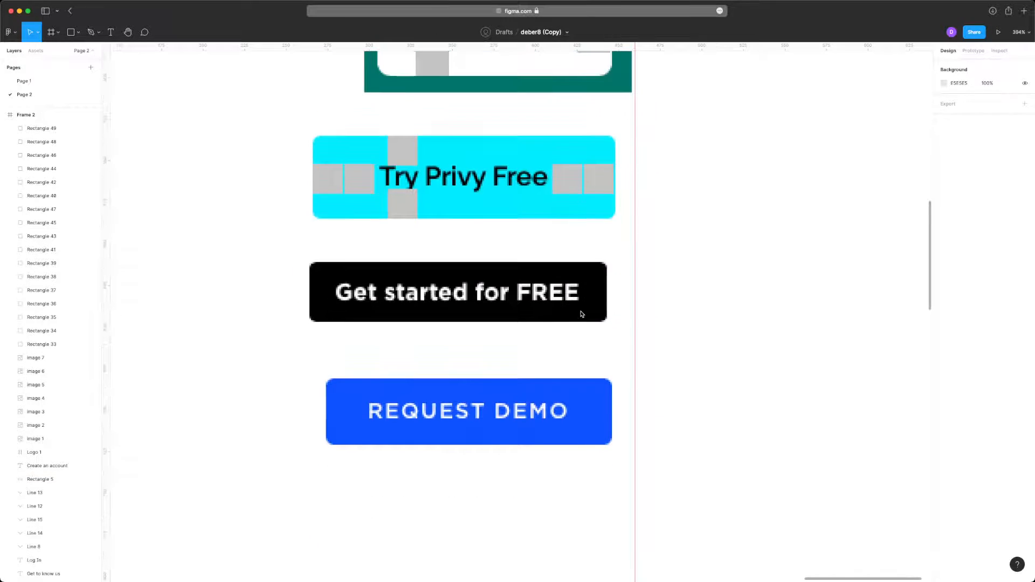
scroll(581, 314, "up", 10)
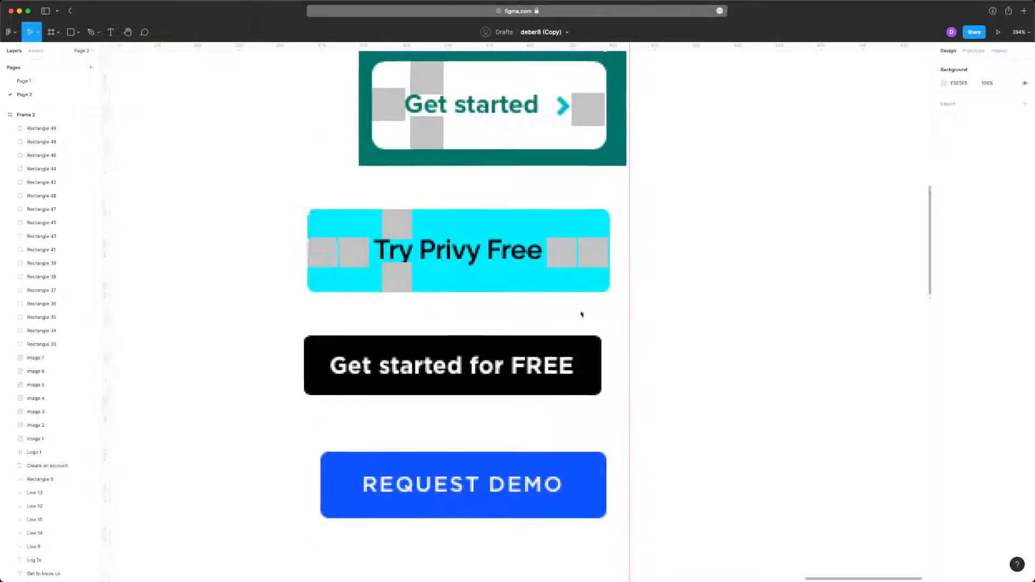
scroll(582, 314, "up", 5)
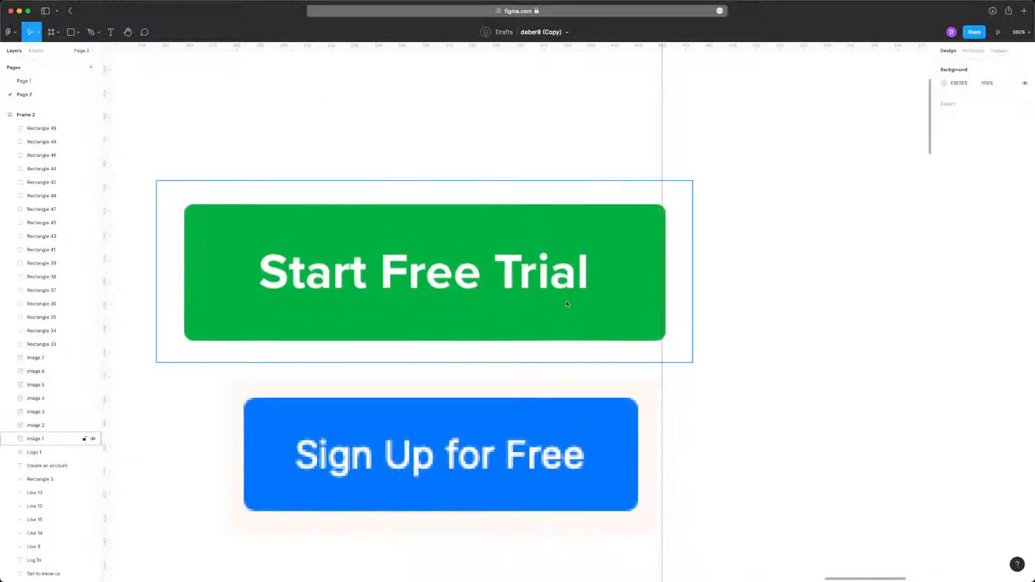
- Add a bold 17-size text reading "Create an account" just above the Start Free Trial button
left_click(359, 164)
scroll(393, 246, "up", 7)
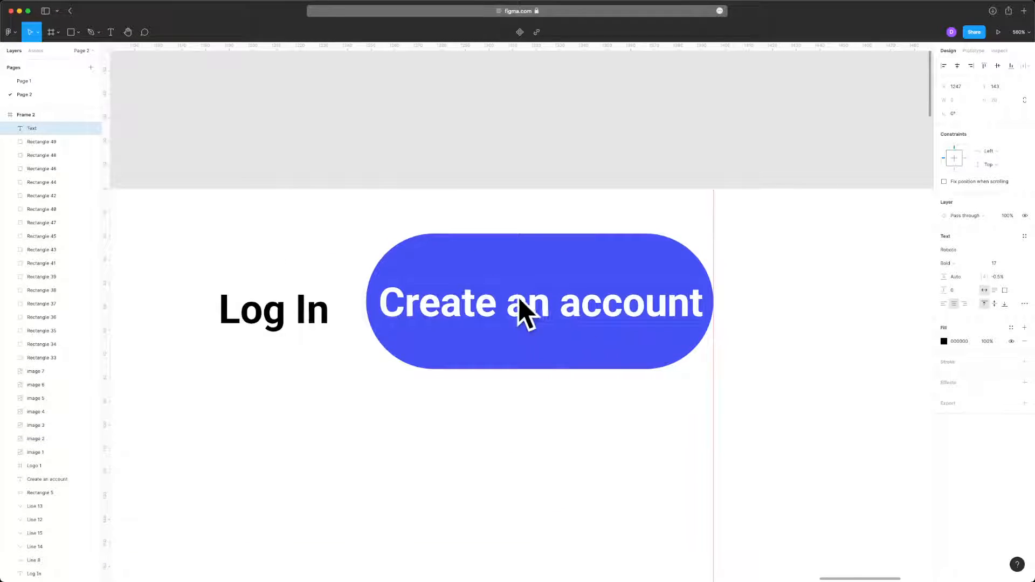
scroll(520, 300, "down", 6)
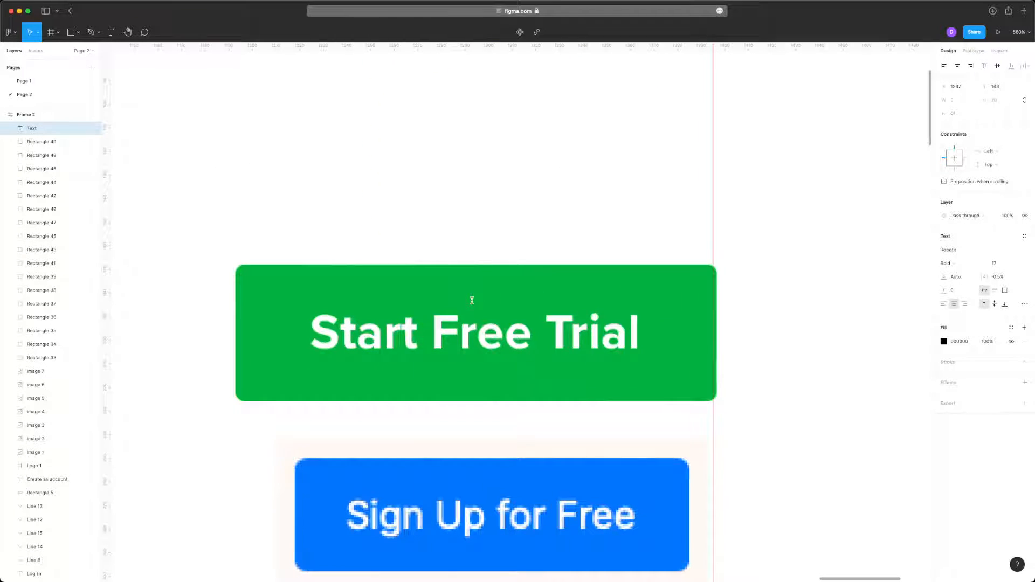
type("Create an account")
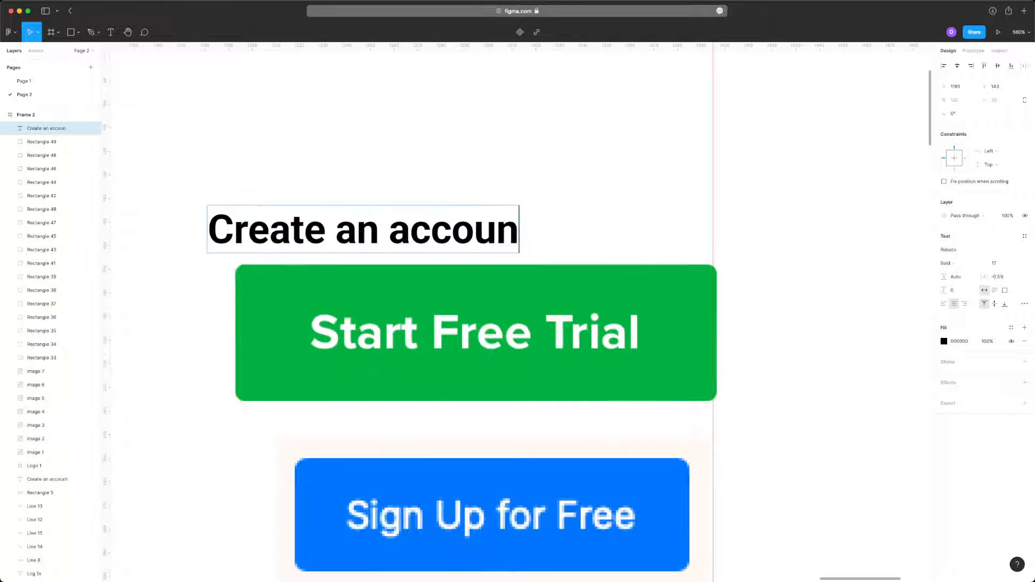
key("Escape")
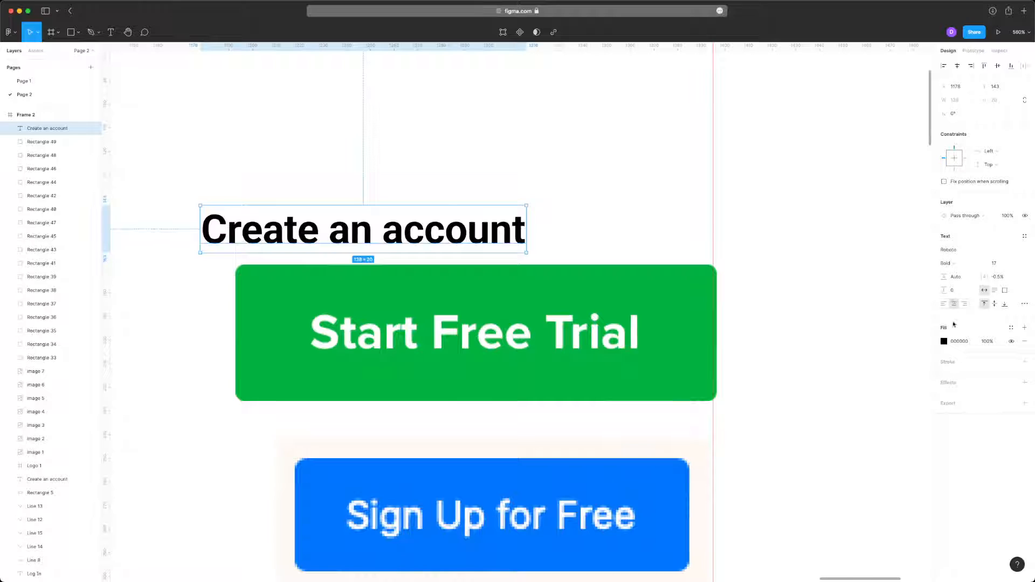
- Change the new Create an account text's fill to white and move it over the Start Free Trial label
left_click(944, 341)
left_click_drag(893, 368, 616, 274)
left_click(531, 129)
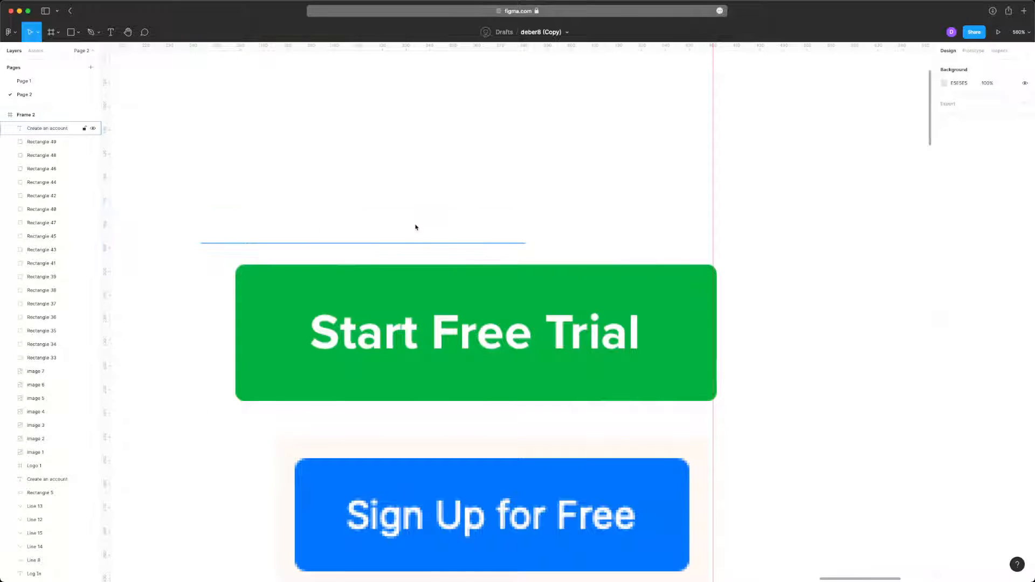
left_click_drag(415, 227, 534, 331)
left_click(659, 176)
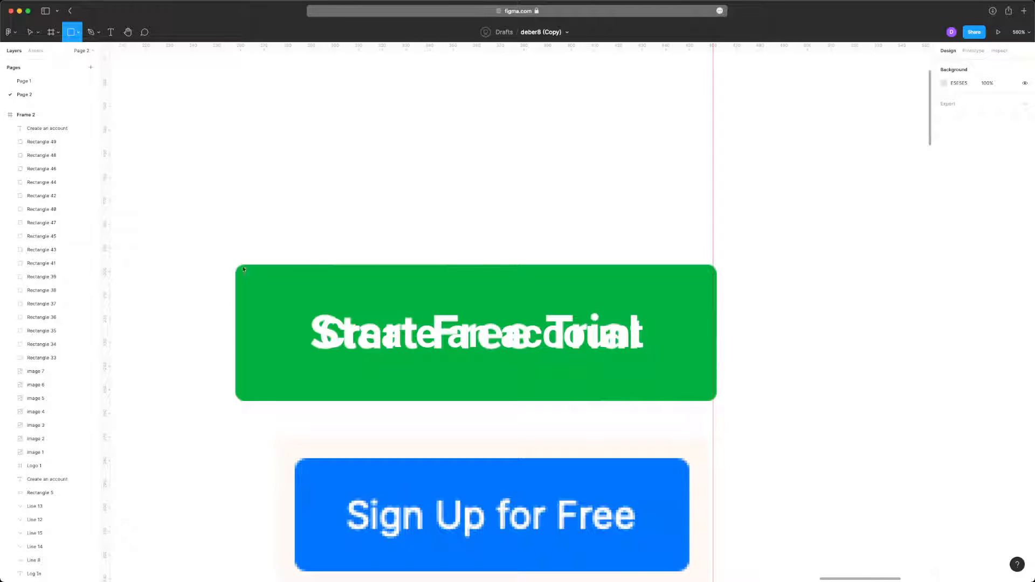
- Draw a rectangle about 202 × 57 over the Start Free Trial button and fill it with the green sampled from that button
left_click_drag(244, 270, 711, 401)
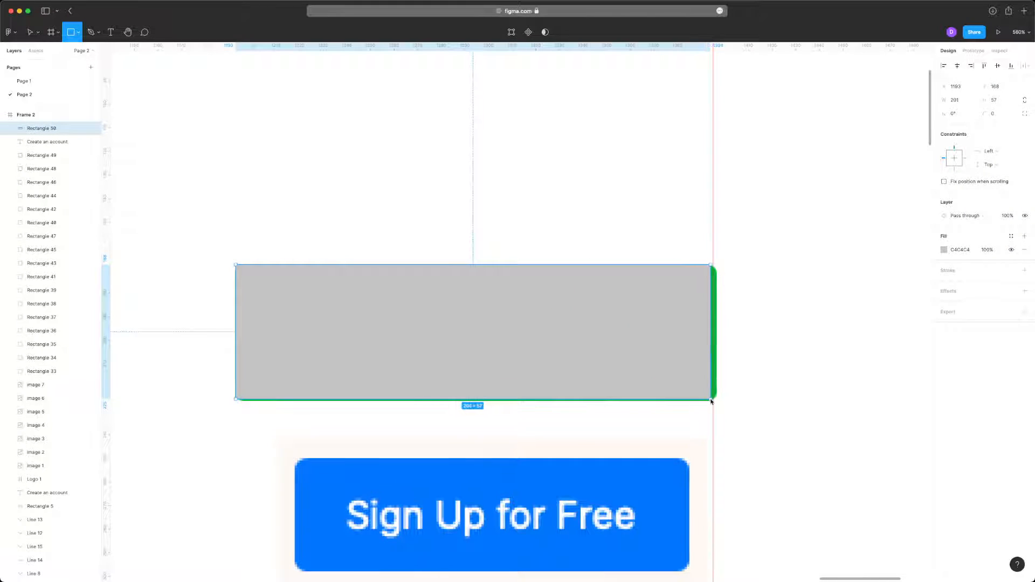
scroll(746, 359, "up", 10)
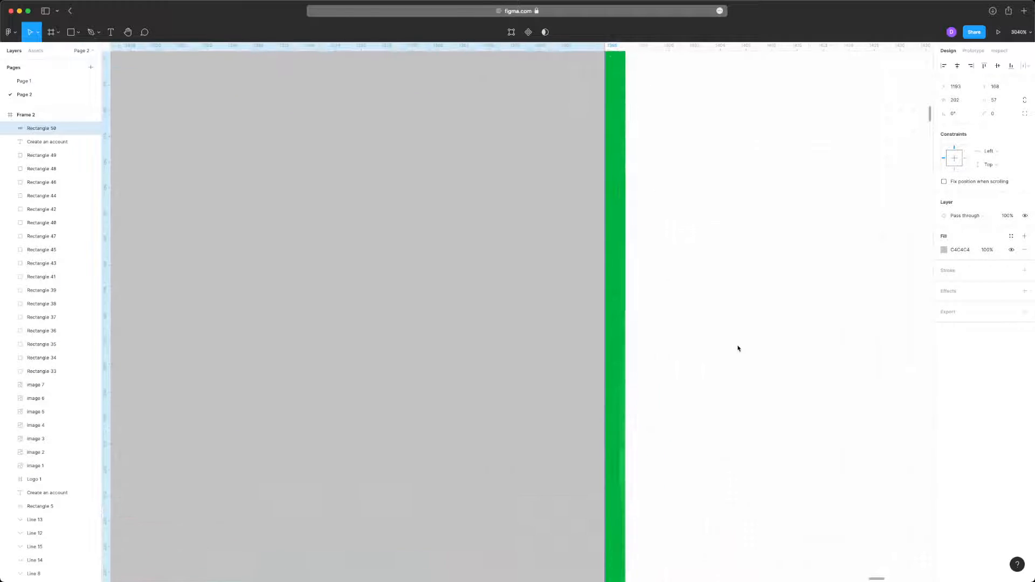
key("i")
left_click(605, 306)
scroll(601, 302, "down", 8)
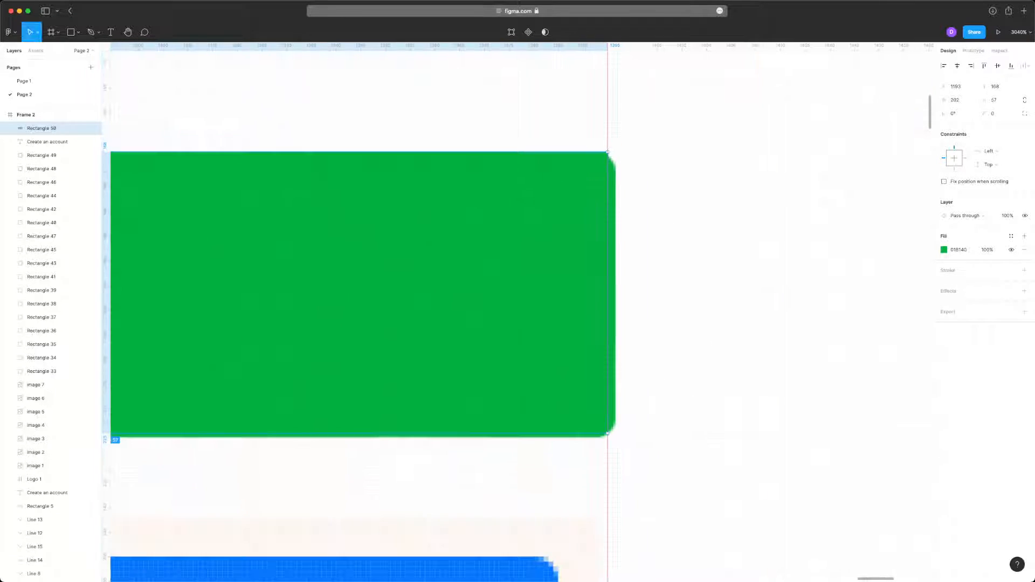
scroll(284, 261, "up", 5)
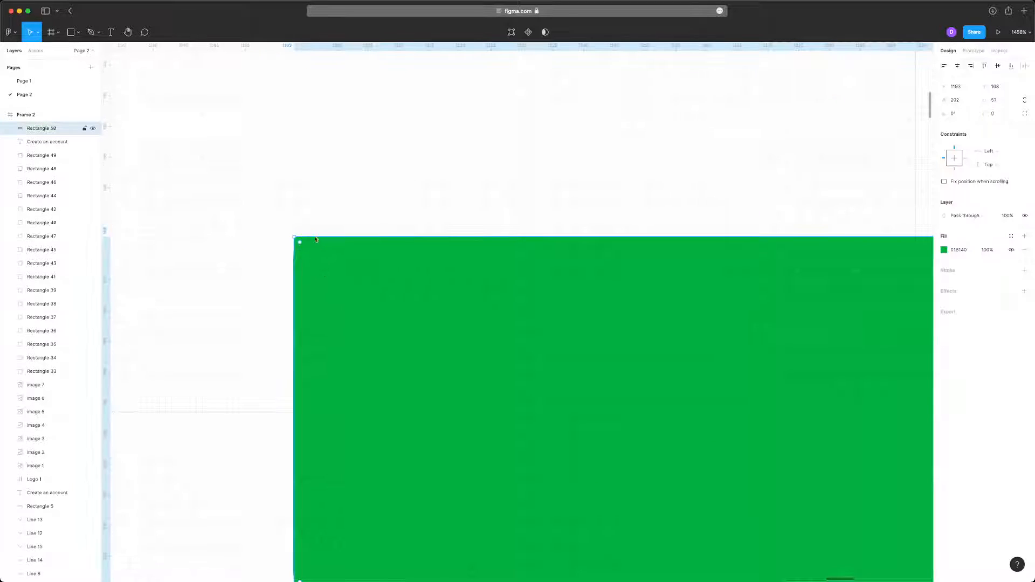
- Round the green rectangle's corners to a radius of 4 and send it behind the Create an account text
scroll(313, 238, "left", 3)
left_click_drag(233, 251, 302, 362)
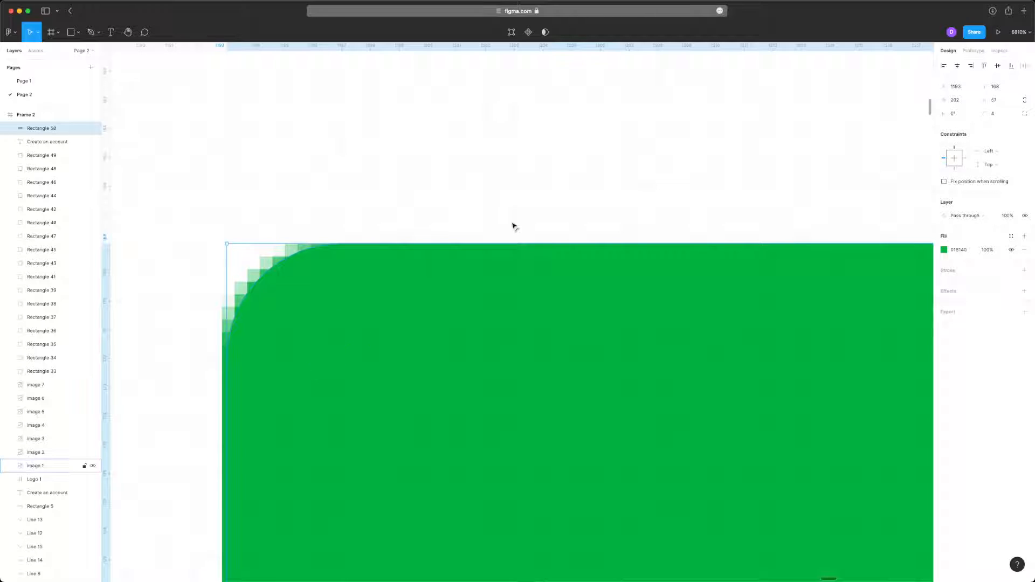
scroll(513, 225, "down", 10)
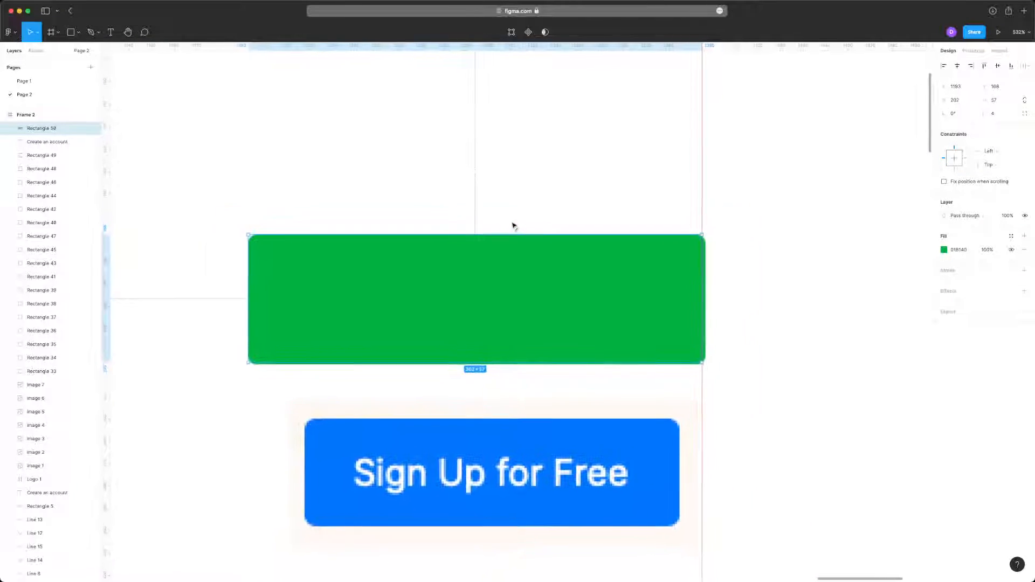
key("super+bracketleft")
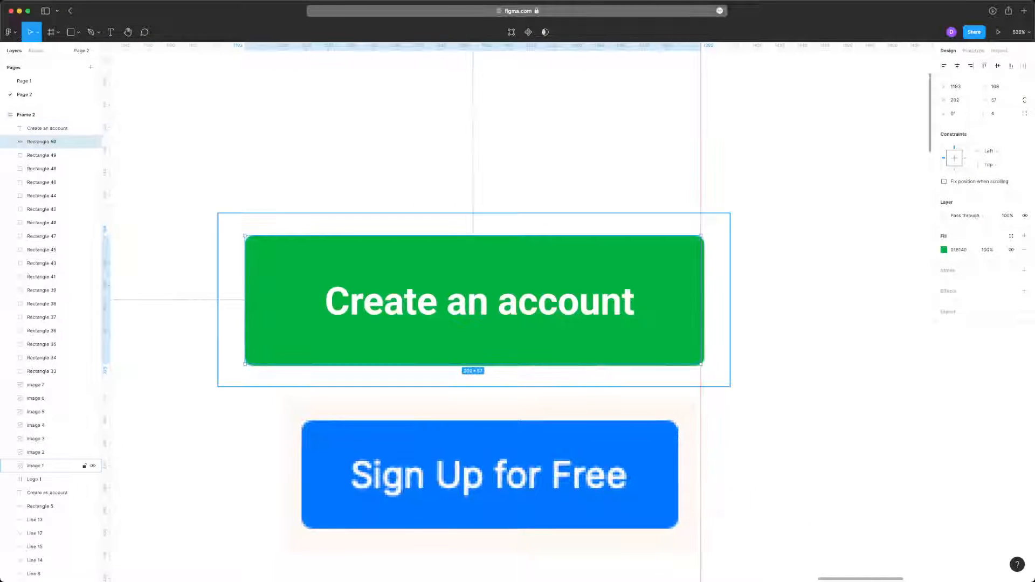
- Move the Start Free Trial reference image out from under the green Create an account button, placing it just left of that button
left_click(570, 301)
left_click(697, 273)
left_click(220, 261)
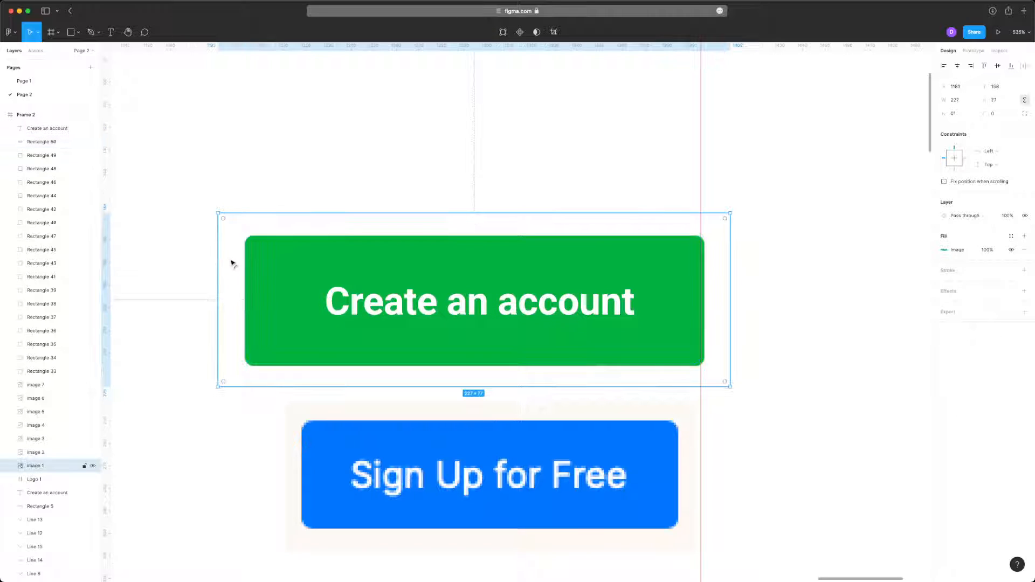
key("Escape")
scroll(547, 224, "down", 6)
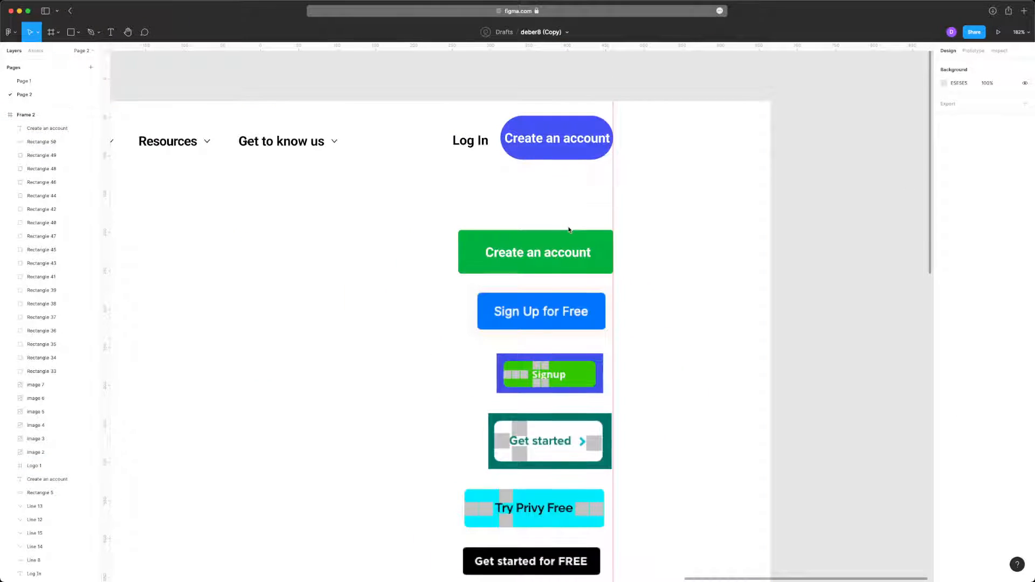
left_click(569, 230)
left_click_drag(593, 252, 422, 251)
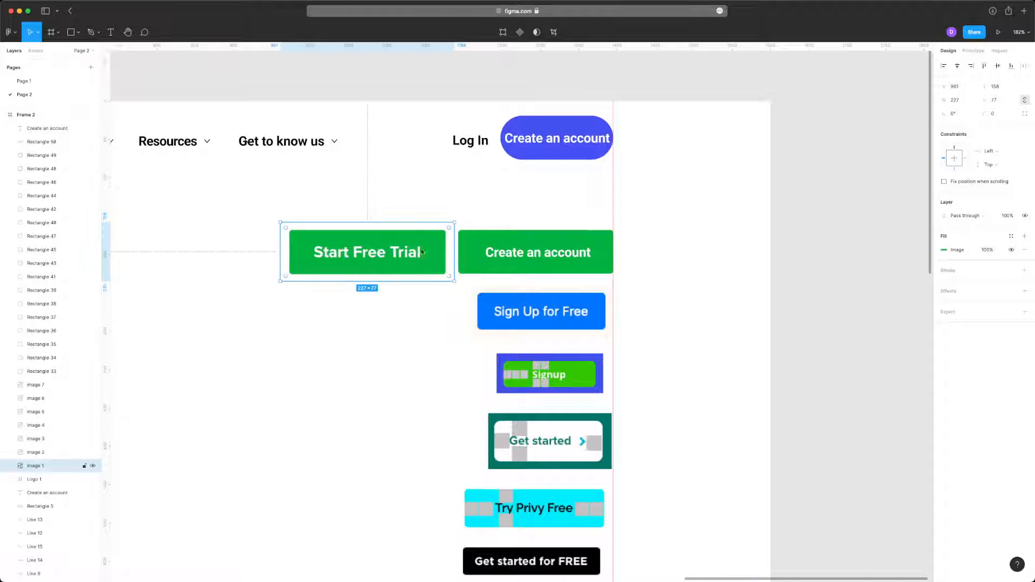
left_click(402, 351)
- Scale the Create an account label on the green button up slightly to a font size of 17.65
scroll(402, 351, "up", 5)
left_click(694, 318)
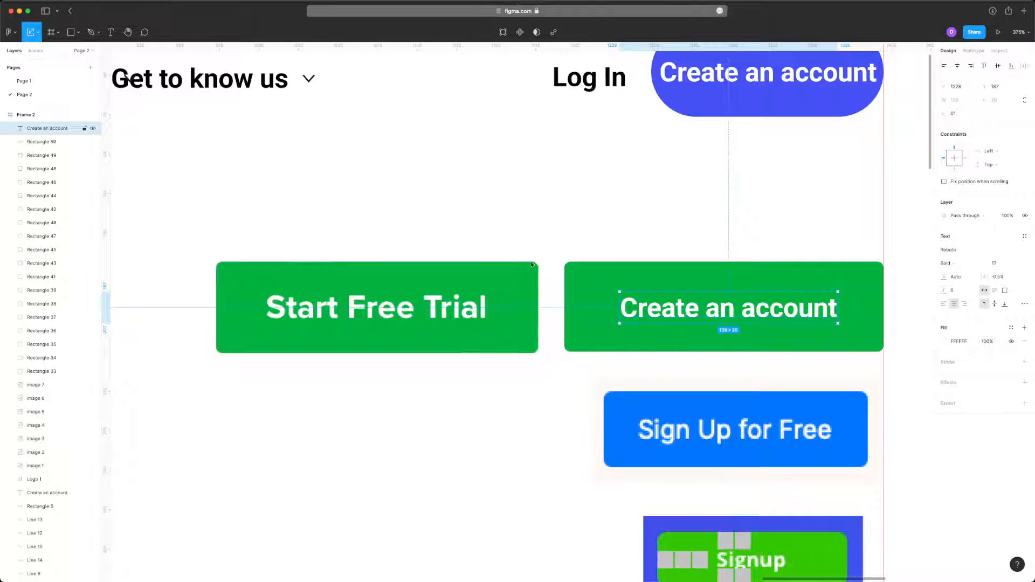
left_click_drag(620, 289, 616, 289)
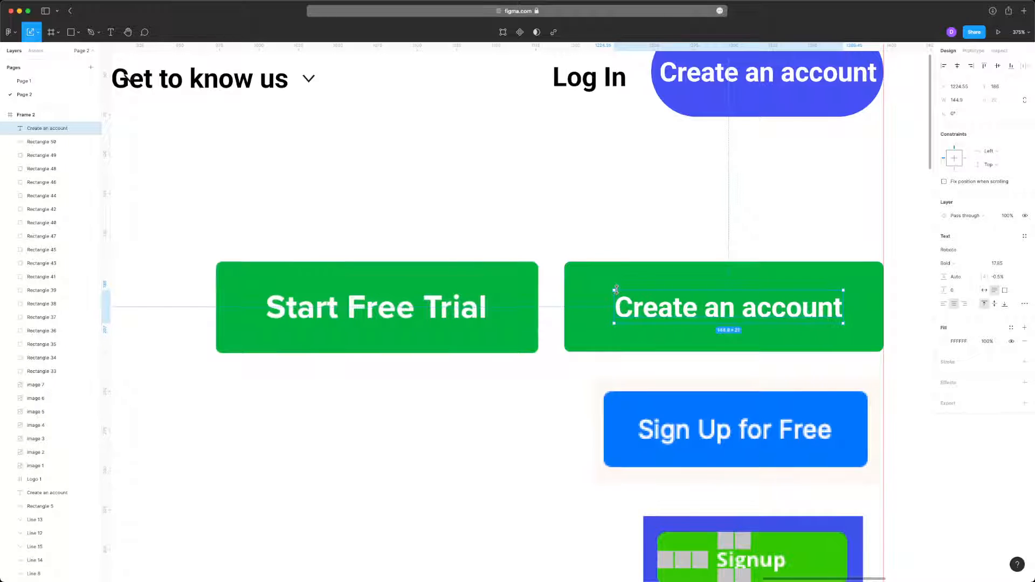
left_click(753, 256)
- Duplicate the Create an account label onto the Start Free Trial button and change the copy's text to "Start"
left_click(746, 312)
left_click_drag(747, 308, 407, 281)
scroll(412, 275, "up", 5)
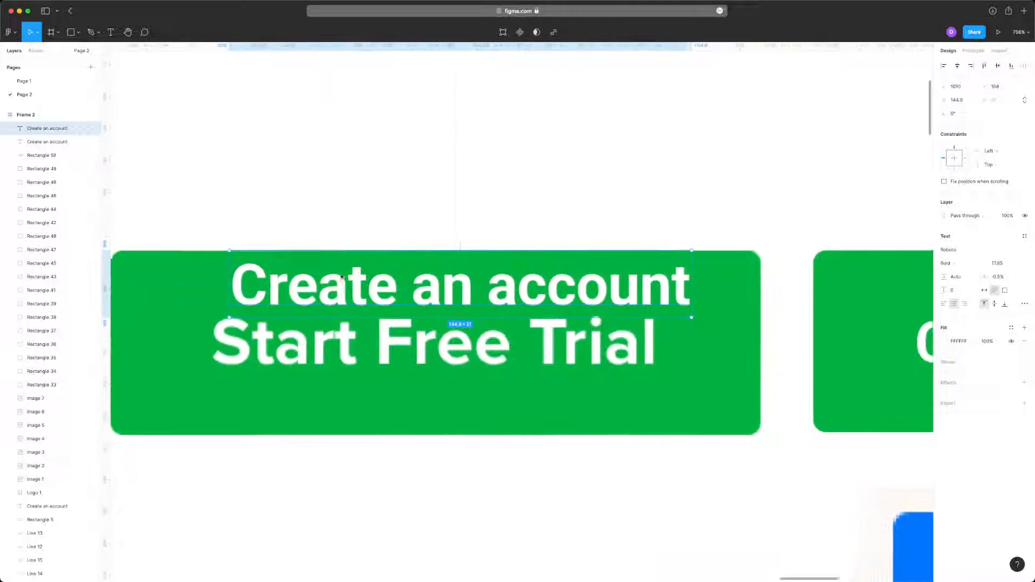
scroll(431, 273, "left", 1)
double_click(435, 272)
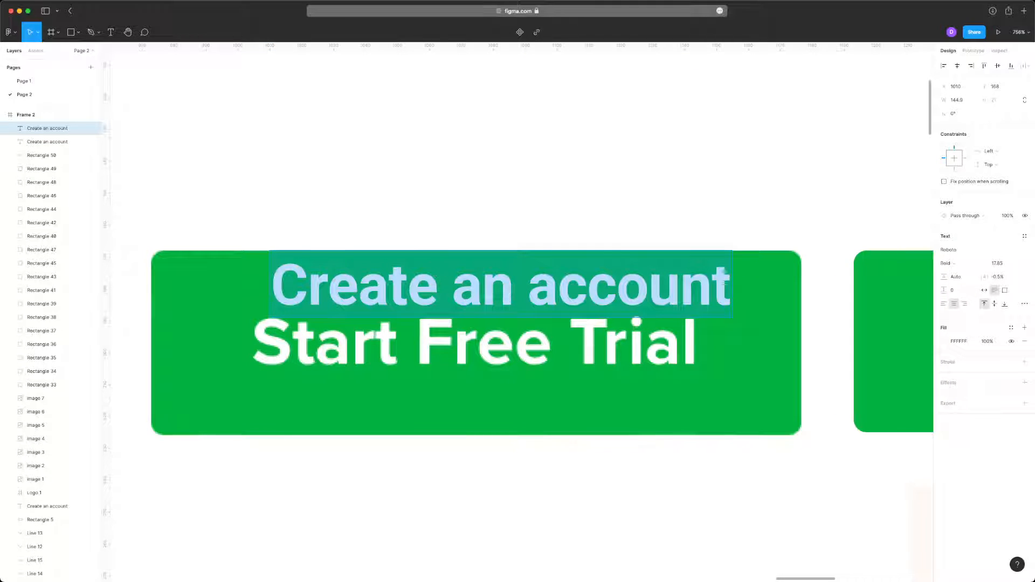
type("Start")
key("Escape")
key("Escape")
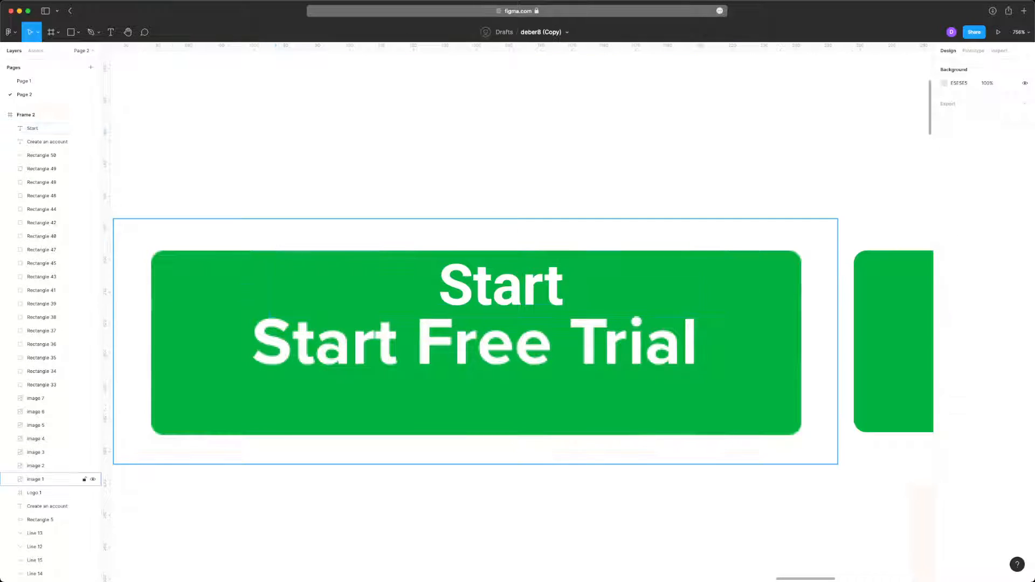
- Set the Start text to auto width, lay it over the reference word and scale it to size 20.53 to match
left_click(497, 281)
left_click(985, 290)
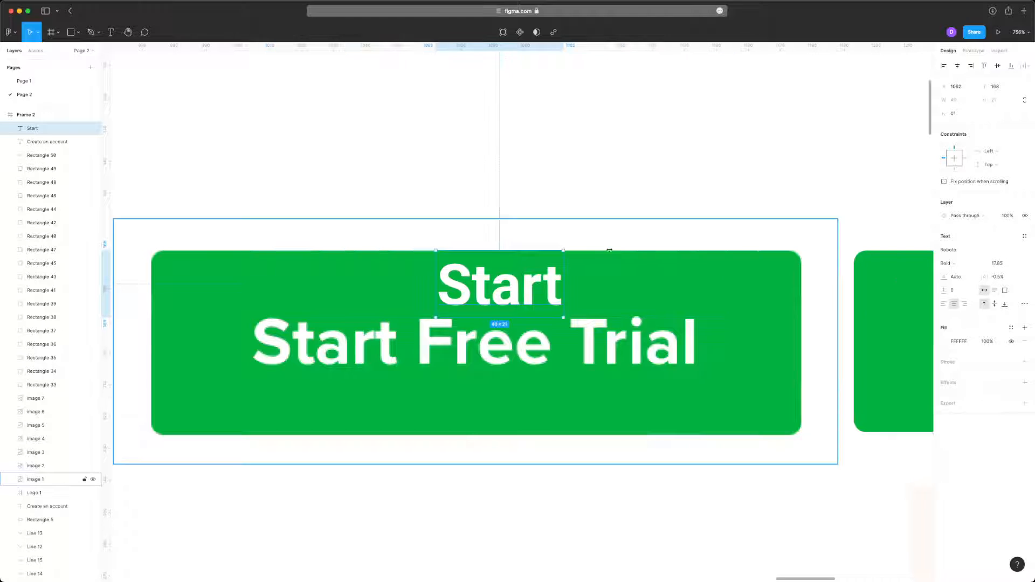
left_click_drag(552, 290, 350, 344)
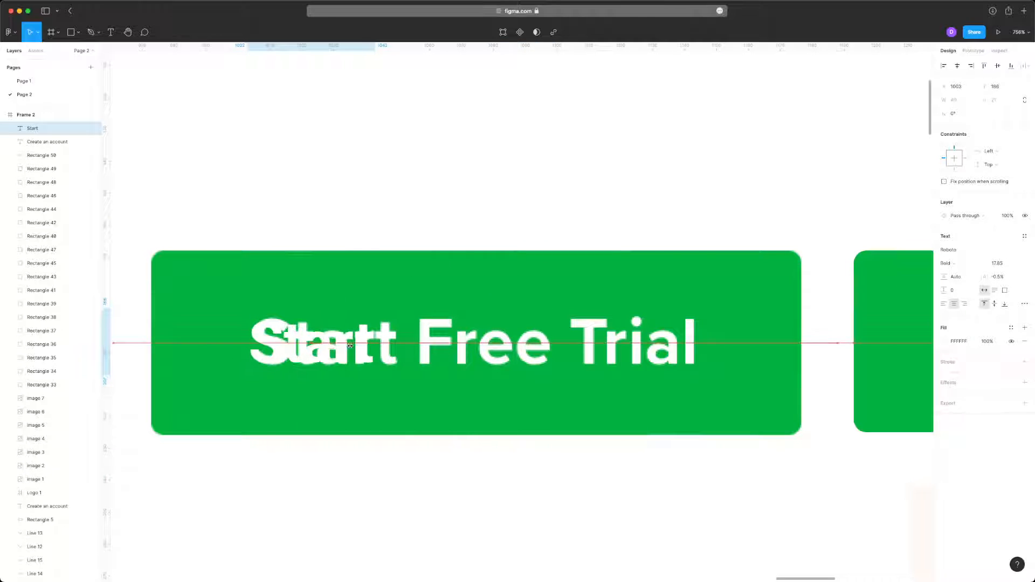
scroll(321, 332, "up", 10)
left_click_drag(251, 364, 275, 364)
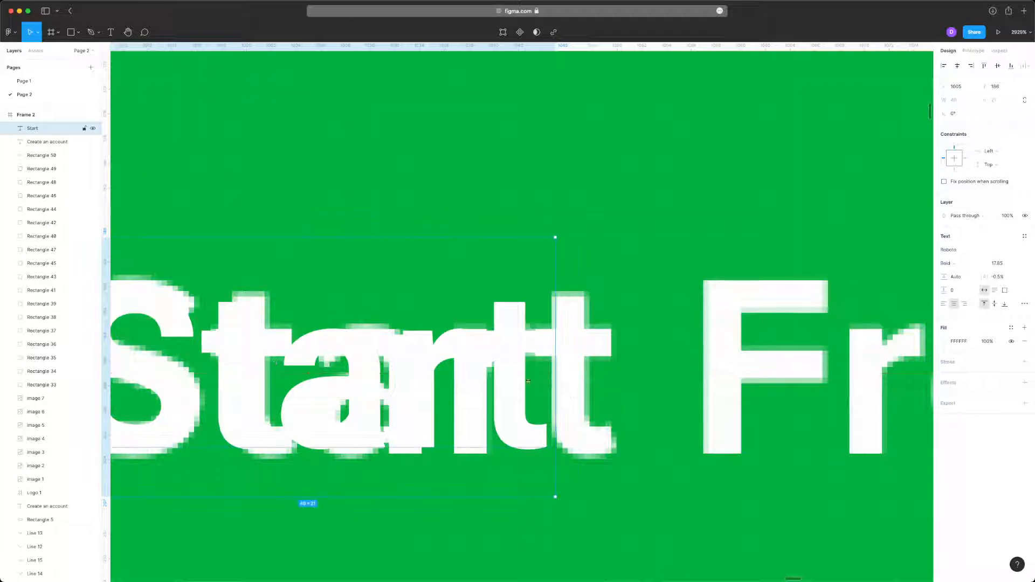
scroll(529, 381, "left", 3)
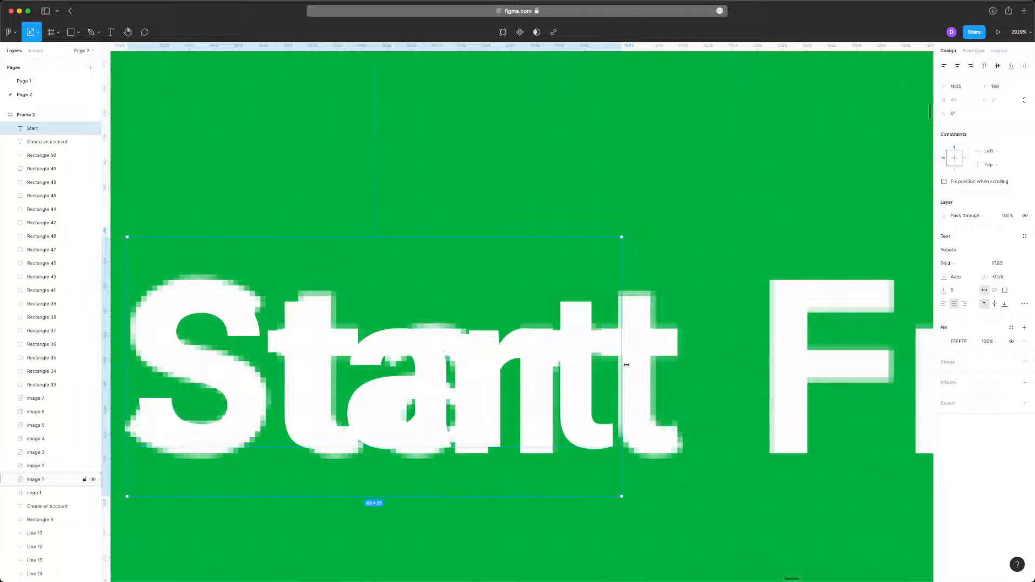
left_click_drag(623, 367, 693, 377)
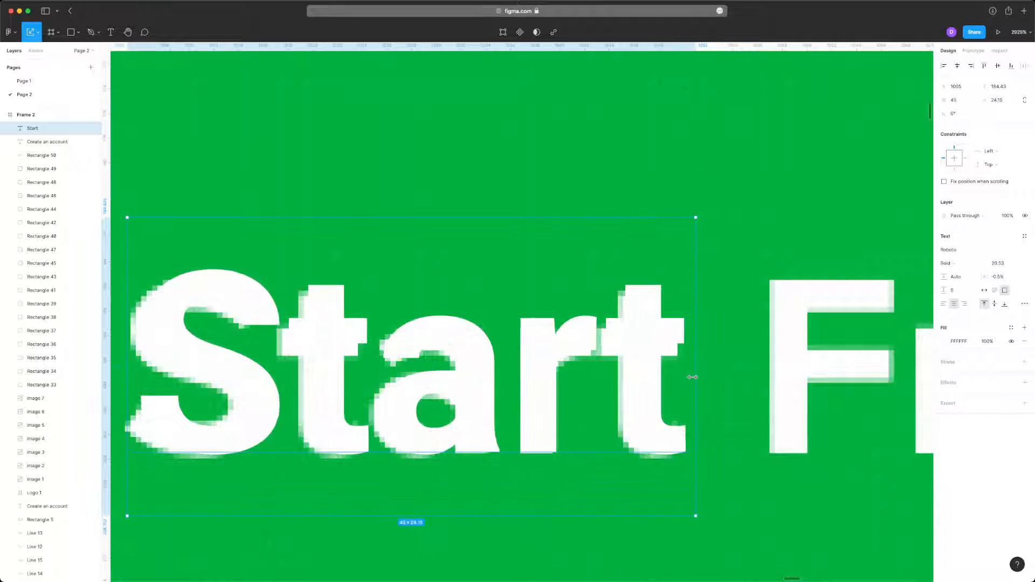
- Delete the Start comparison text from the Start Free Trial button
scroll(437, 294, "down", 5)
scroll(438, 294, "right", 2)
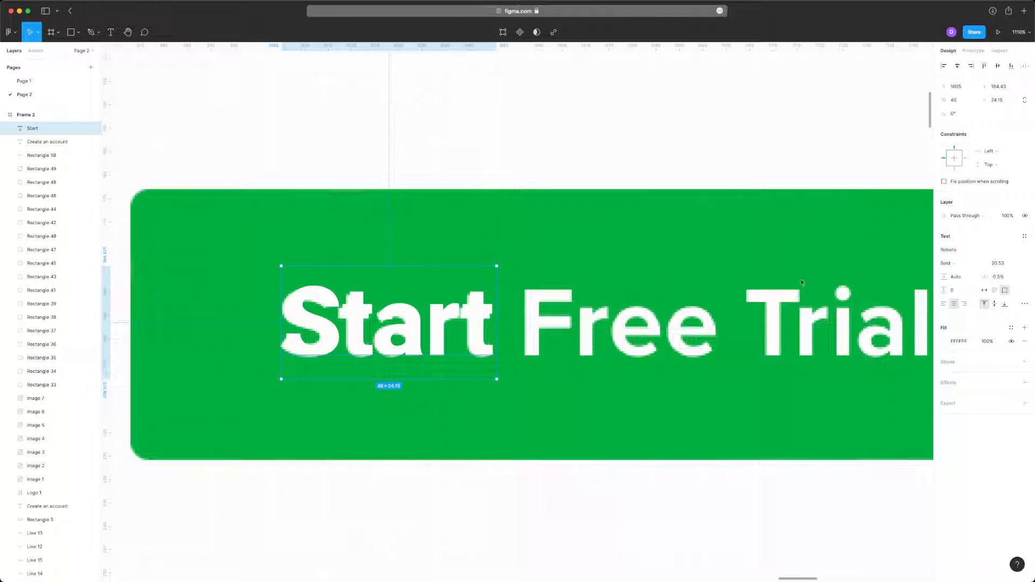
left_click(261, 231)
left_click(323, 299)
scroll(323, 300, "down", 5)
key("Delete")
- Set the green button's Create an account label to font size 20 and auto width
scroll(324, 303, "right", 5)
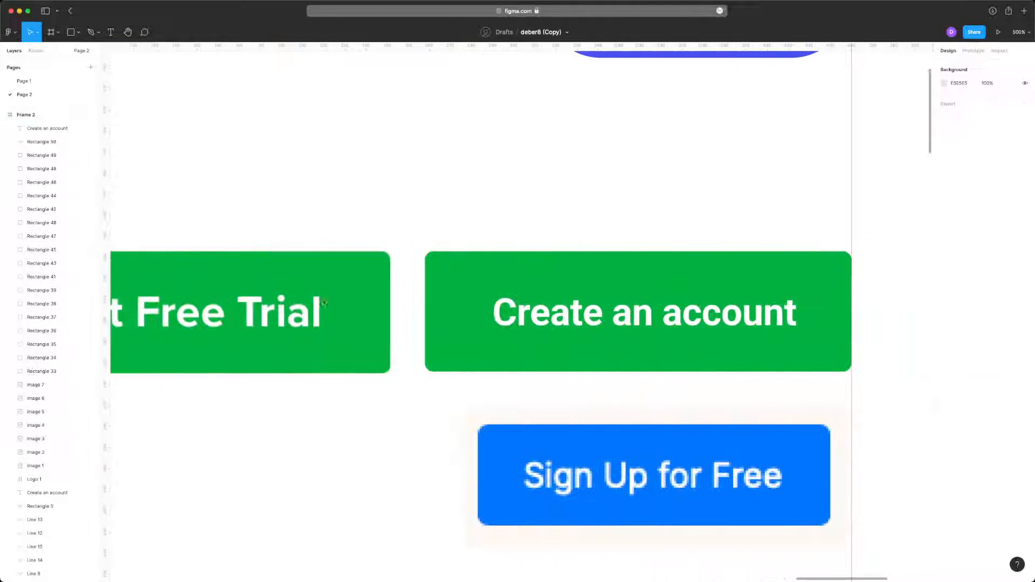
left_click(592, 312)
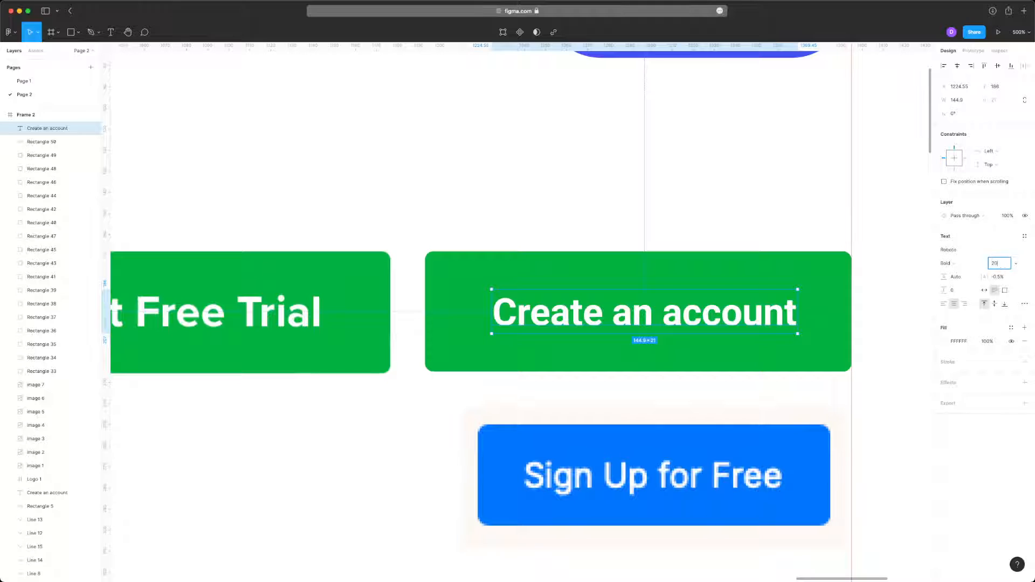
type("20")
key("Tab")
left_click(982, 291)
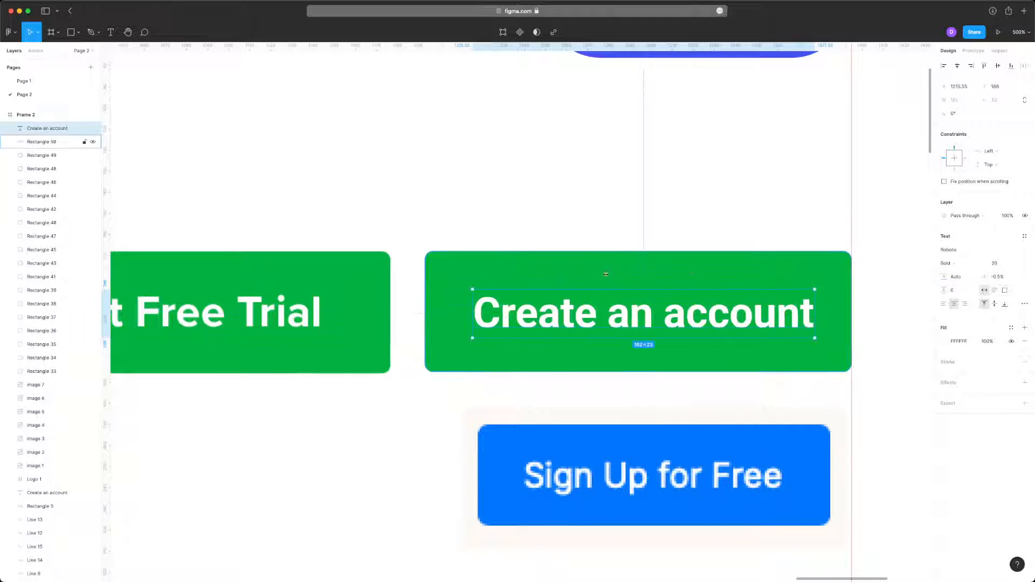
- Centre the Create an account label vertically and horizontally on the green rectangle
left_click(640, 276, "shift")
left_click(997, 65)
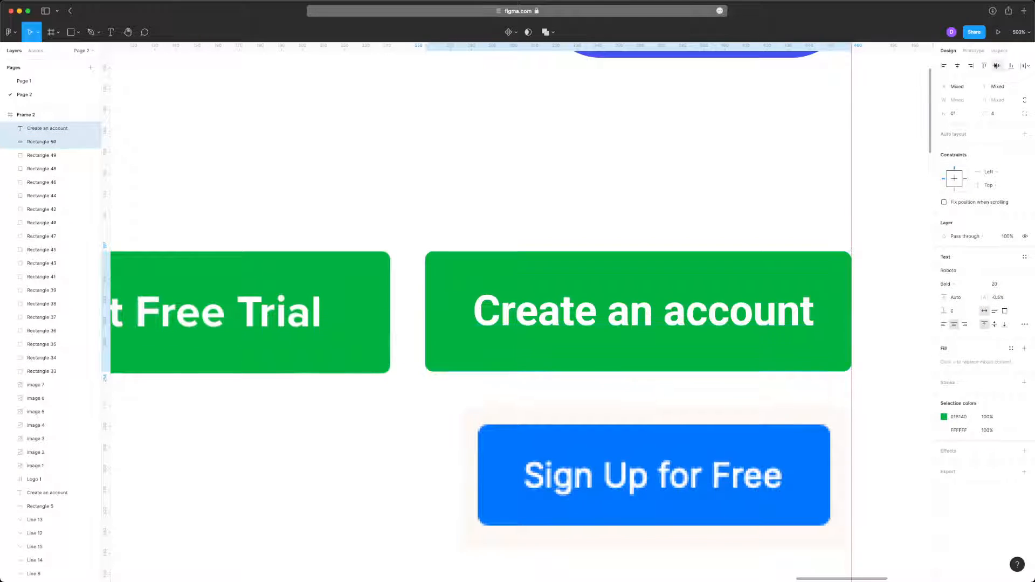
left_click(956, 66)
left_click(735, 165)
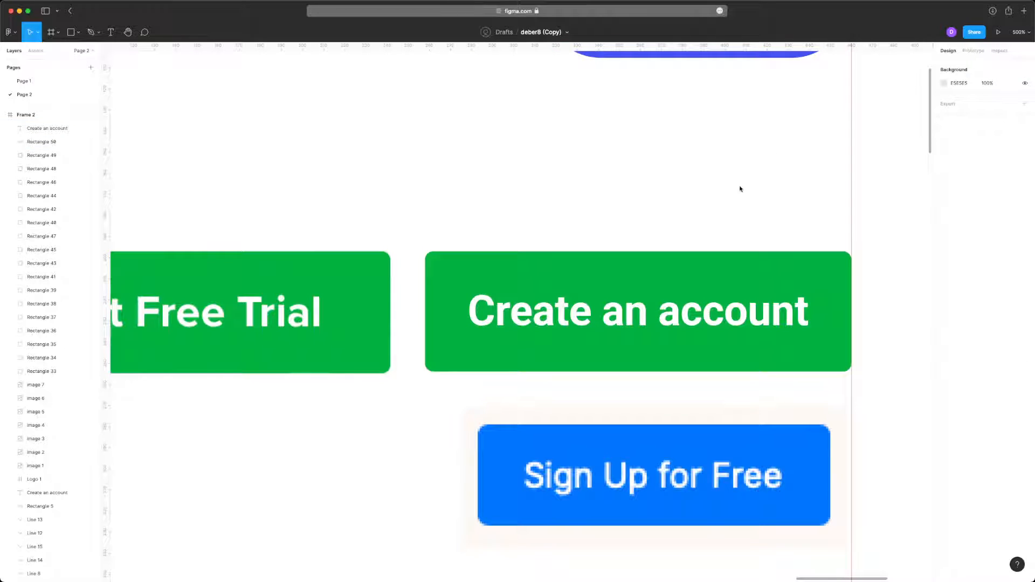
- Try placing the green button and its label over the blue Create an account button in the navigation bar
scroll(680, 259, "down", 10)
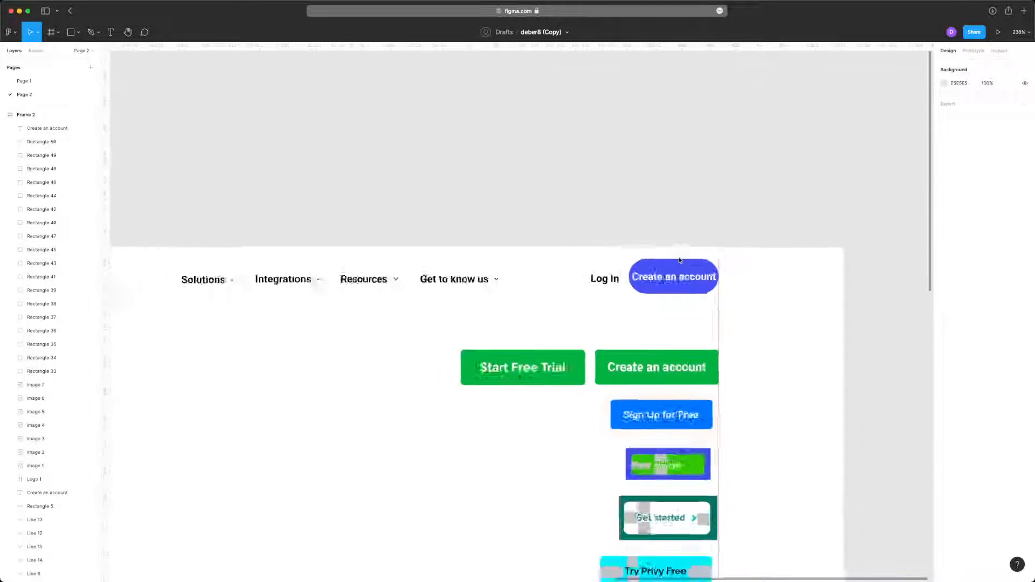
scroll(681, 263, "up", 5)
left_click(654, 319)
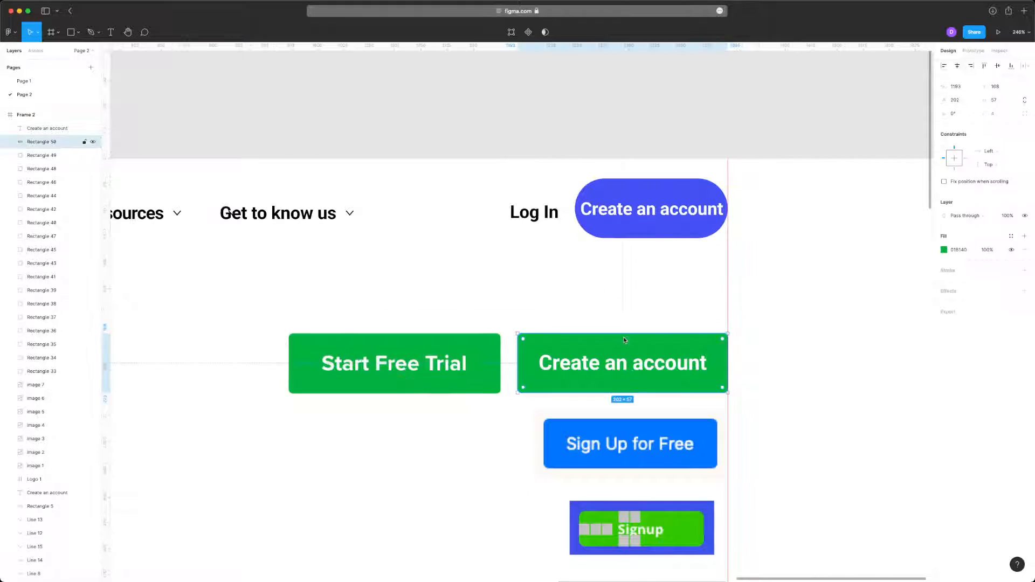
left_click(627, 362, "shift")
left_click_drag(585, 360, 584, 209)
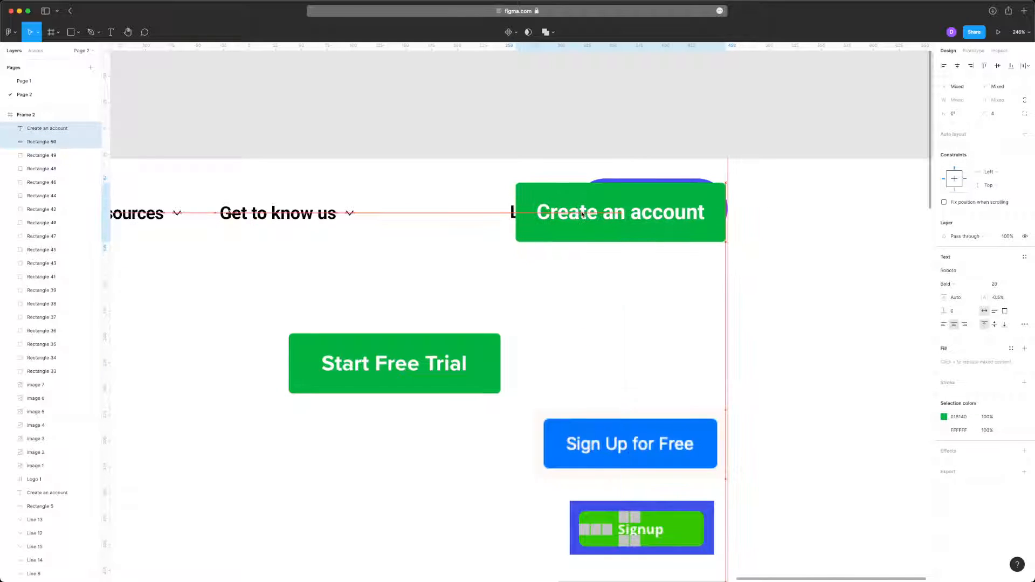
key("super+z")
- Duplicate the green Create an account button below Start Free Trial and delete the copy
scroll(651, 342, "down", 3)
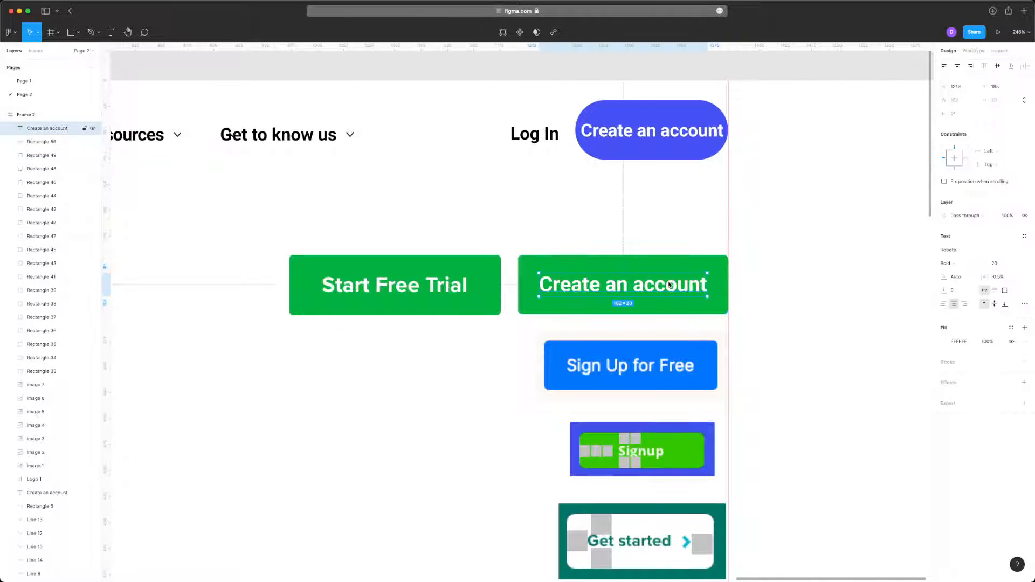
left_click_drag(595, 309, 380, 405)
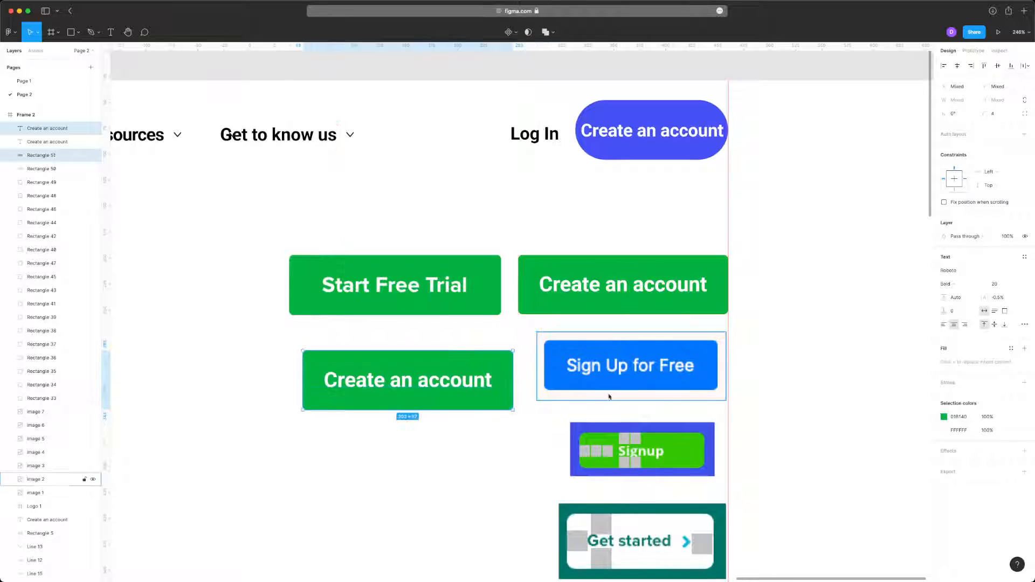
key("BackSpace")
- Duplicate the Create an account label onto the Sign Up for Free button, change it to "Sign" and lay it over the matching word
scroll(632, 367, "up", 5)
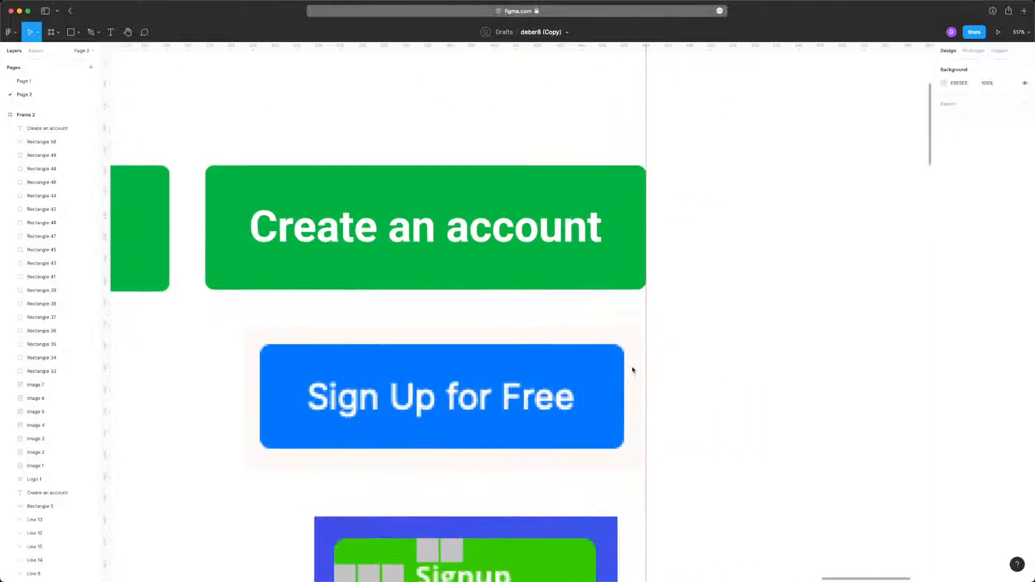
left_click(464, 241)
left_click_drag(464, 242, 509, 401)
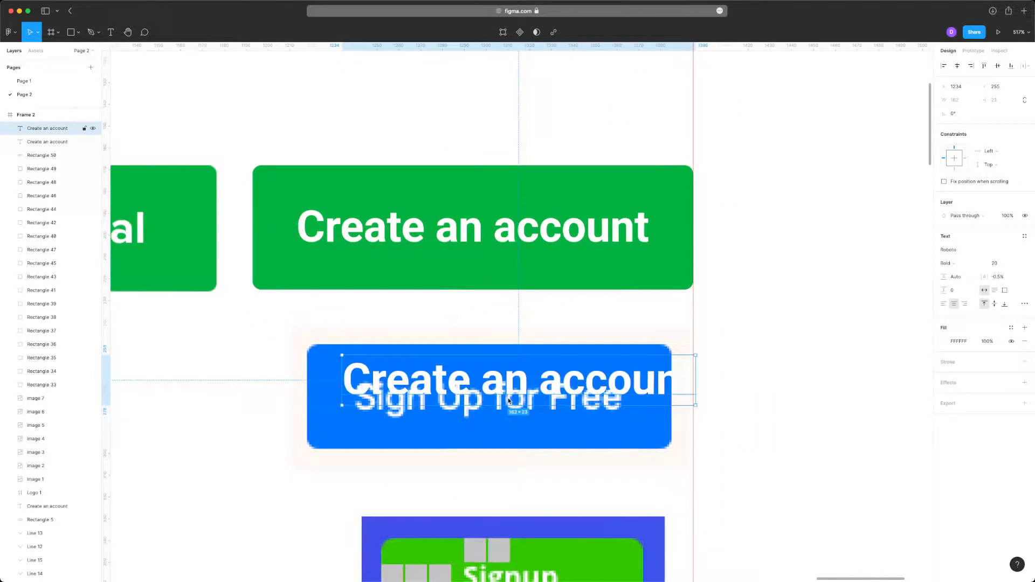
double_click(479, 398)
type("Sign")
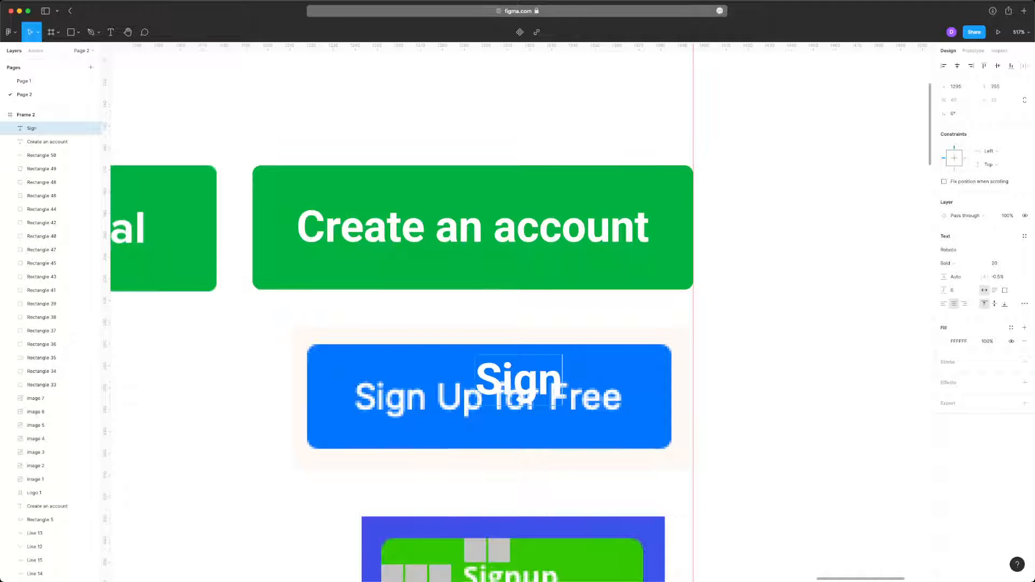
scroll(405, 393, "up", 5)
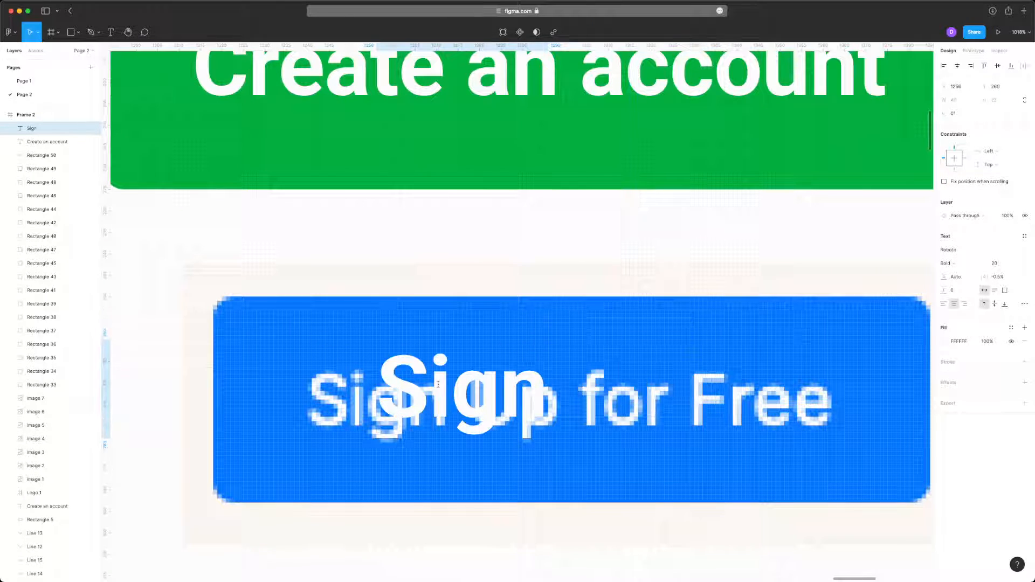
left_click_drag(438, 384, 347, 394)
scroll(378, 389, "up", 5)
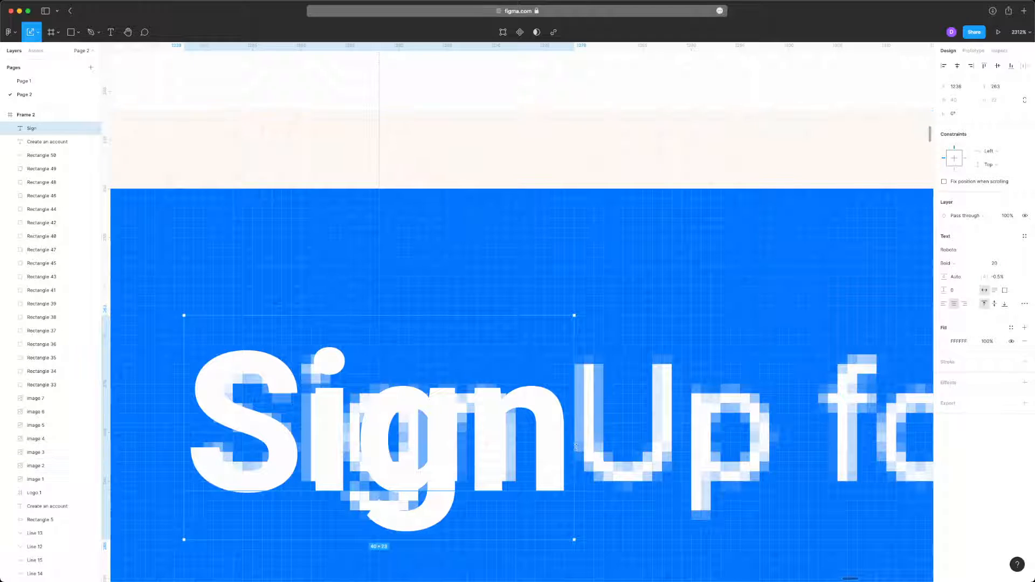
- Set the "Sign" text to Regular weight, scale it to size 17 and align it over the word in Sign Up for Free
key("Escape")
key("Escape")
left_click(536, 446)
left_click_drag(576, 467, 509, 464)
key("super+b")
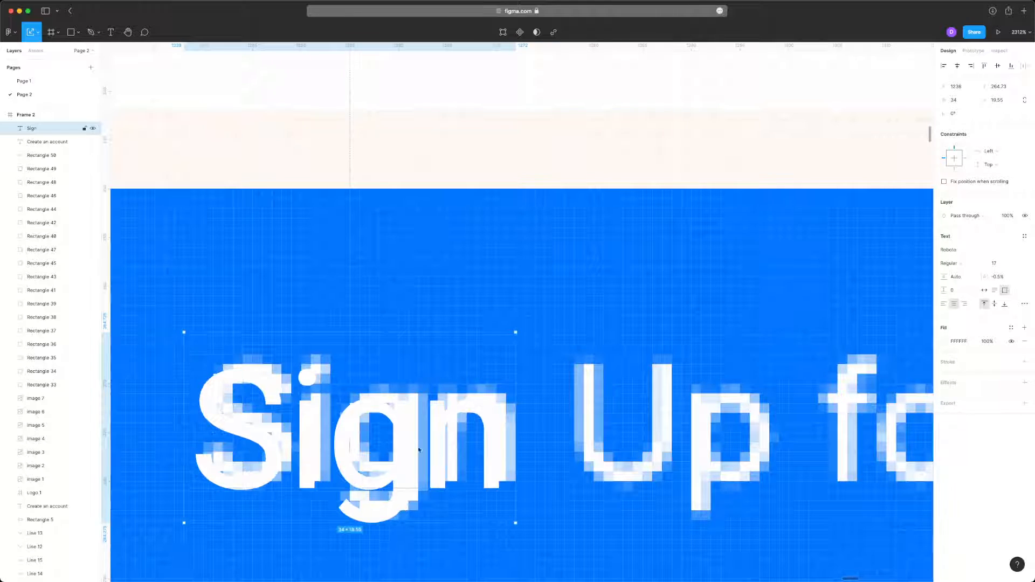
left_click_drag(411, 443, 416, 439)
scroll(470, 402, "down", 8)
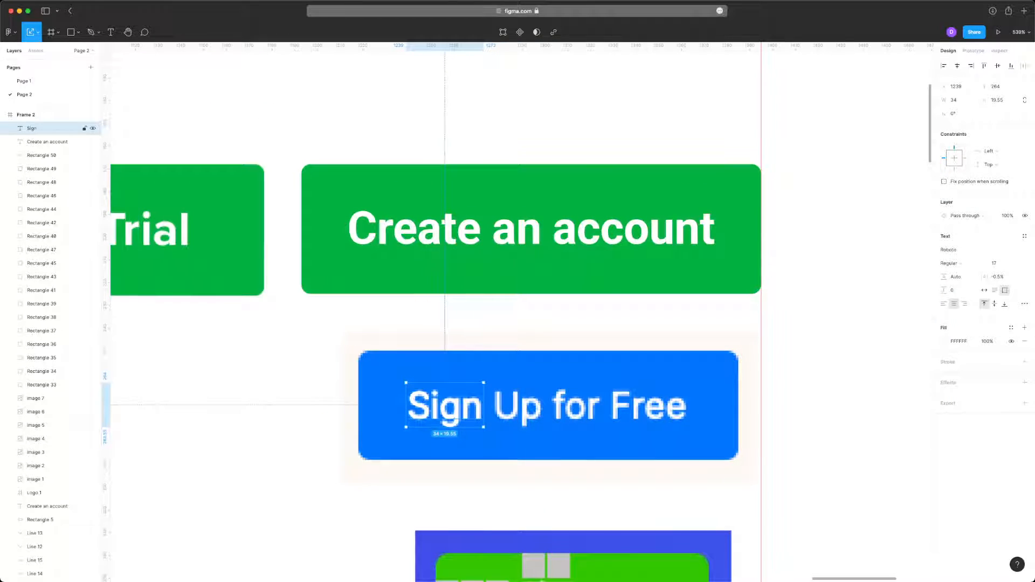
left_click(948, 263)
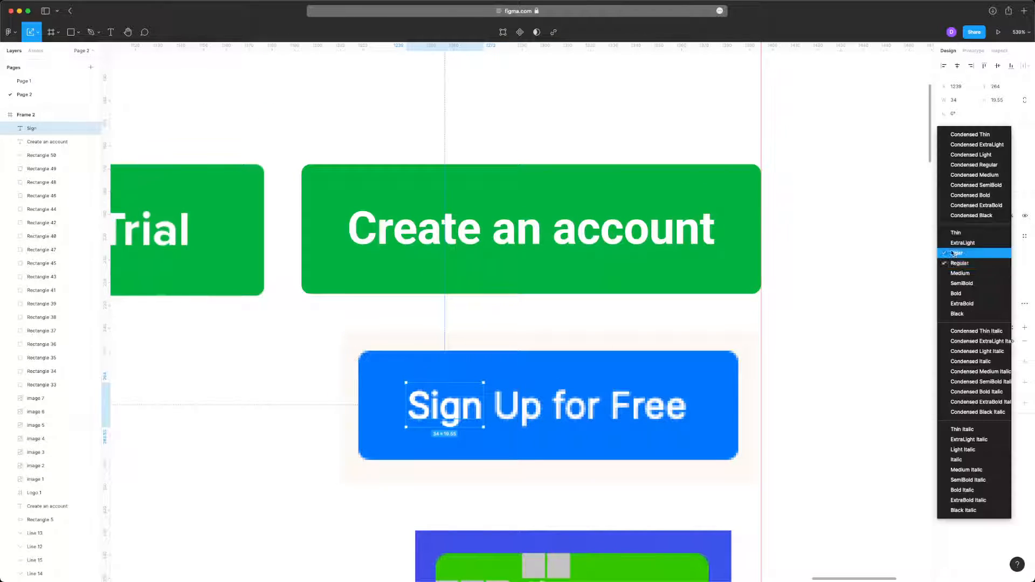
left_click(970, 263)
scroll(480, 427, "up", 3)
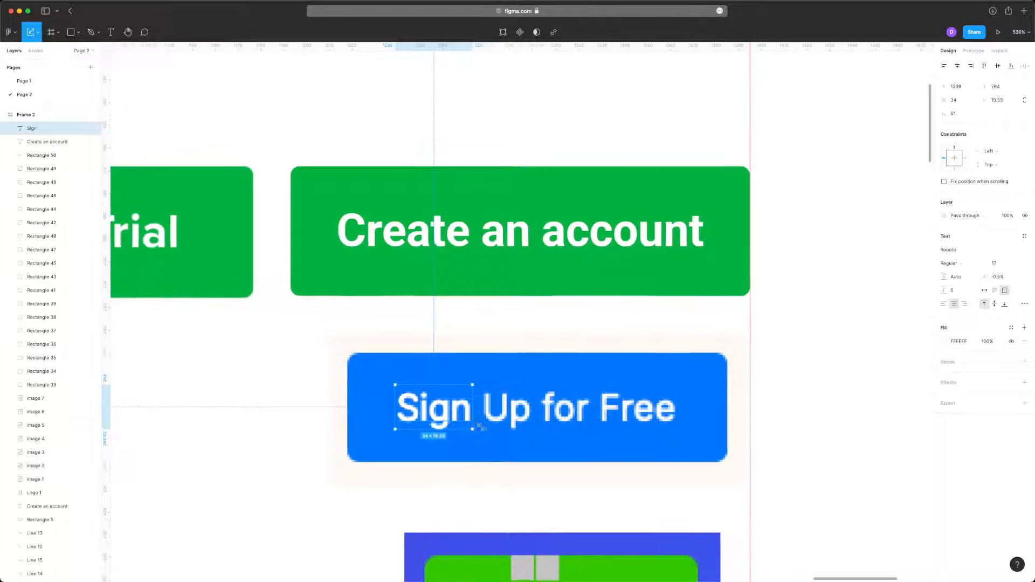
- Change the "Sign" text to "Create an account" with auto width and centre it on the Sign Up for Free button
double_click(406, 397)
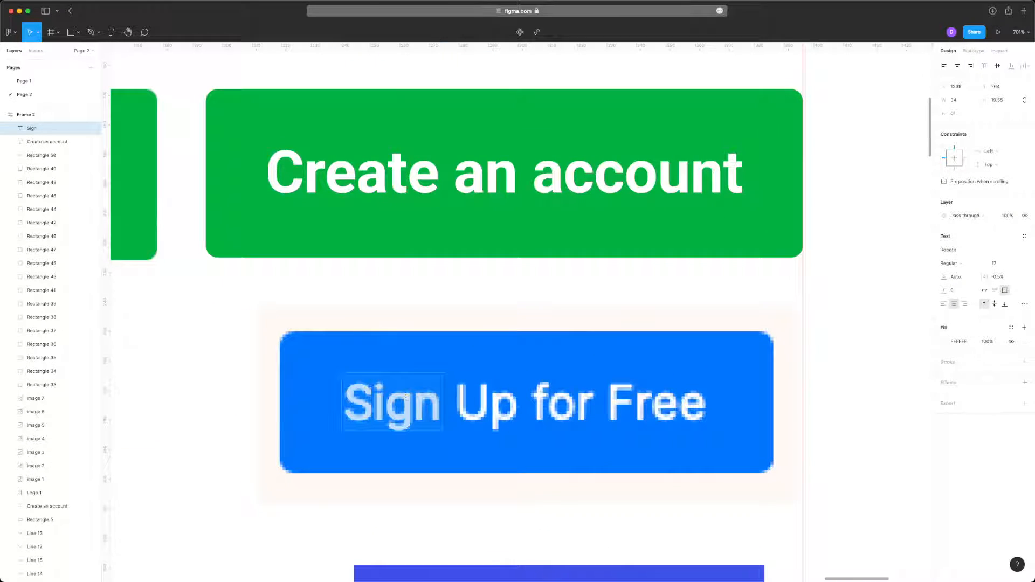
type("Create an acco")
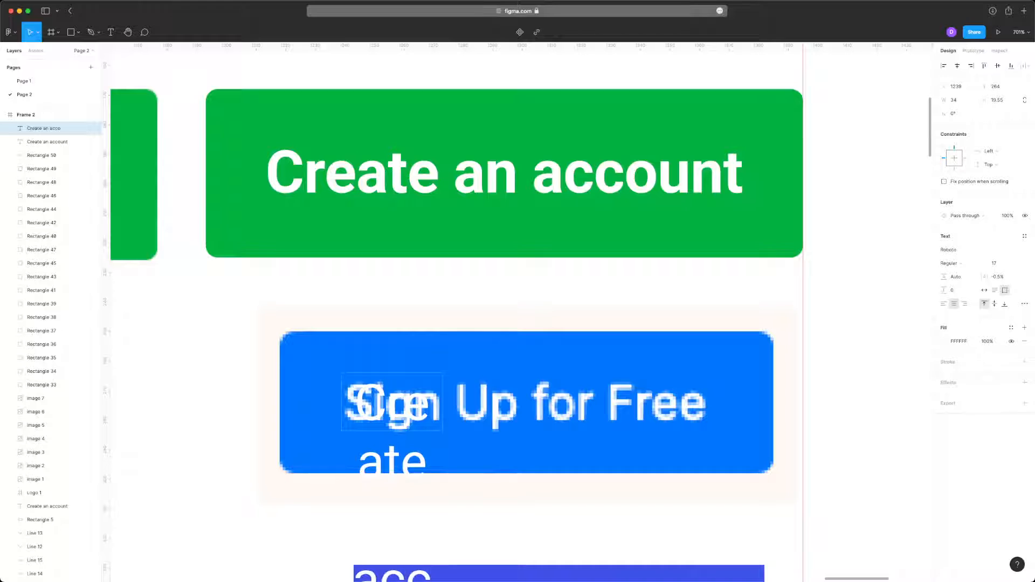
key("Escape")
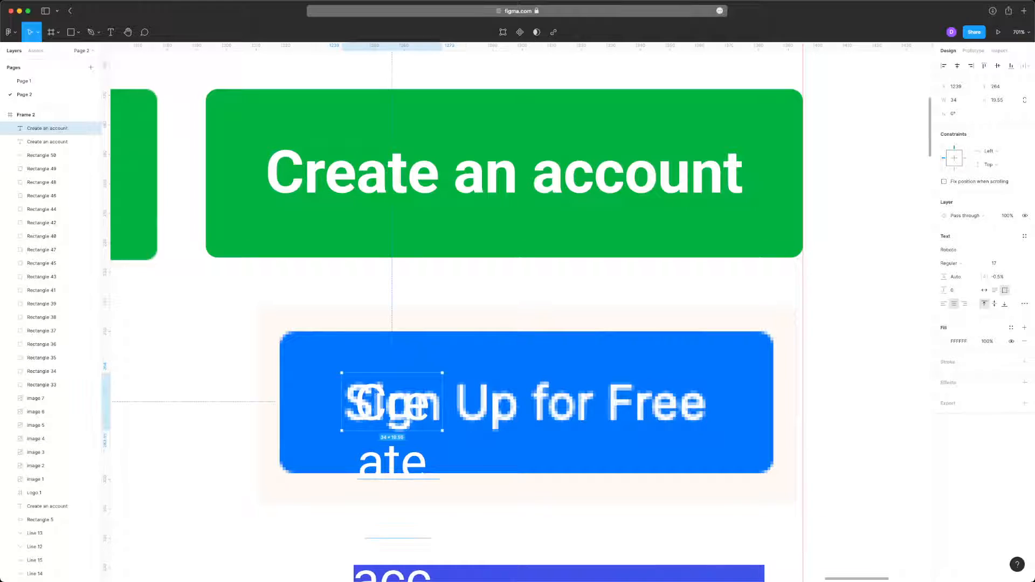
left_click(985, 290)
left_click_drag(391, 411, 524, 411)
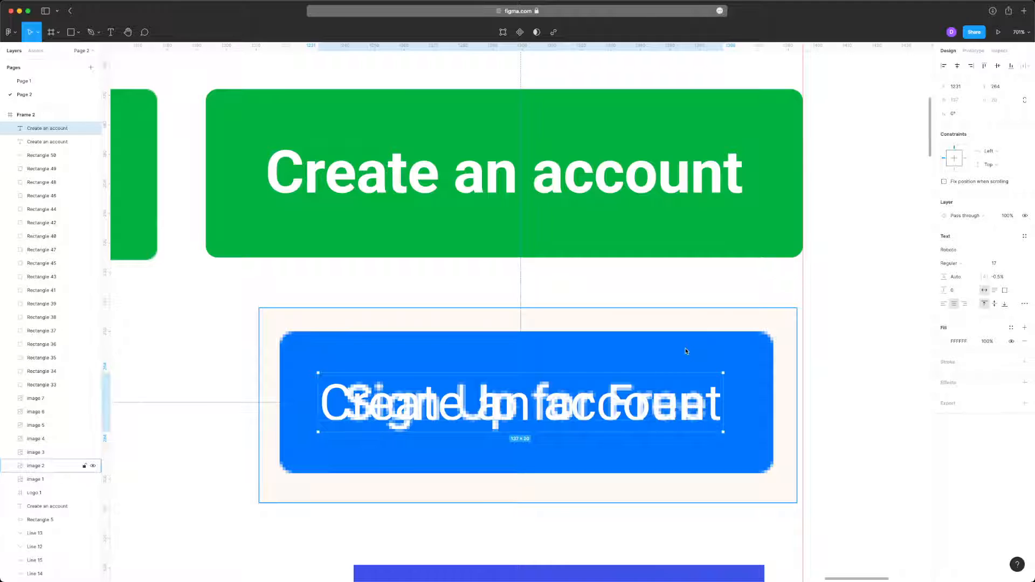
left_click(702, 346)
left_click(643, 282)
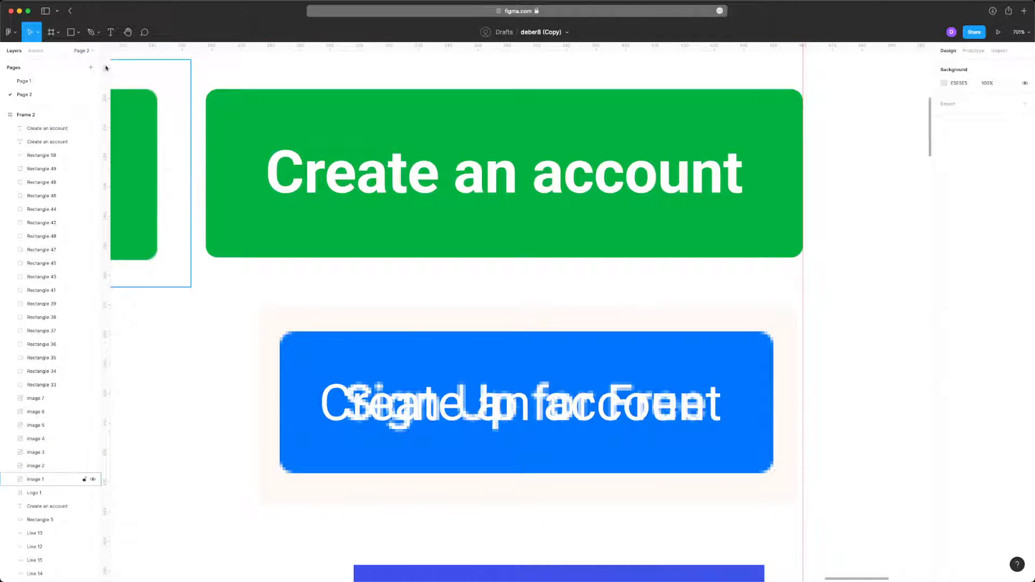
- Draw a rectangle about 168 × 48 over the Sign Up for Free button and fill it with that button's sampled blue, 0075FF
left_click_drag(278, 329, 772, 474)
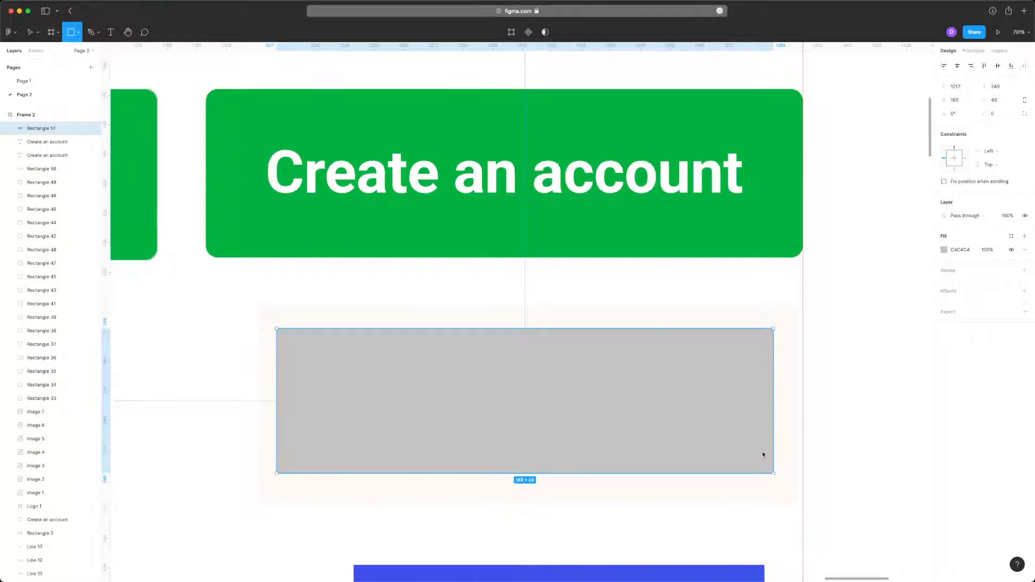
left_click_drag(623, 329, 485, 386)
key("i")
left_click(703, 372)
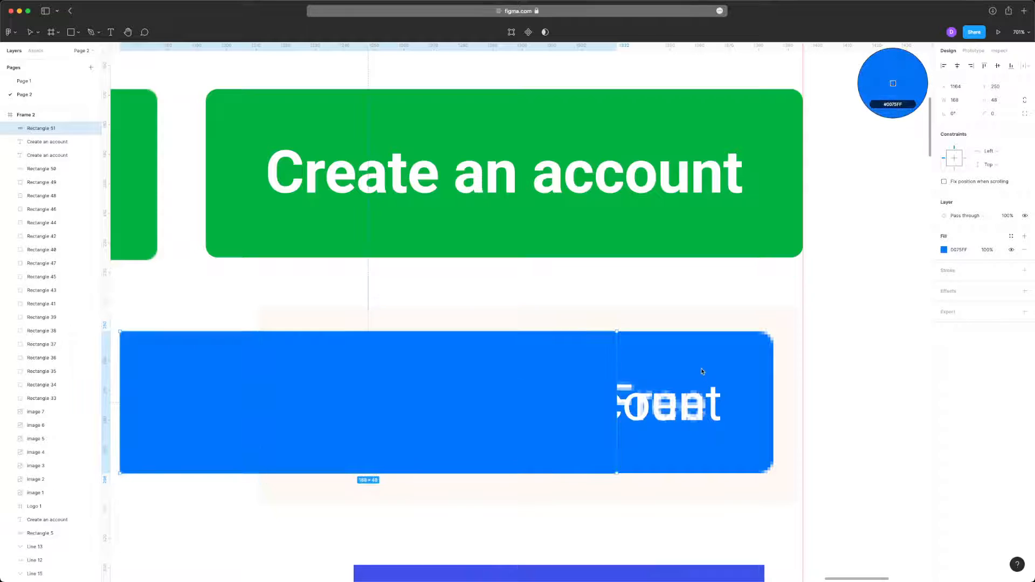
- Round the blue rectangle's corners to a radius of 3, comparing them with the Sign Up for Free button's corners
scroll(599, 335, "up", 5)
scroll(596, 330, "right", 5)
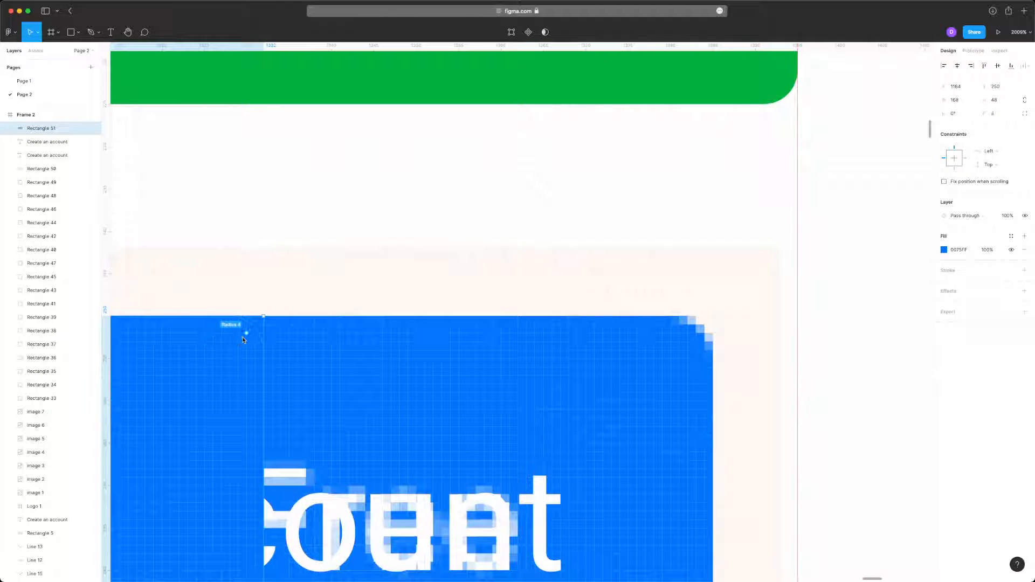
left_click_drag(239, 345, 239, 345)
scroll(432, 328, "down", 5)
scroll(432, 329, "left", 4)
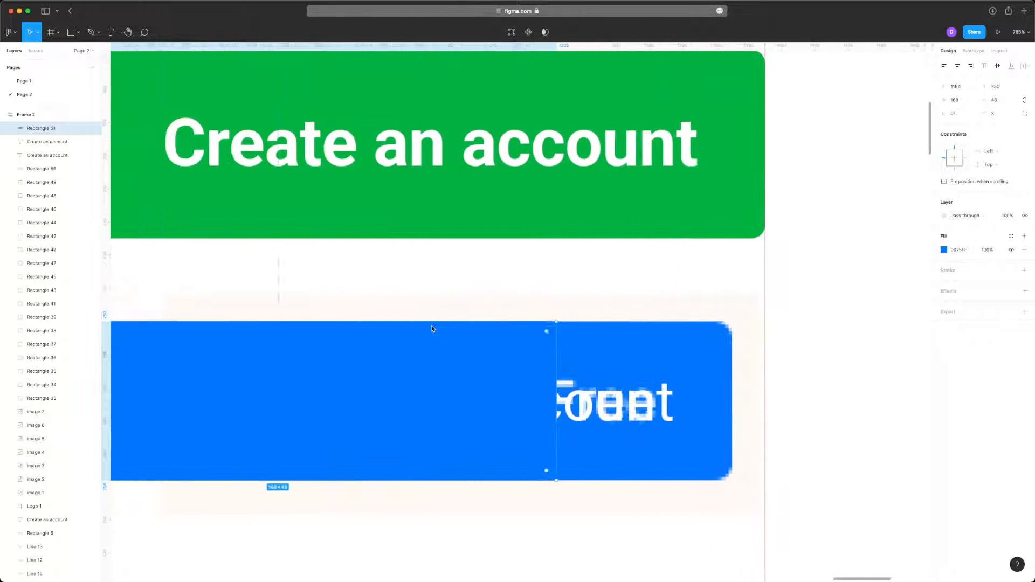
- Place the blue rectangle behind the Create an account label and move both beside the Sign Up for Free reference, below Start Free Trial
scroll(432, 329, "down", 2)
left_click_drag(395, 370, 526, 374)
key("super+bracketleft")
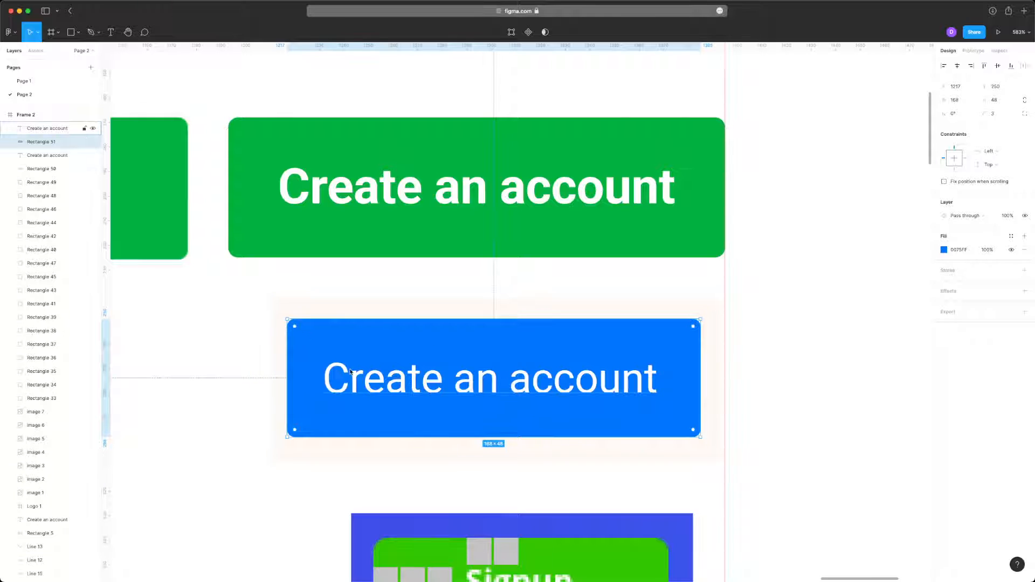
left_click(350, 371, "shift")
left_click_drag(408, 365, 1, 380)
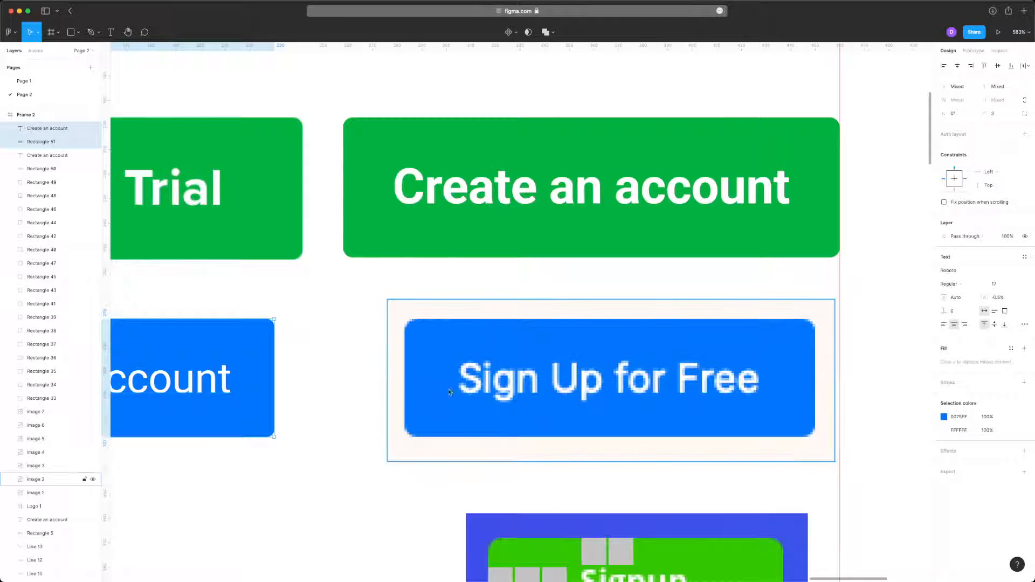
- Try laying the regular-weight Create an account label over the Sign Up for Free text for comparison
left_click(151, 384)
left_click_drag(151, 384, 690, 392)
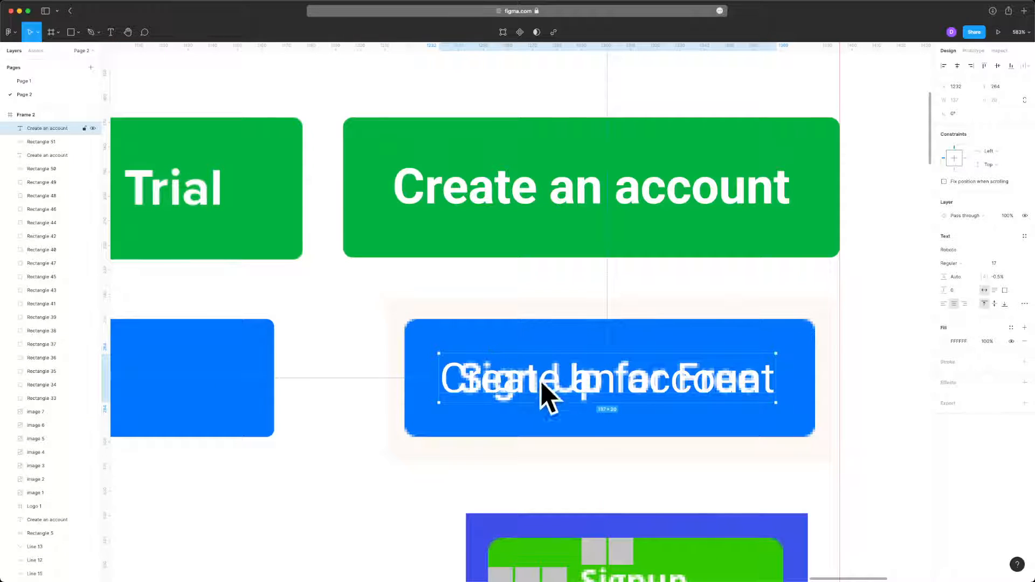
key("super+z")
scroll(420, 328, "left", 4)
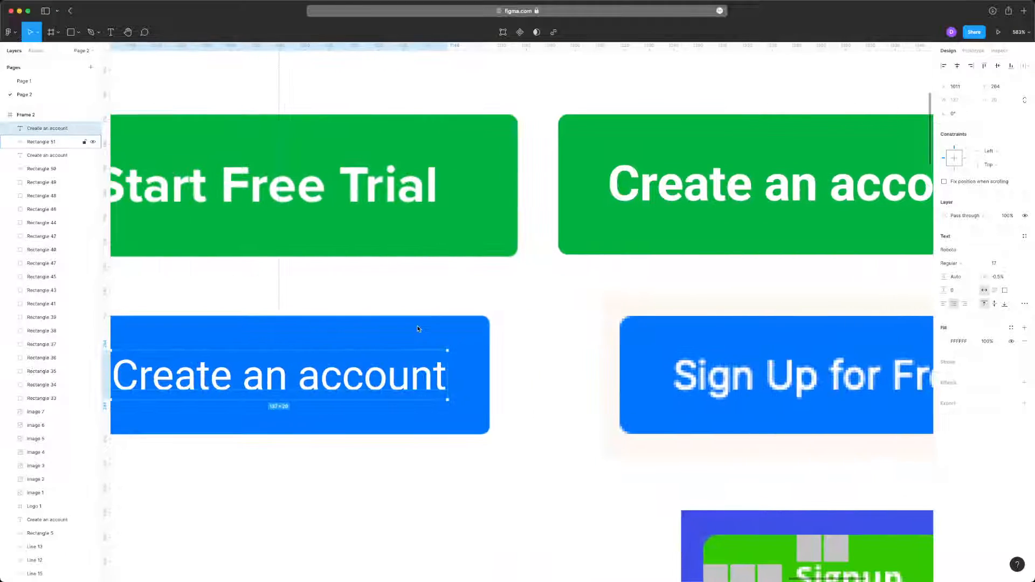
- Widen the blue rectangle evenly on both sides to 178 and group it with its Create an account label
left_click(420, 328)
scroll(421, 329, "left", 1)
scroll(421, 329, "down", 3)
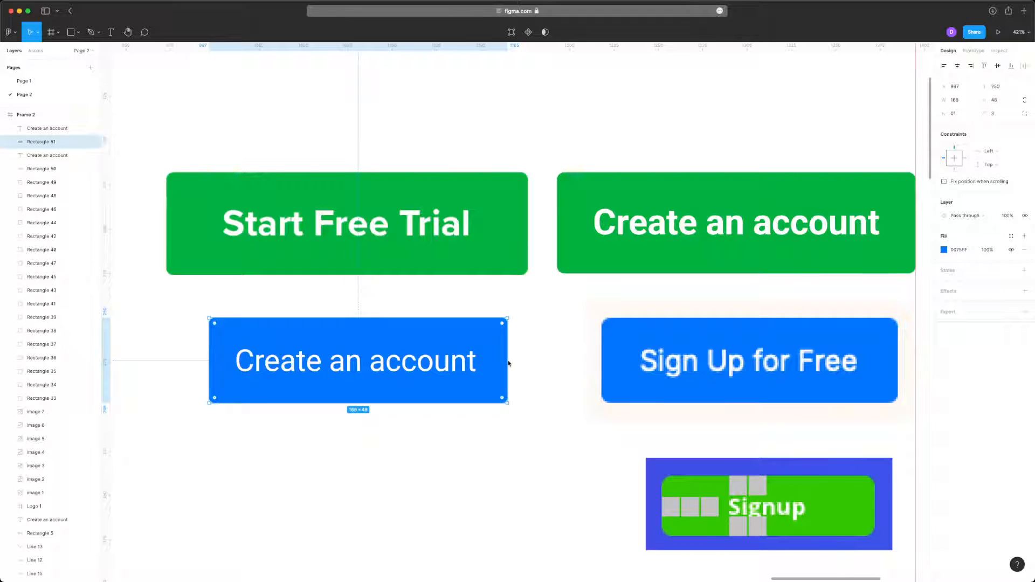
left_click_drag(509, 364, 517, 364)
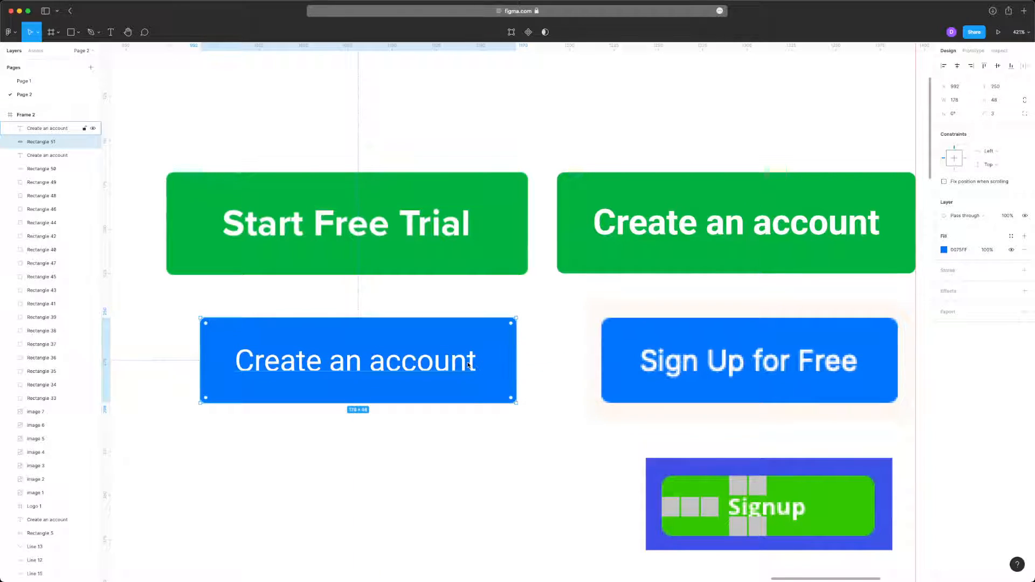
key("super+g")
- Replace the Sign Up for Free reference with the blue button group, aligned to the green button's outer edge, and delete the Start Free Trial reference
left_click(590, 356)
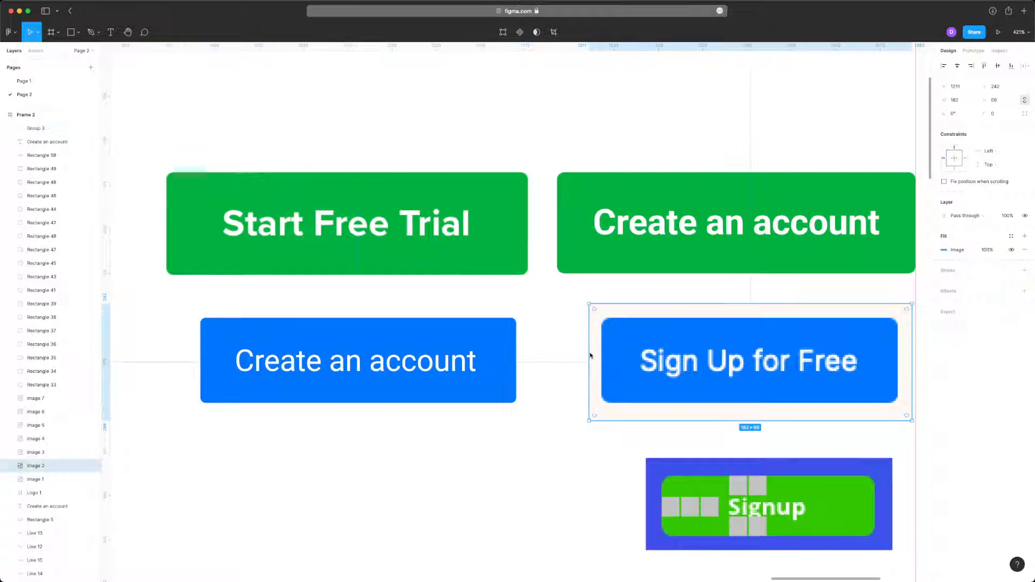
key("Delete")
left_click_drag(414, 391, 809, 393)
left_click(425, 226)
key("Delete")
- Delete the seven grey spacing squares on the Signup reference button
scroll(426, 227, "down", 5)
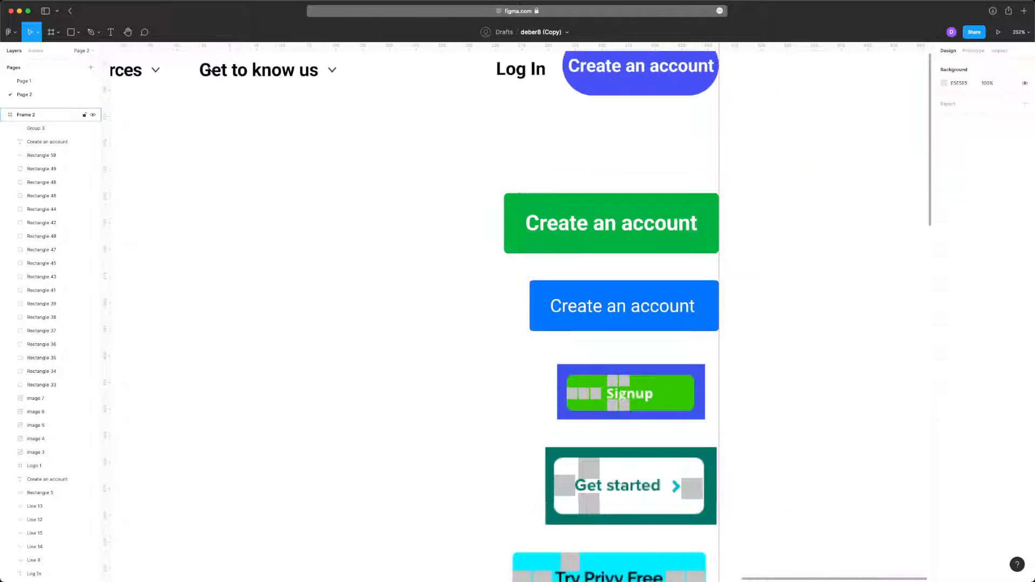
scroll(491, 272, "right", 4)
scroll(491, 271, "down", 3)
scroll(491, 271, "up", 5)
scroll(424, 248, "up", 5)
left_click(394, 279)
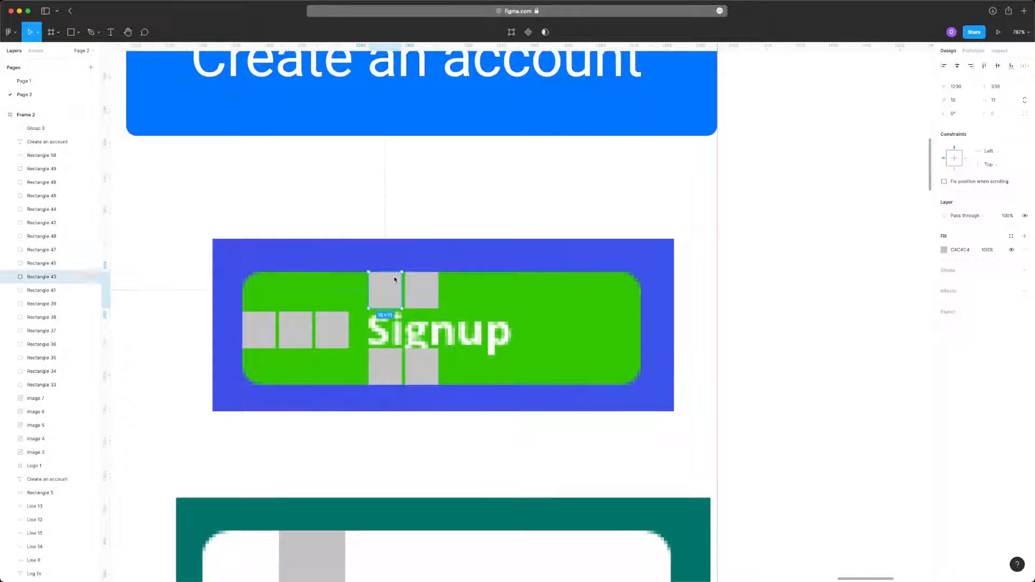
left_click(421, 289, "shift")
left_click(270, 339, "shift")
left_click(300, 340, "shift")
left_click(332, 340, "shift")
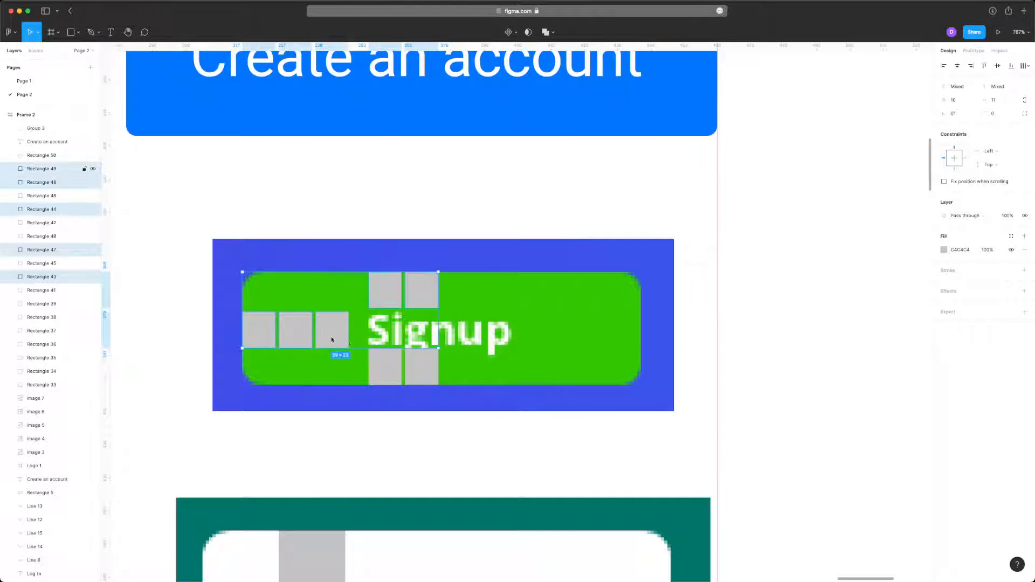
left_click(385, 367, "shift")
left_click(421, 367, "shift")
key("Delete")
- Paste a copy of the blue button's Create an account label onto the Signup reference button
scroll(326, 174, "up", 3)
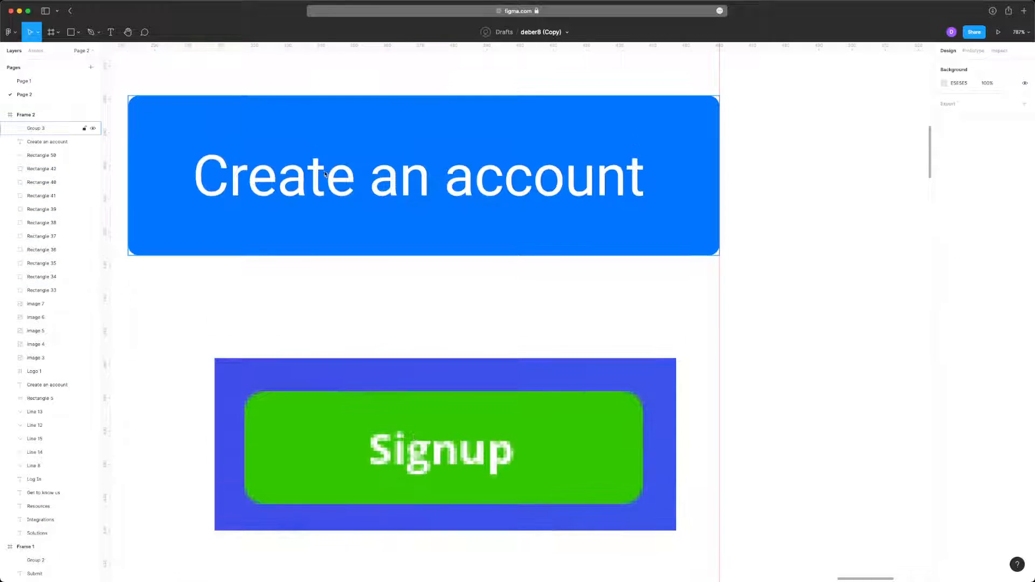
double_click(325, 174)
left_click_drag(325, 174, 348, 377, "alt")
key("Delete")
left_click(447, 450)
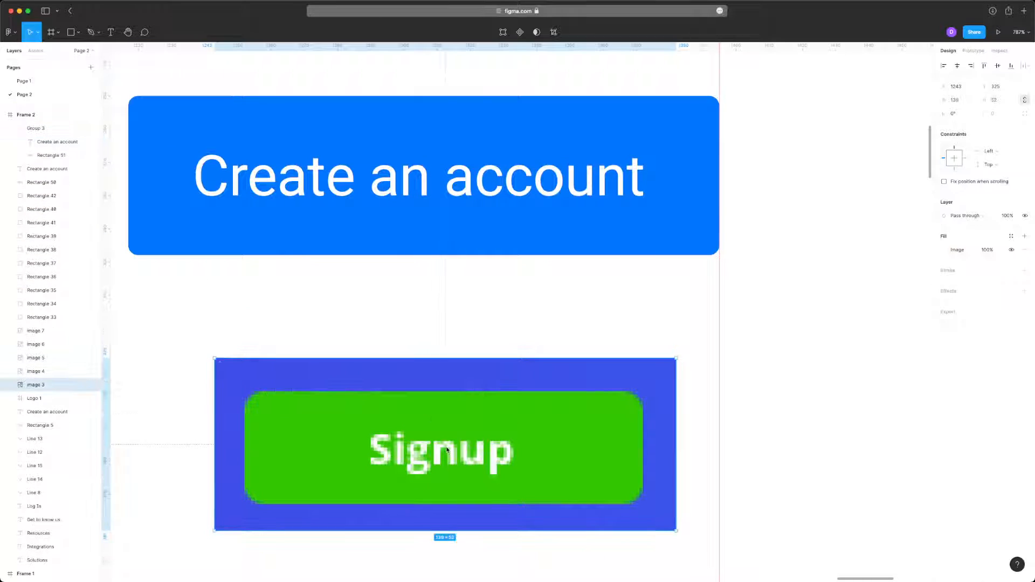
type("Create an account")
left_click_drag(470, 314, 413, 457)
- Change the pasted label's text to "Signup" and position it over the matching word on the reference button
double_click(413, 457)
type("S")
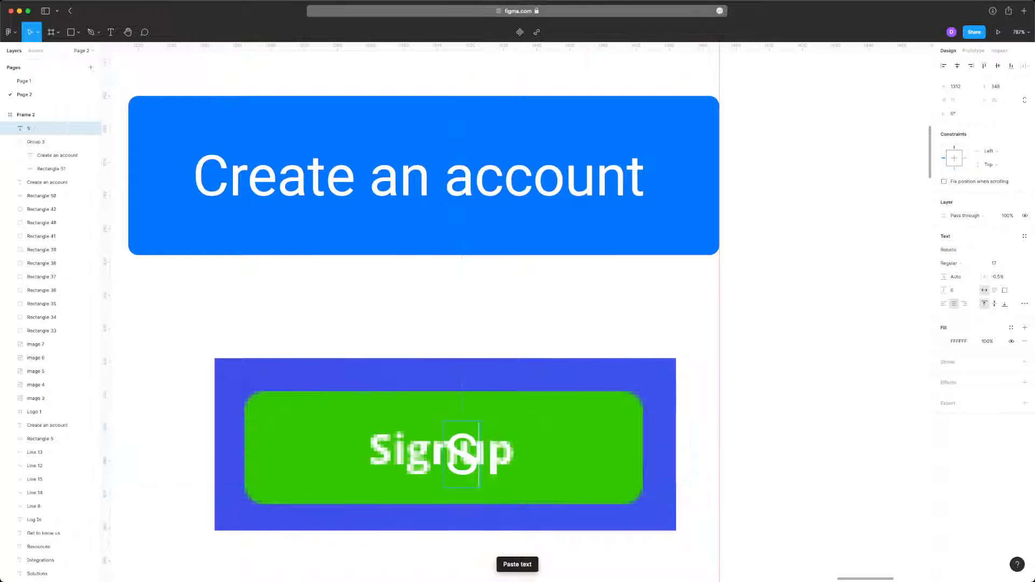
type("ign up")
key("Escape")
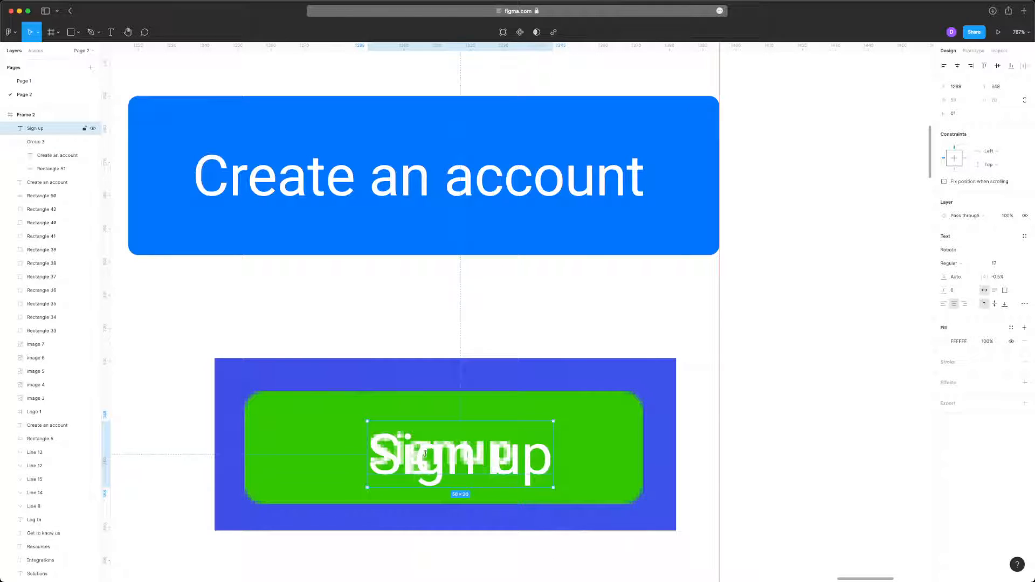
left_click_drag(426, 454, 443, 467)
key("BackSpace")
key("Escape")
key("Escape")
left_click(448, 441)
scroll(447, 440, "up", 5)
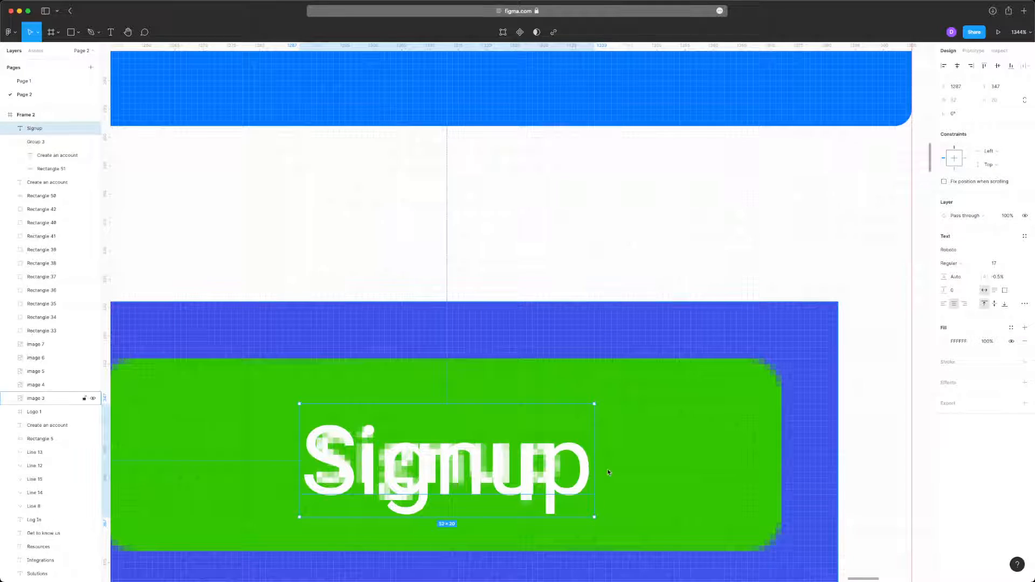
- Make the Signup label bold and scale it to a font size of about 14.1 so it matches the reference word
key("super+b")
left_click_drag(601, 469, 562, 473)
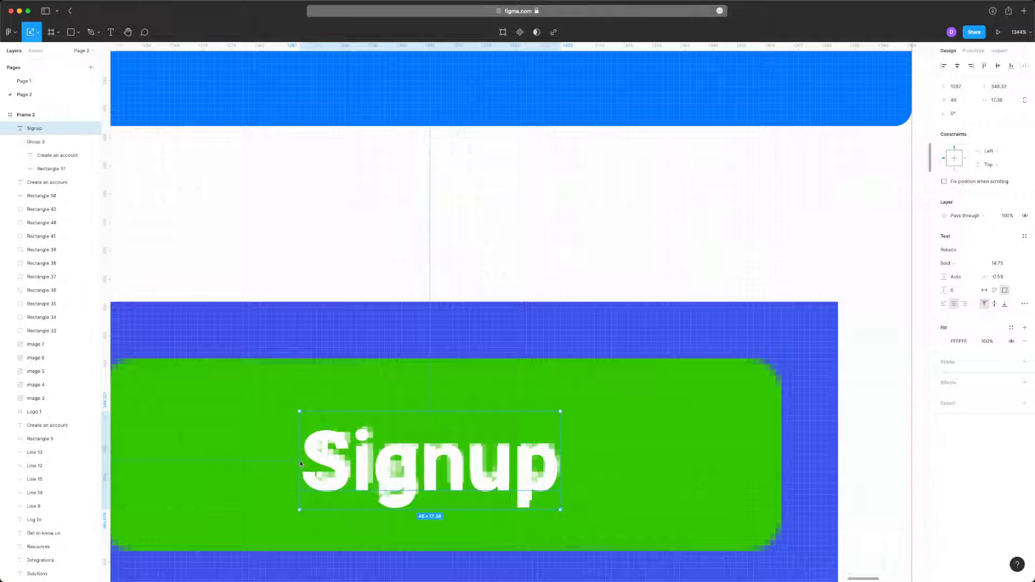
left_click_drag(301, 464, 311, 464)
scroll(548, 451, "down", 5)
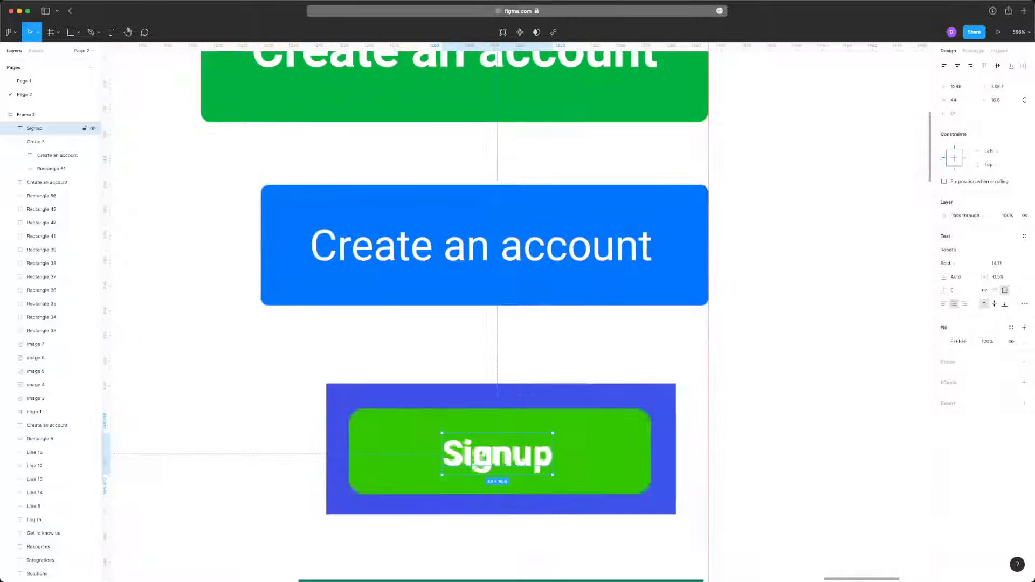
- Draw a rectangle about 120 × 34 over the green Signup button and shift it sideways to expose the button's end
left_click(585, 453)
scroll(586, 450, "down", 3)
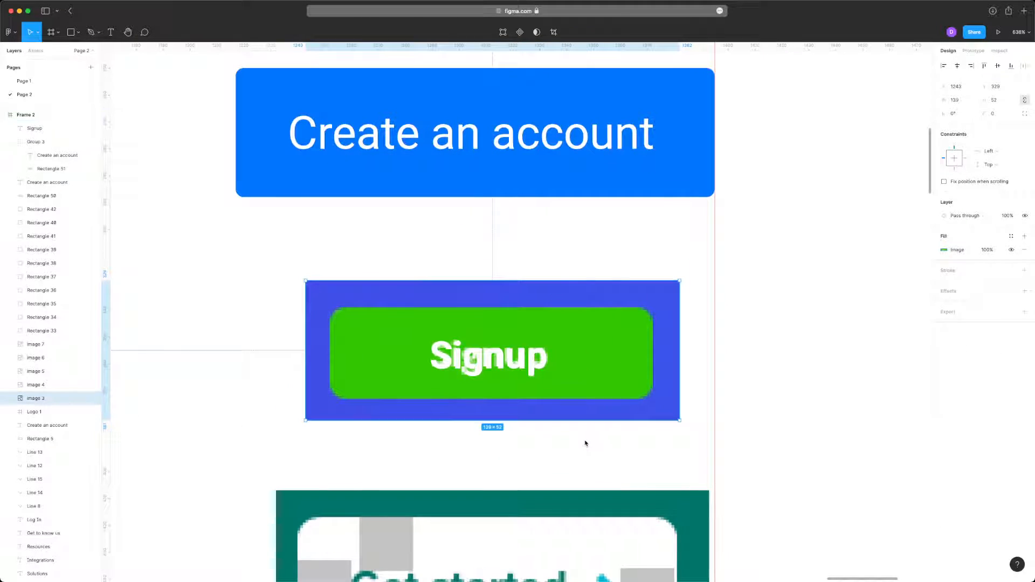
mouse_move(329, 308)
left_mouse_down()
mouse_move(510, 369)
mouse_move(653, 402)
left_mouse_up()
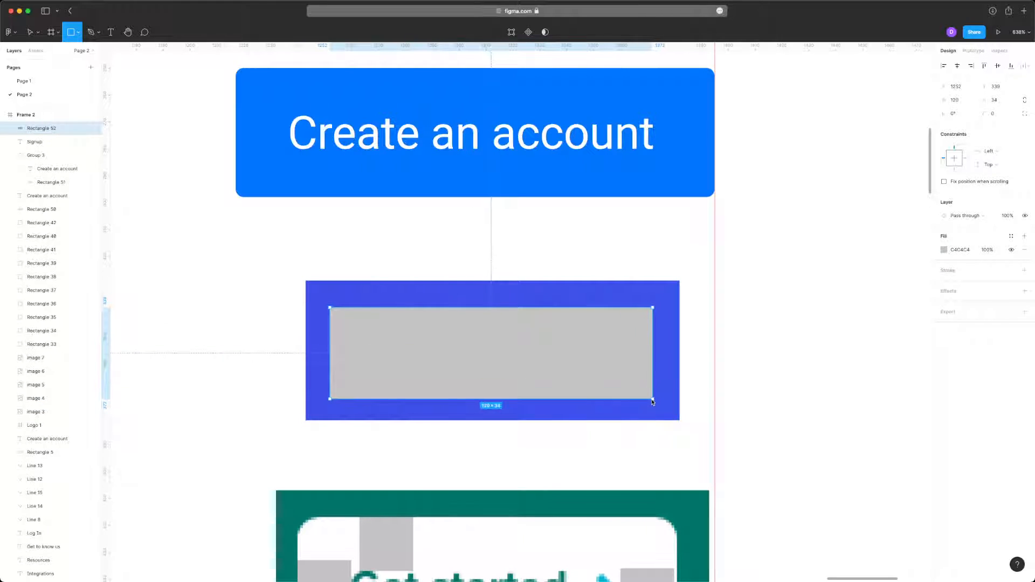
left_click_drag(630, 349, 578, 349)
- Fill the new rectangle with the Signup button's sampled green and move it back over the reference button
scroll(646, 327, "up", 6)
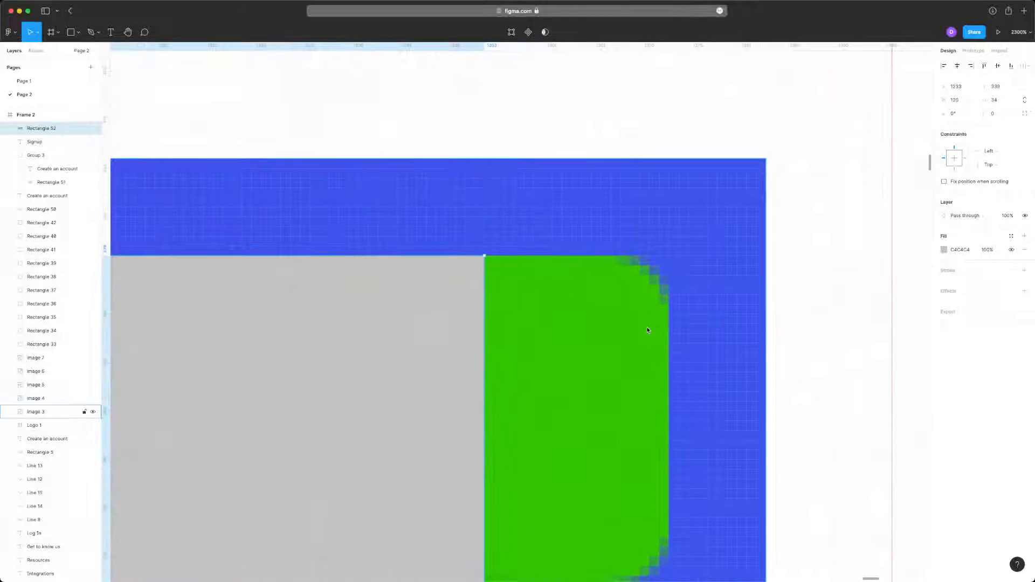
key("i")
left_click(556, 362)
scroll(556, 362, "down", 5)
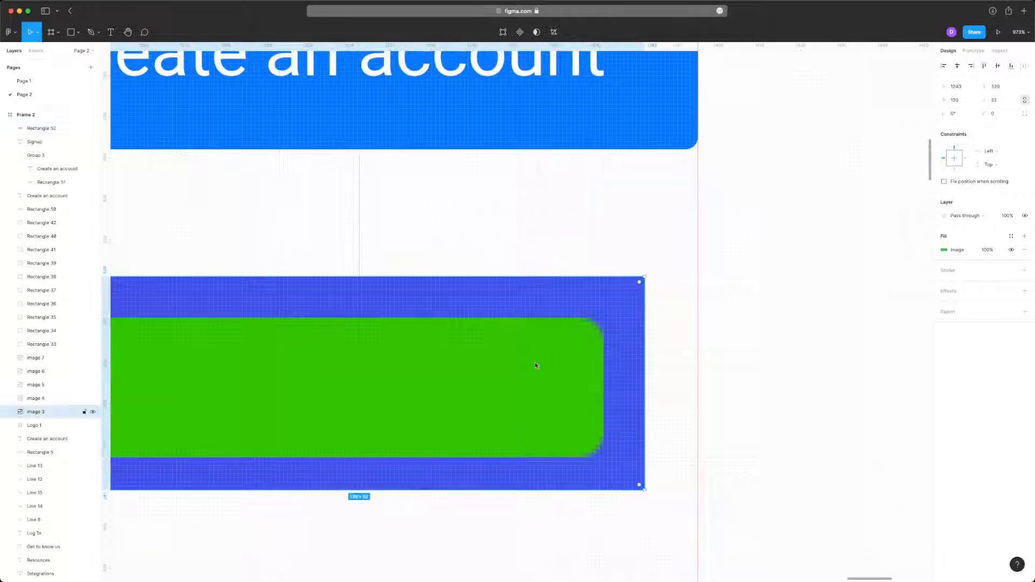
left_click_drag(479, 366, 557, 358)
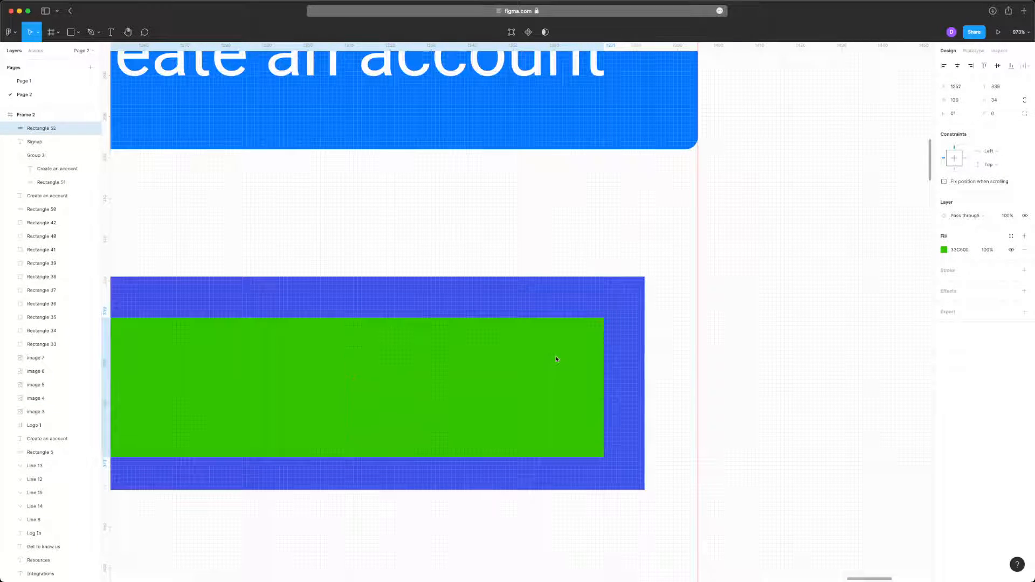
- Round the corners of the green rectangle to match the reference button and send it behind the Signup label
scroll(612, 313, "up", 5)
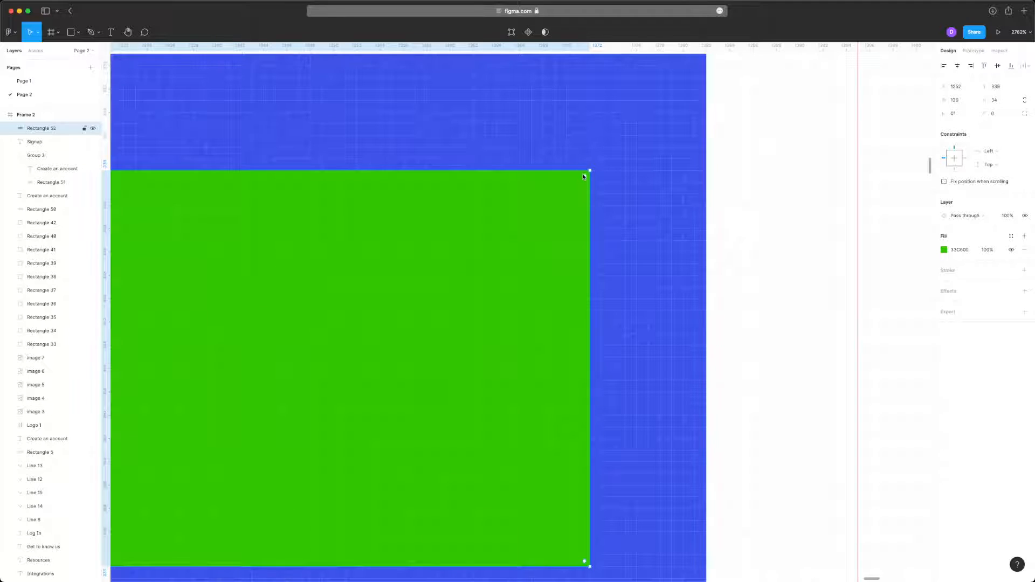
left_click_drag(585, 176, 538, 256)
scroll(668, 267, "down", 5)
left_click(770, 280)
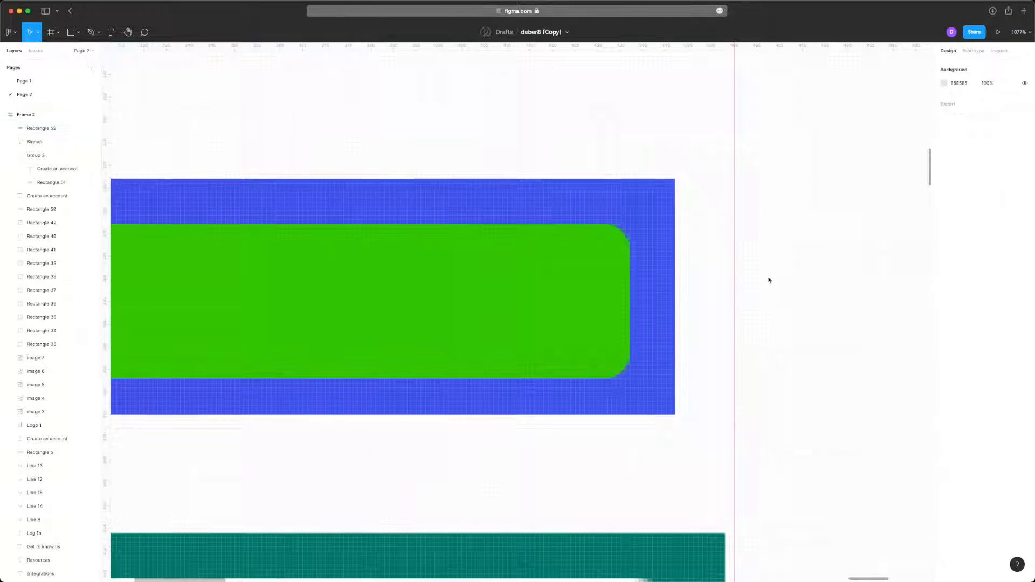
scroll(723, 253, "down", 5)
left_click(613, 276)
key("super+bracketleft")
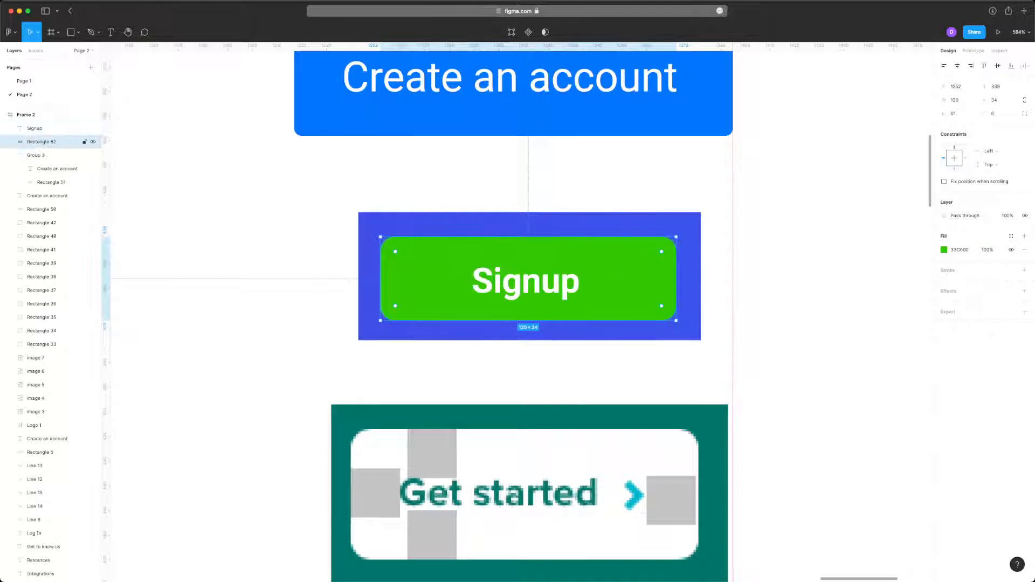
- Delete the reference Signup image, then group the label with its green rectangle and align the group's edge to the vertical guide
left_click(558, 281)
scroll(559, 281, "up", 3)
scroll(599, 229, "down", 3)
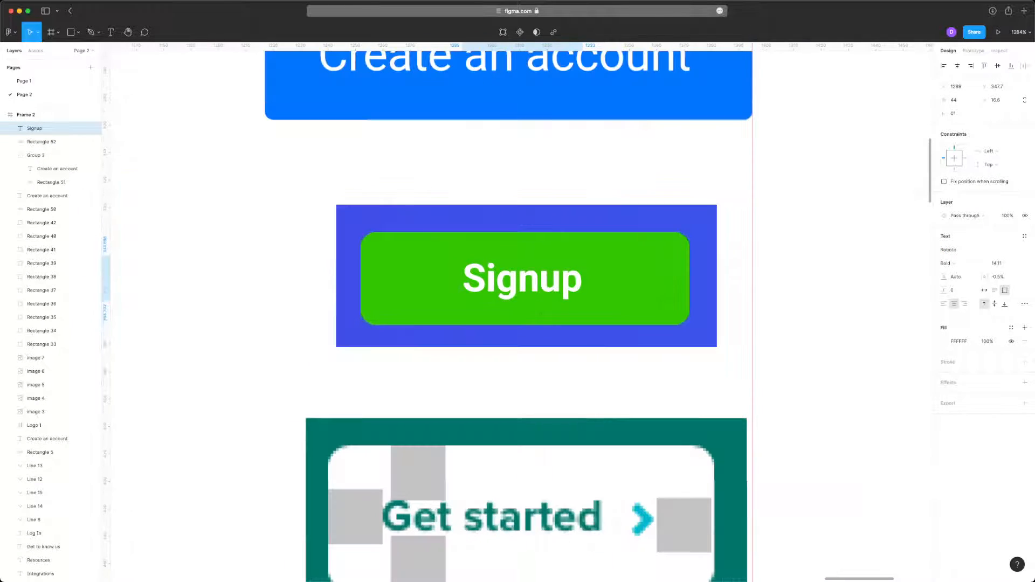
left_click(599, 229)
key("Delete")
left_click_drag(736, 196, 535, 300)
key("super+g")
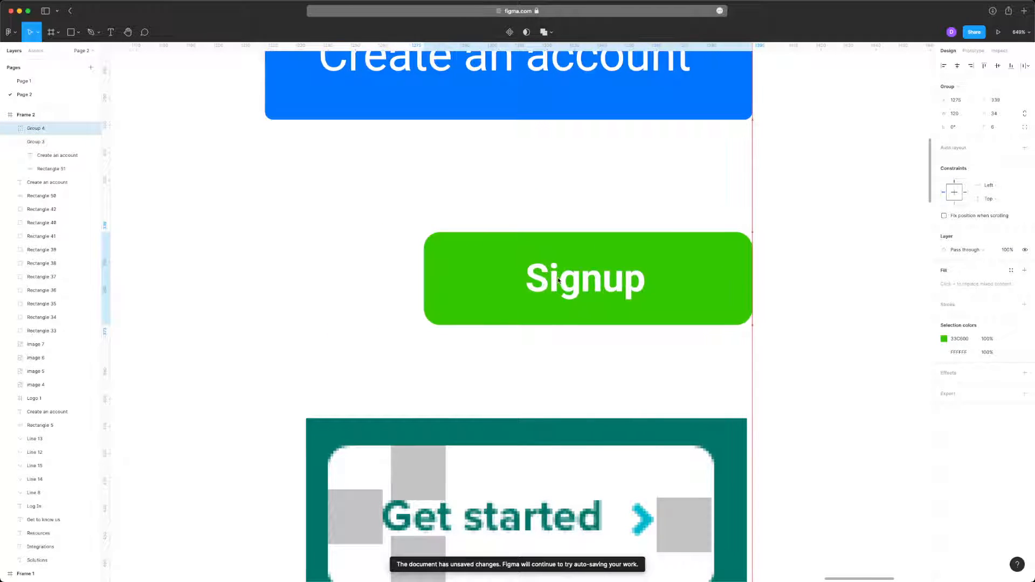
scroll(721, 243, "down", 3)
left_click(809, 250)
- Add the text "Get started" over the reference button on the dark green background
scroll(809, 250, "up", 3)
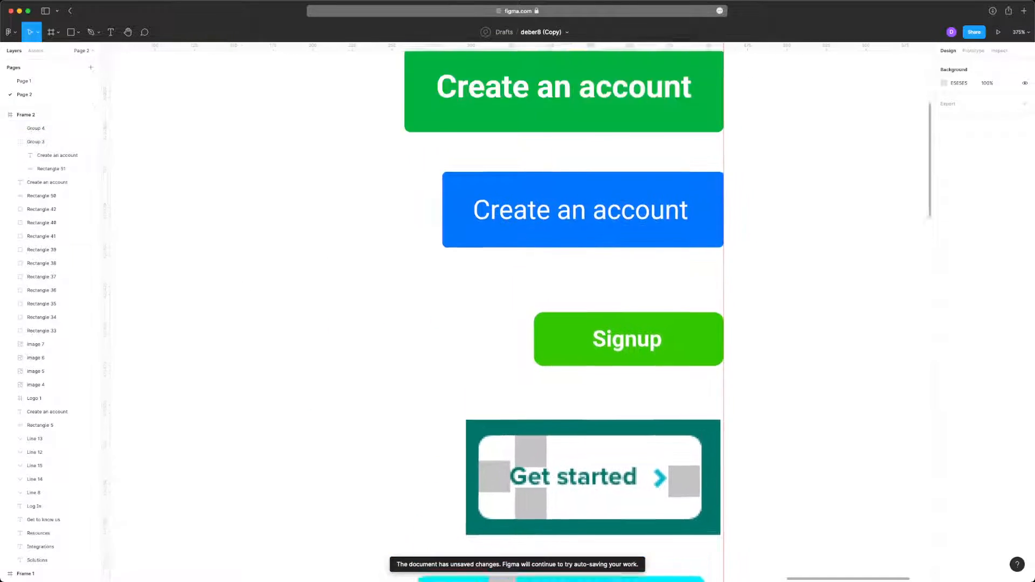
scroll(809, 249, "down", 3)
scroll(813, 279, "up", 5)
scroll(813, 279, "down", 7)
scroll(686, 239, "up", 4)
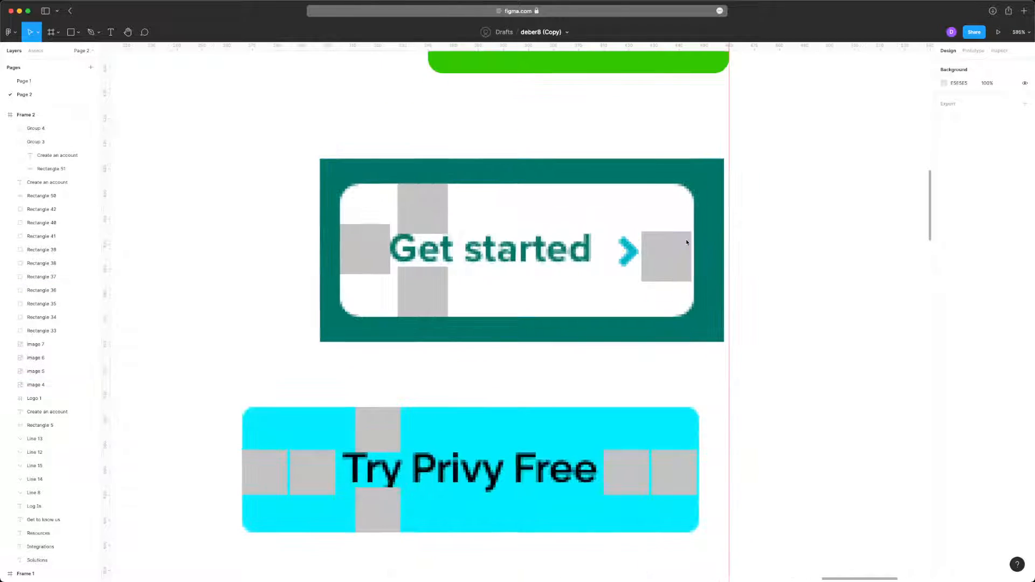
scroll(686, 238, "up", 2)
scroll(480, 270, "up", 2)
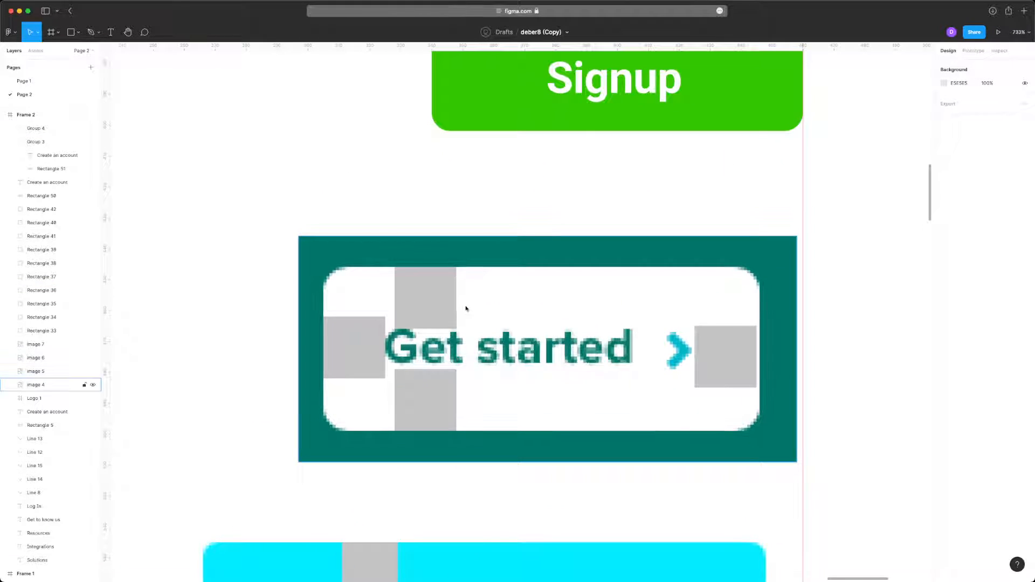
key("t")
left_click(423, 316)
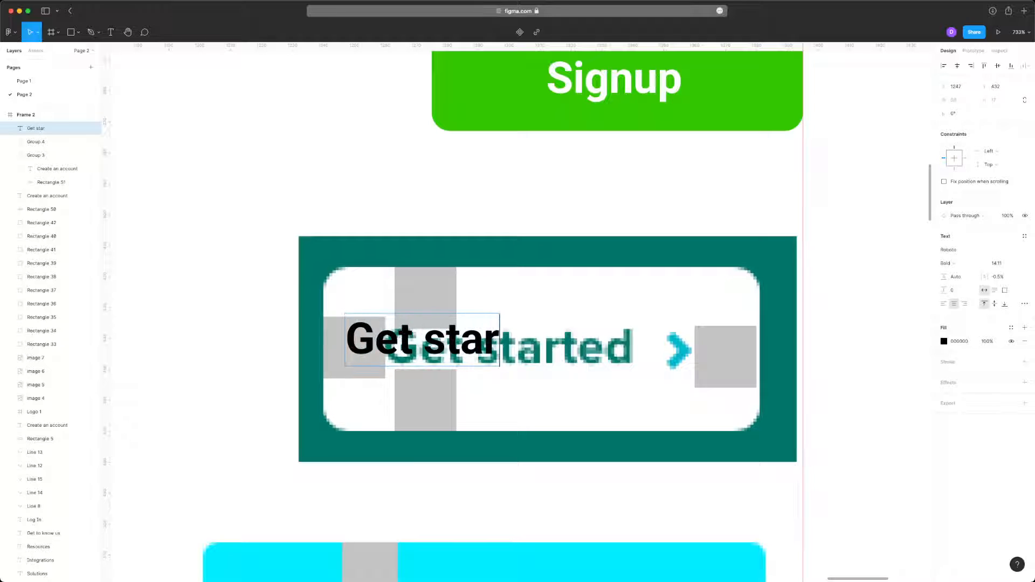
key("Escape")
- Fill the Get started label with the sampled green 00756A and scale it to font size 16.3 over the reference words
scroll(505, 338, "up", 2)
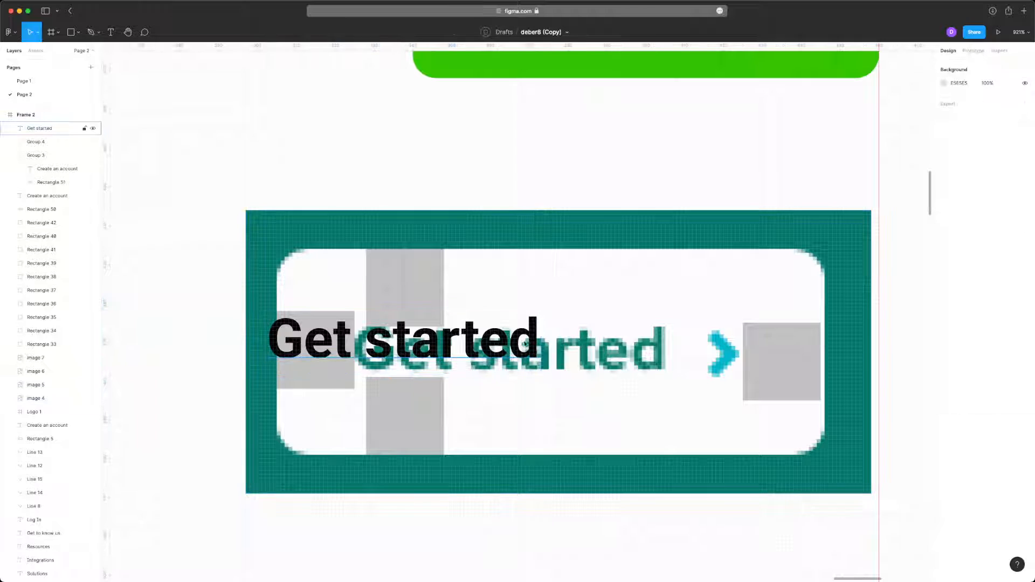
key("i")
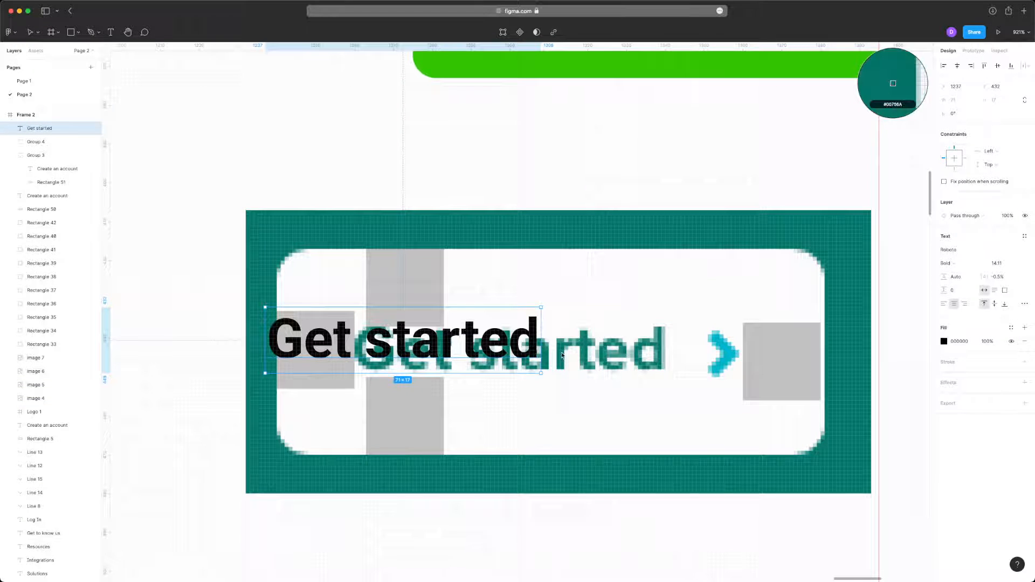
left_click(522, 343)
left_click_drag(518, 343, 669, 356)
key("v")
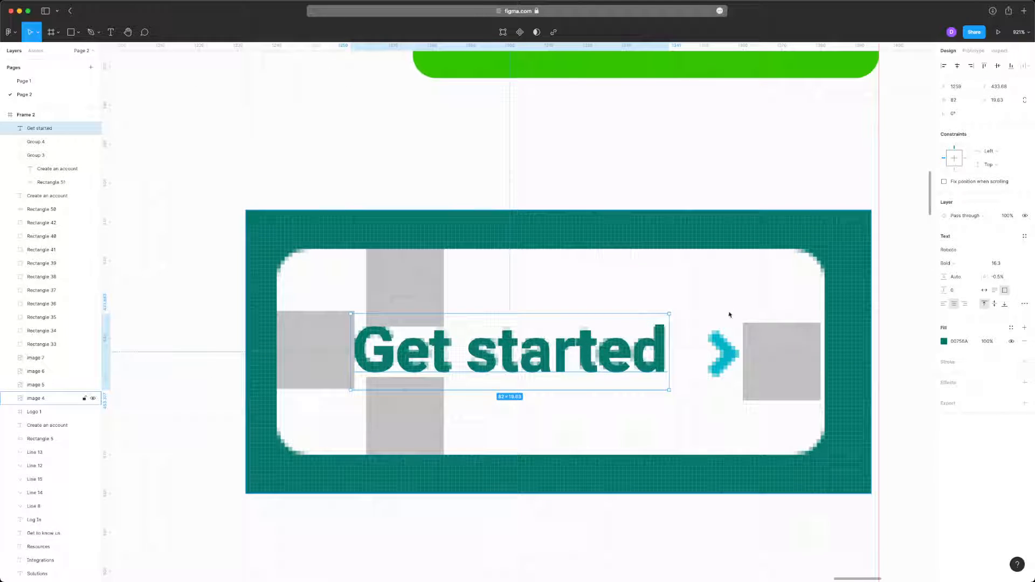
- Draw a chevron about 5 × 10 with the Pen tool over the reference arrow and nudge it into place
scroll(729, 315, "up", 10)
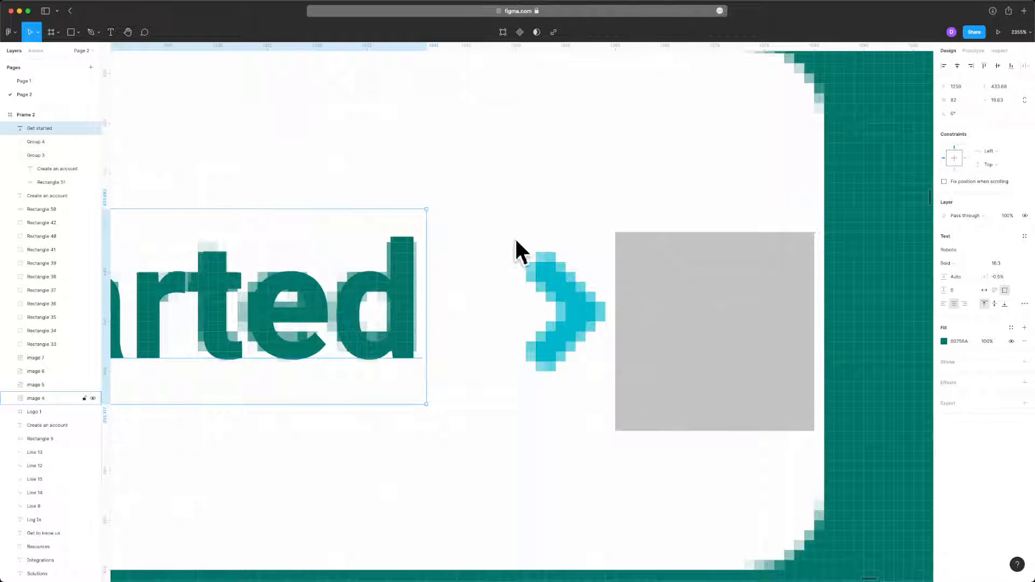
left_click(541, 263)
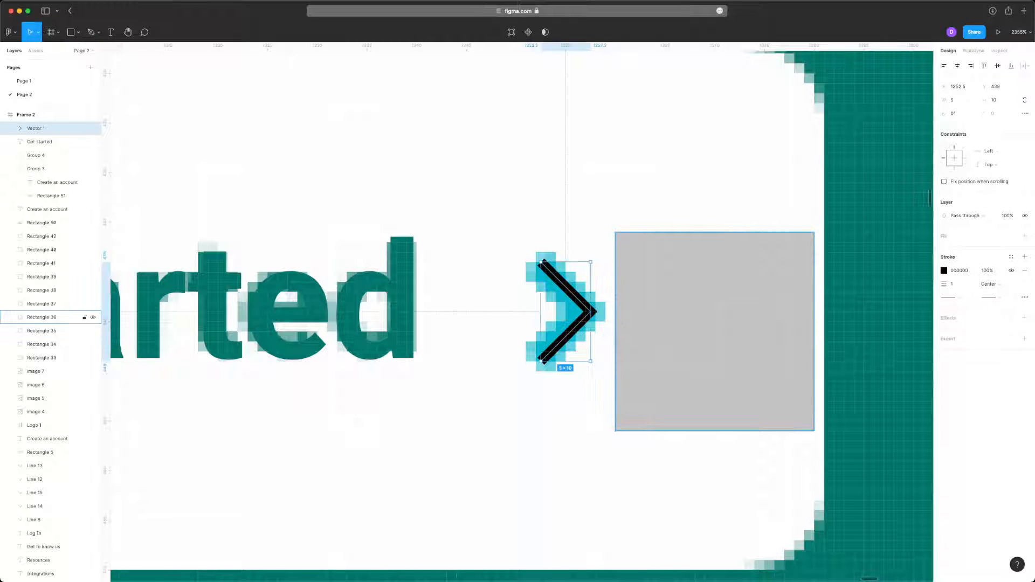
key("Escape")
left_click_drag(574, 304, 569, 303)
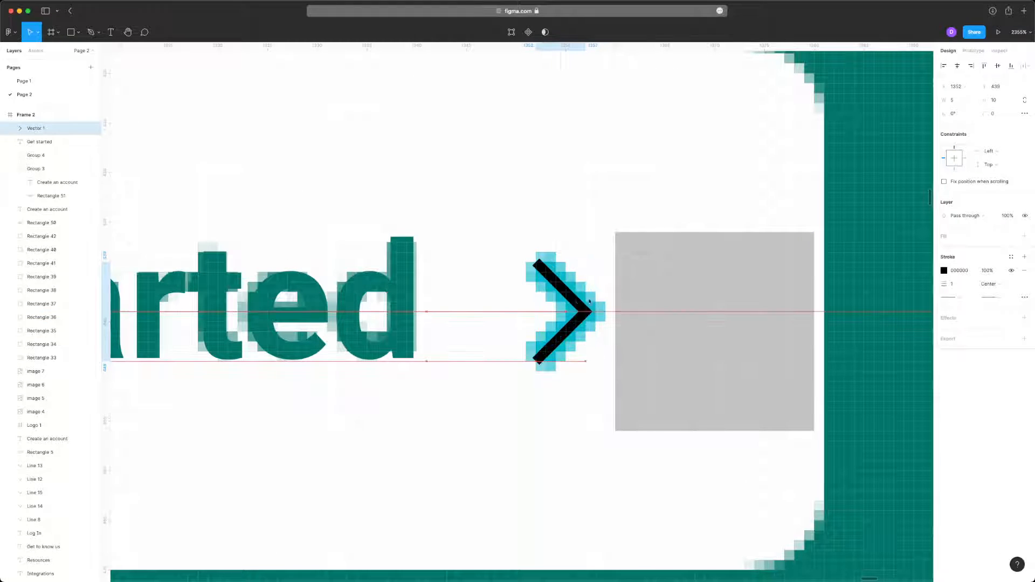
- Color the chevron's stroke with the reference arrow's sampled cyan and set the stroke width to 3
key("i")
left_click(560, 301)
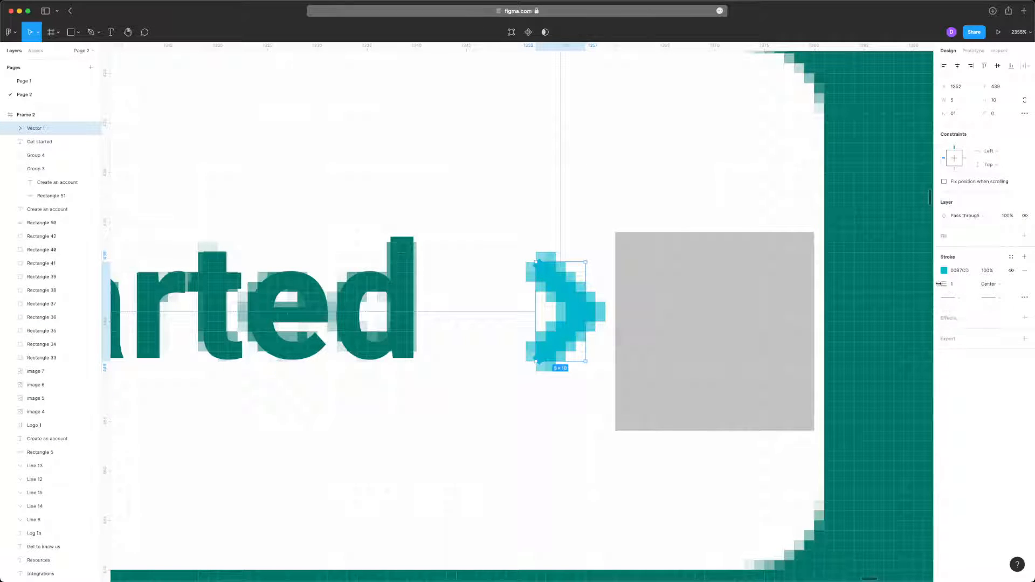
mouse_move(938, 283)
left_mouse_down()
mouse_move(978, 285)
mouse_move(931, 284)
mouse_move(941, 284)
left_mouse_up()
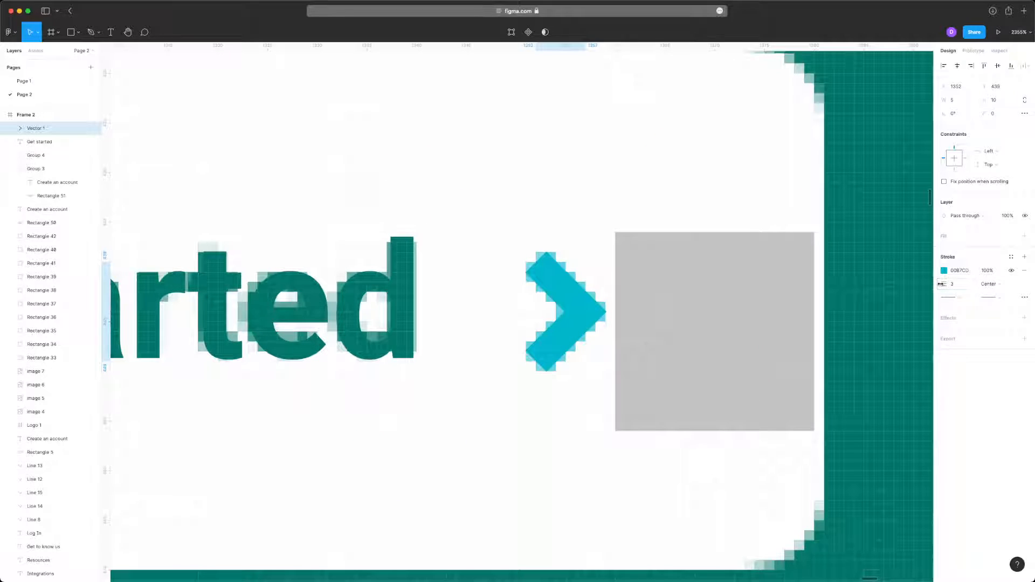
- Delete the four gray spacing squares around the Get started label
left_click(645, 312)
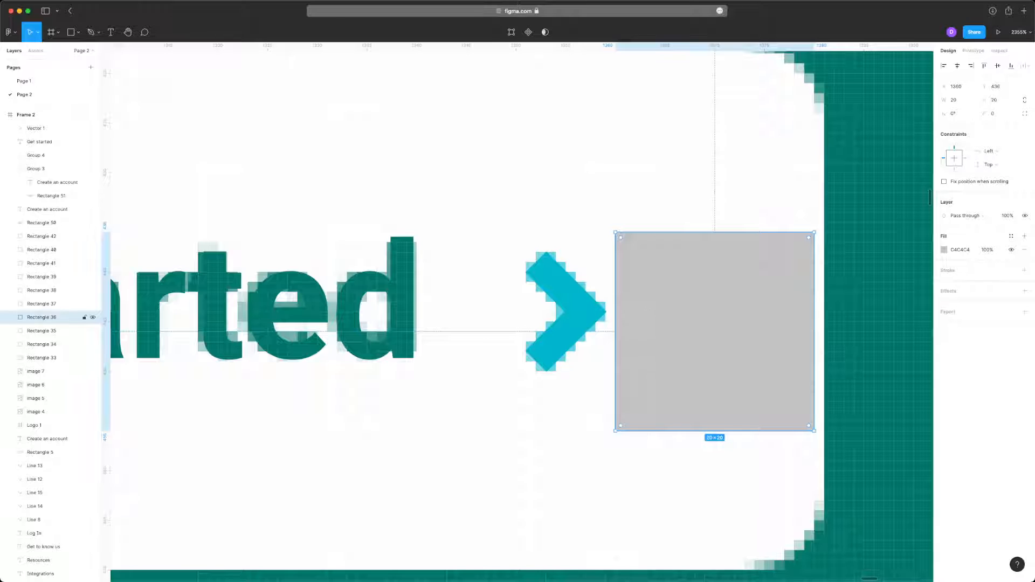
scroll(672, 317, "down", 5)
key("Delete")
left_click(253, 213)
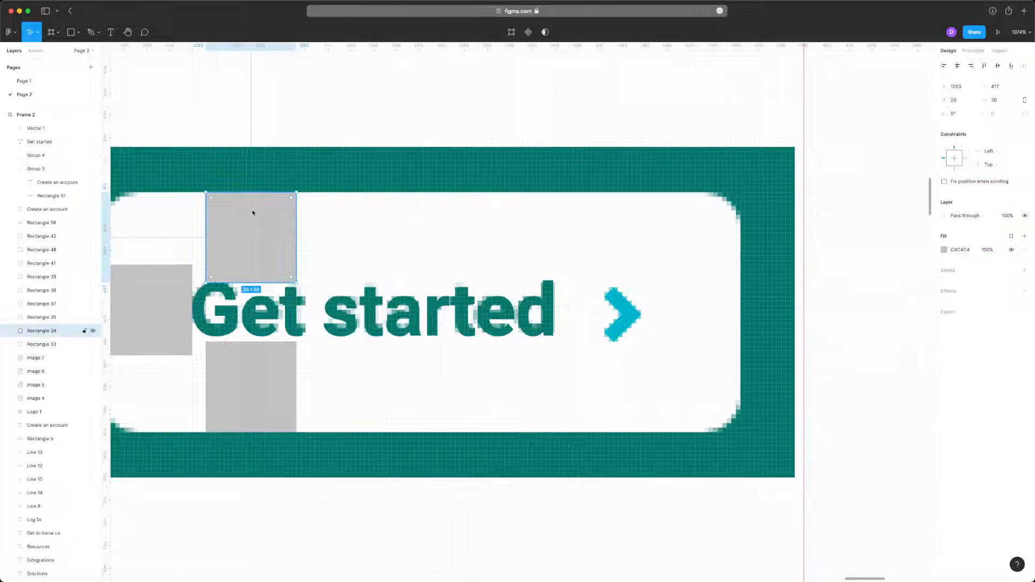
scroll(402, 235, "left", 4)
key("Delete")
left_click(316, 298)
key("Delete")
left_click(371, 372)
key("Delete")
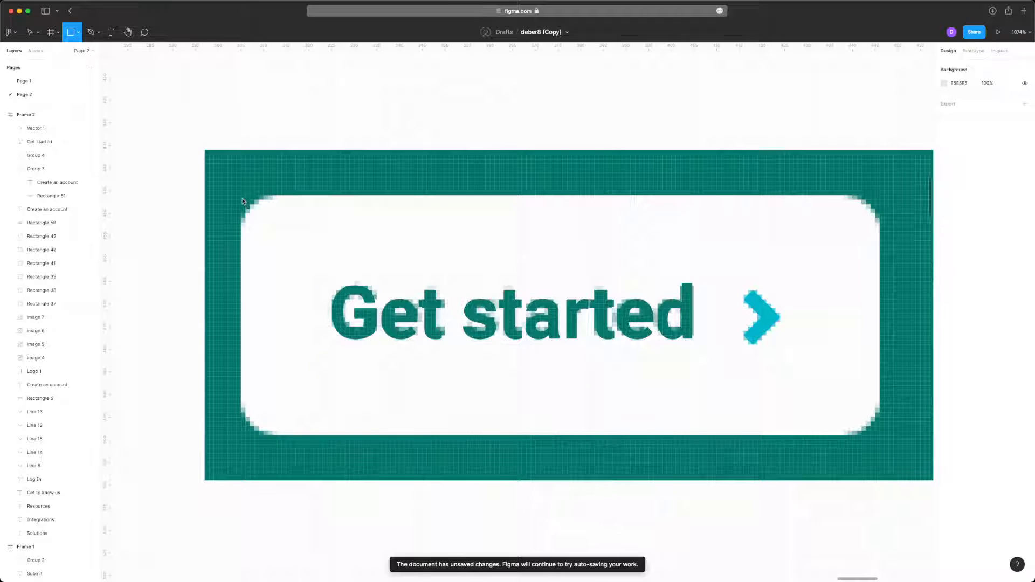
- Draw a 141 × 53 rectangle over the white Get started button and round its corners to a radius of 8
mouse_move(242, 199)
left_mouse_down()
mouse_move(504, 323)
mouse_move(897, 462)
mouse_move(880, 436)
left_mouse_up()
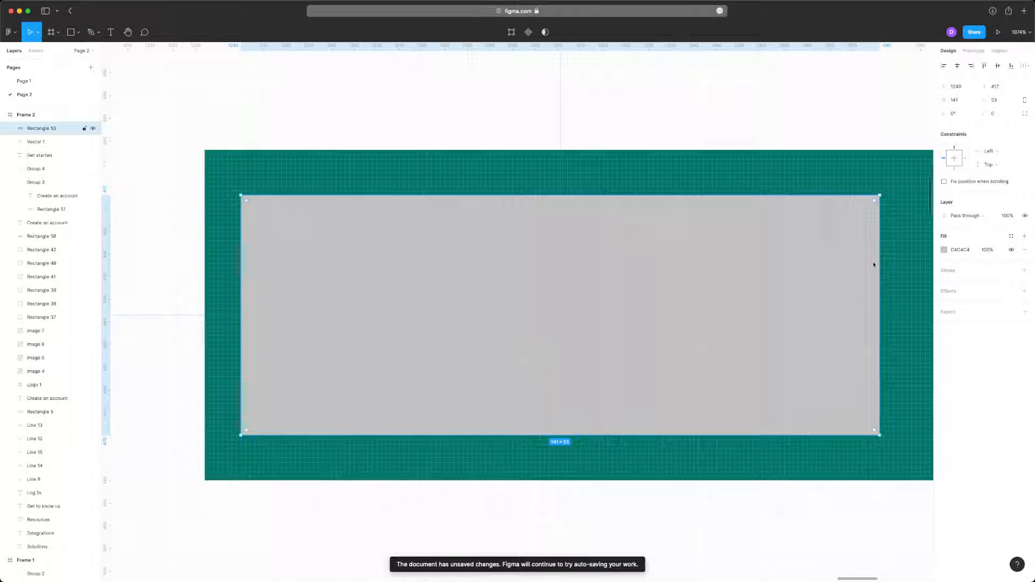
left_click_drag(874, 203, 855, 246)
left_click(889, 231)
left_click(855, 238)
- Send the rounded rectangle behind the chevron and the Get started label and fill it with sampled white
key("super+[")
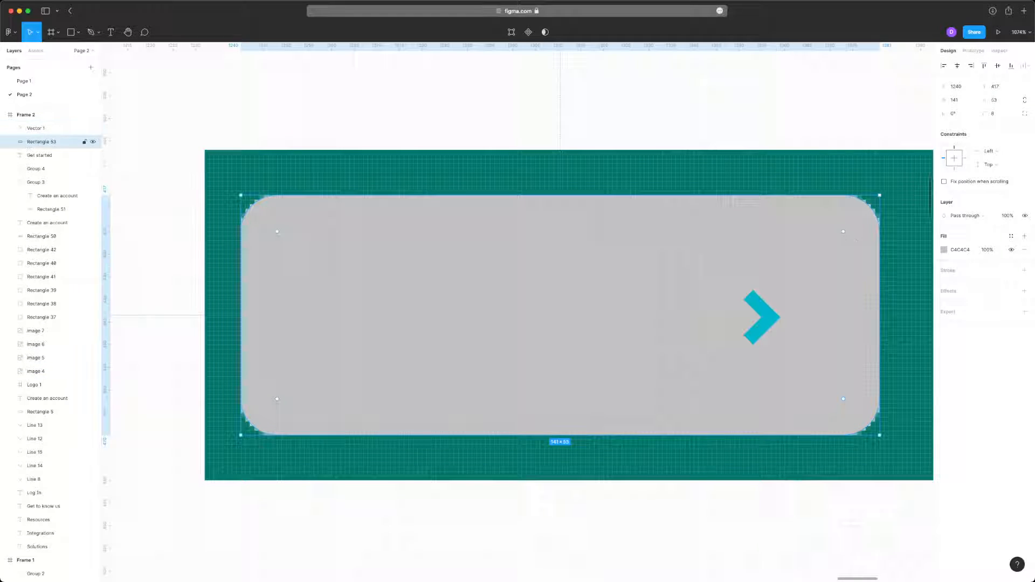
key("super+[")
scroll(808, 276, "right", 2)
scroll(808, 276, "down", 5)
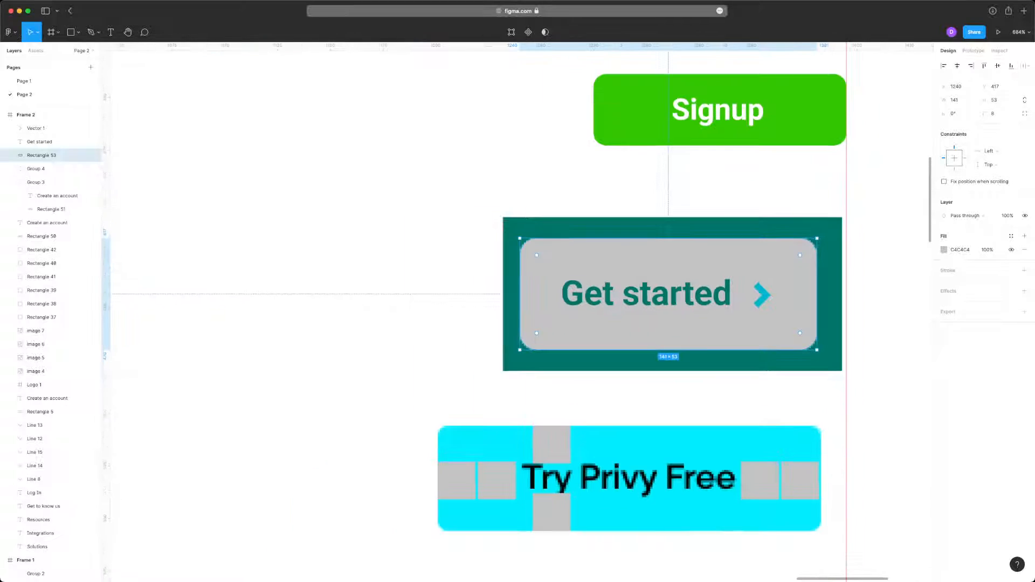
key("i")
left_click(816, 190)
left_click(871, 225)
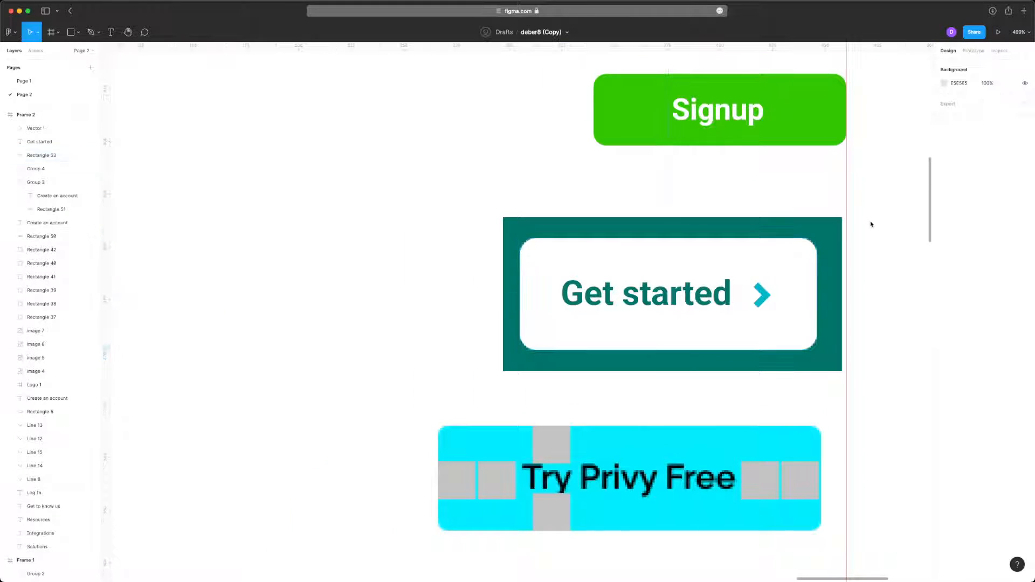
- Draw a background rectangle about 167 × 73 over the dark green area and send it behind the white button
scroll(571, 240, "right", 2)
scroll(571, 241, "up", 1)
scroll(571, 240, "right", 1)
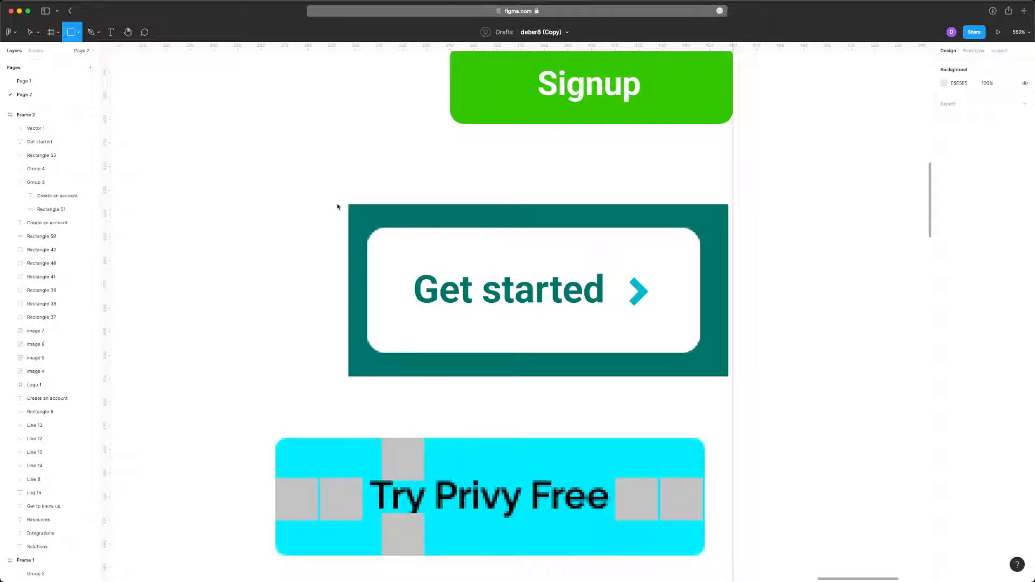
left_click_drag(338, 207, 731, 379)
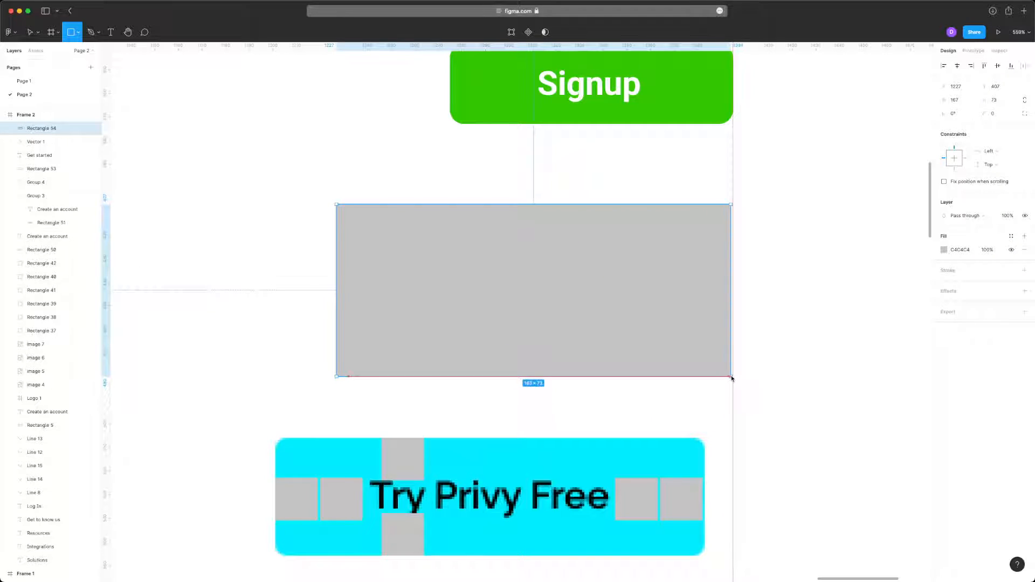
key("super+bracketleft")
key("super+bracketleft")
key("super+bracketleft")
key("super+bracketleft")
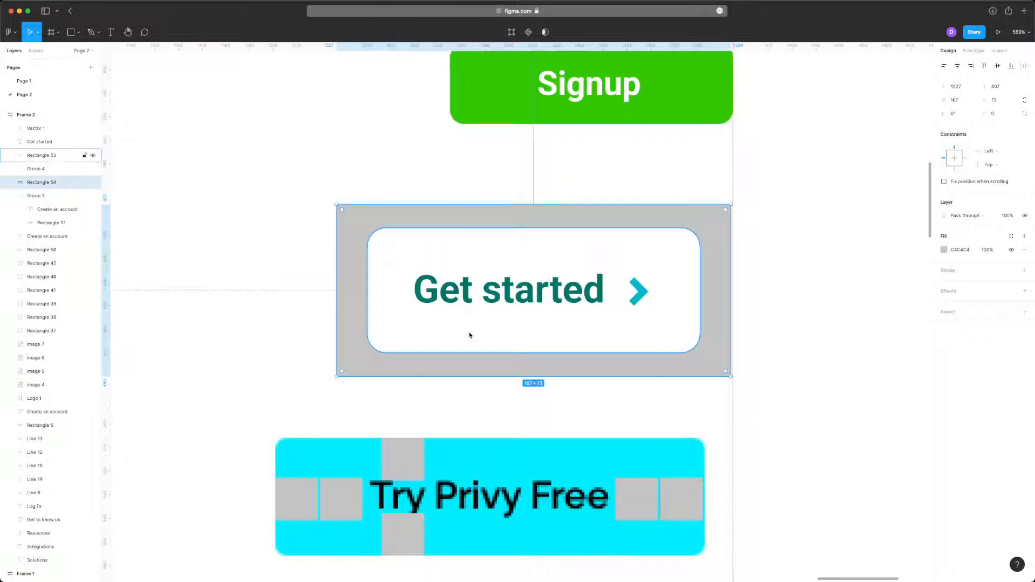
- Fill the background rectangle with the label's sampled green 00756A and send it further back in the layer order
key("i")
left_click(499, 280)
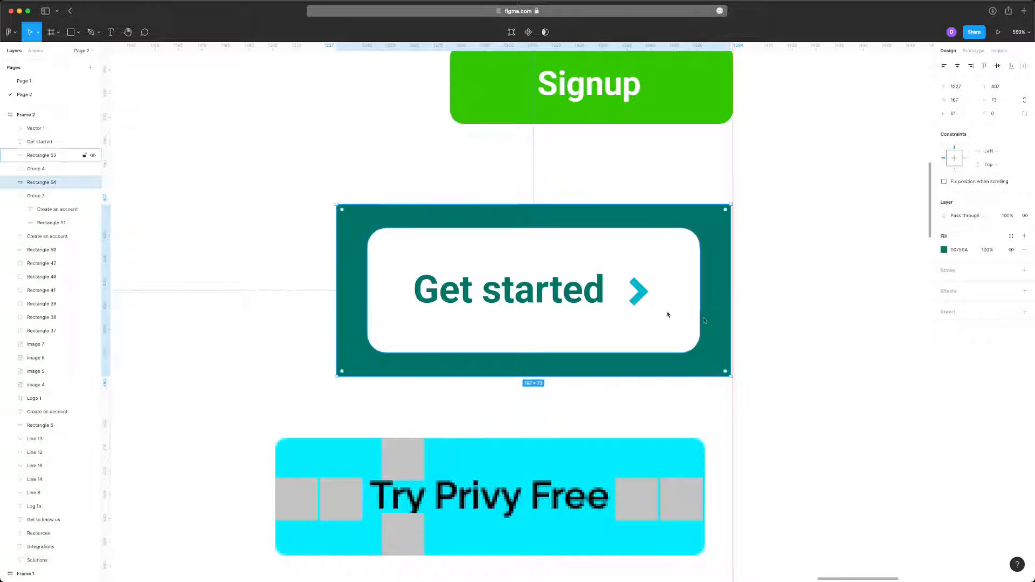
key("super+bracketleft")
key("super+bracketleft")
key("super+bracketleft")
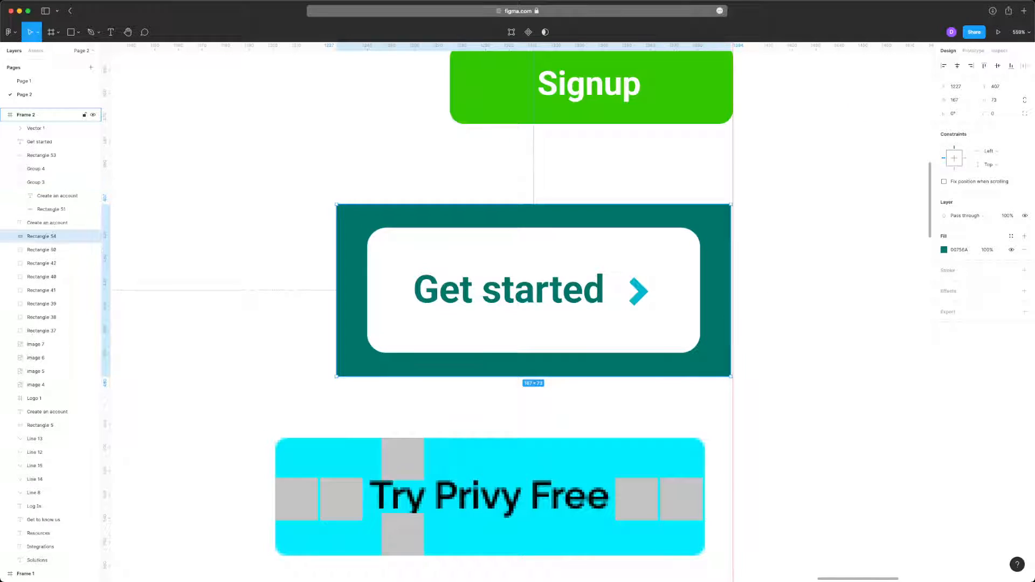
left_click(775, 290)
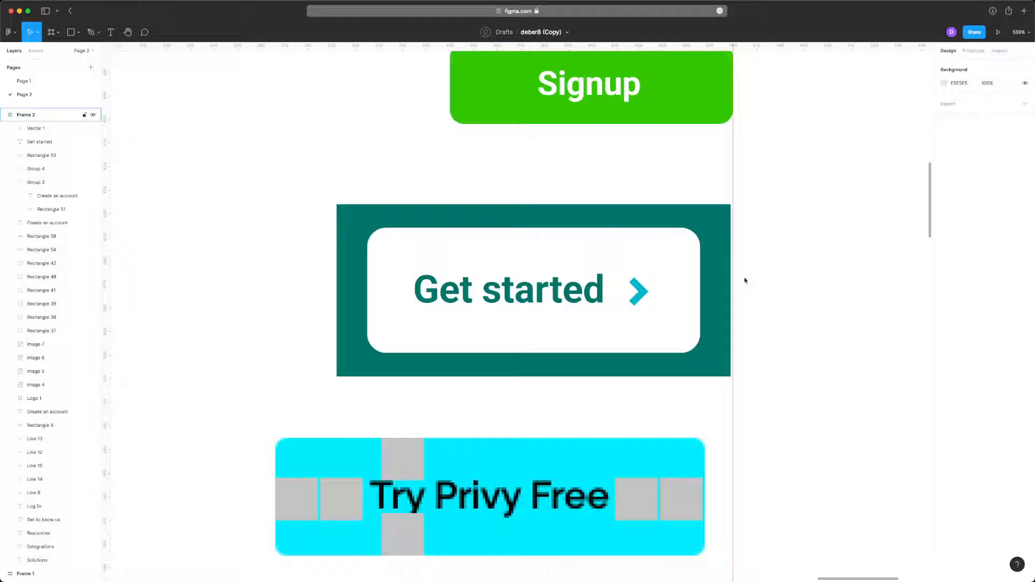
- Cut the background, white button, chevron and Get started label, delete the reference image beneath, and paste the pieces back
left_click(714, 230)
left_click(655, 292, "shift")
left_click(641, 294, "shift")
left_click(596, 294, "shift")
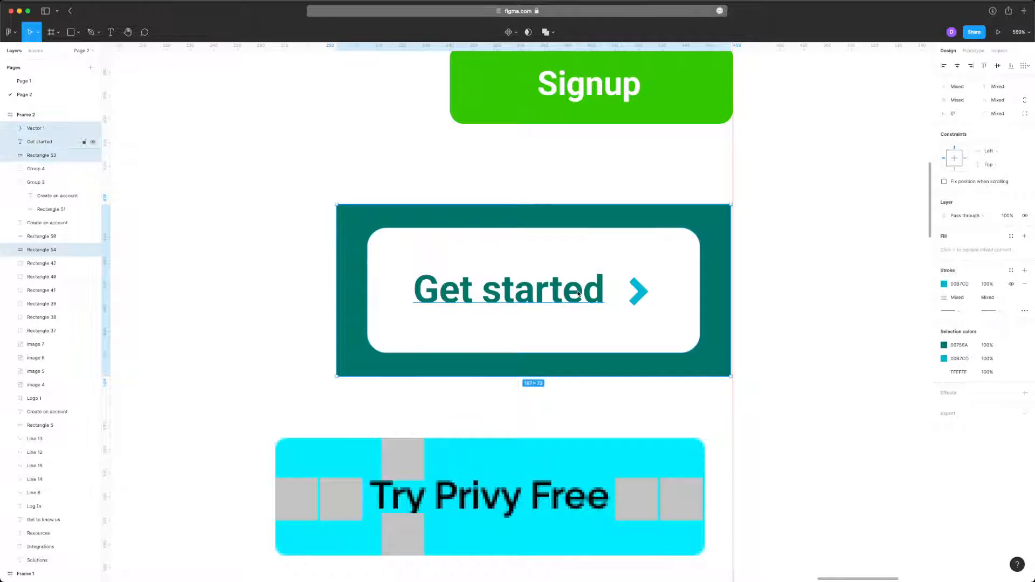
key("super+x")
left_click(624, 294)
key("Delete")
key("super+v")
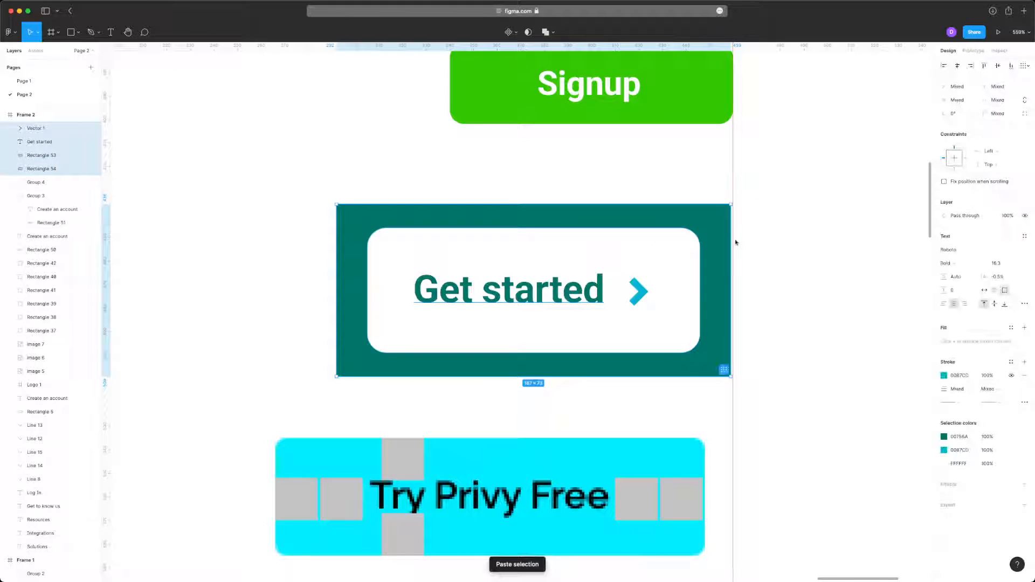
- Align the pasted Get started button's background with the vertical guide and set its label to Regular weight
left_click_drag(675, 262, 678, 262)
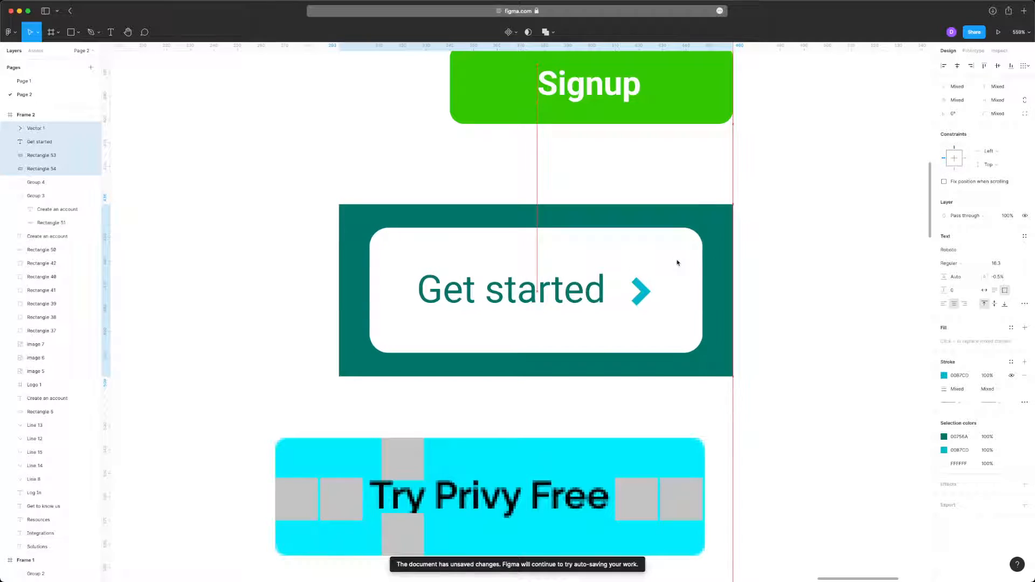
left_click(843, 247)
- Delete the six gray spacing squares from the Try Privy Free button, keeping its reference image
scroll(518, 320, "down", 3)
left_click_drag(191, 261, 758, 395)
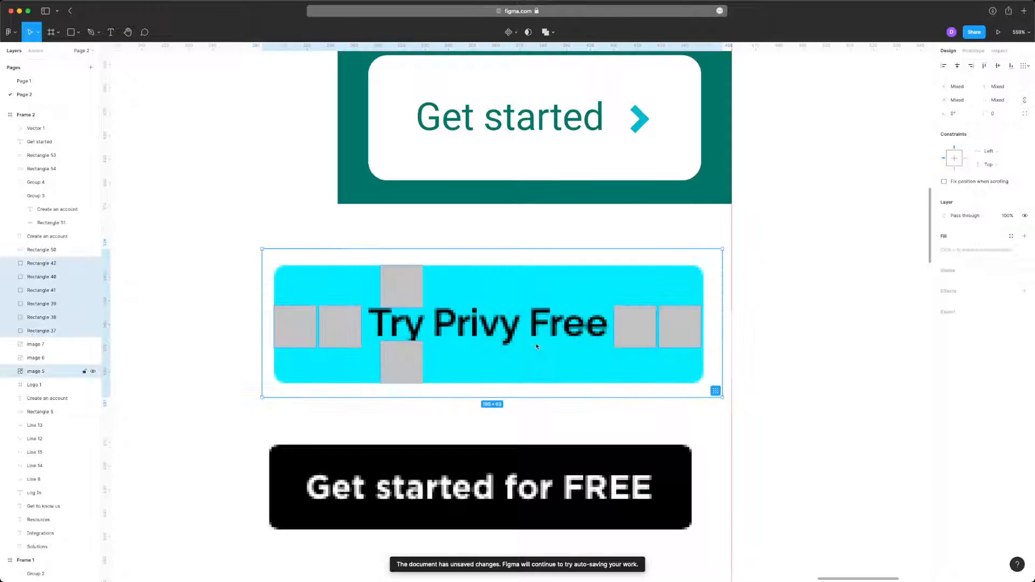
left_click(536, 344, "shift")
key("Delete")
scroll(437, 330, "up", 3)
scroll(436, 328, "up", 1)
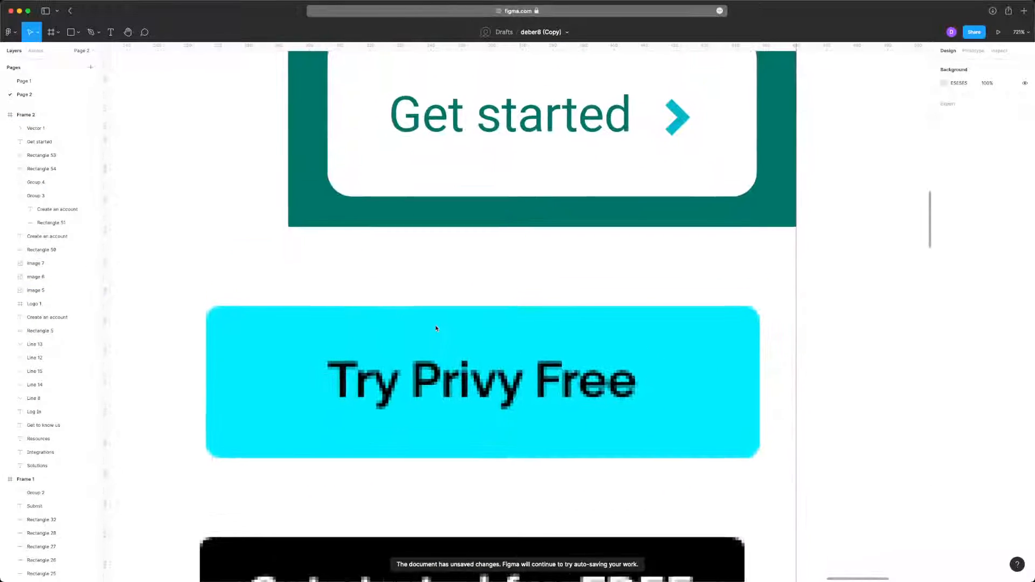
- Add a Try Privy Free text label and place it over the matching lettering on the cyan reference button
key("t")
left_click(367, 343)
type("Try")
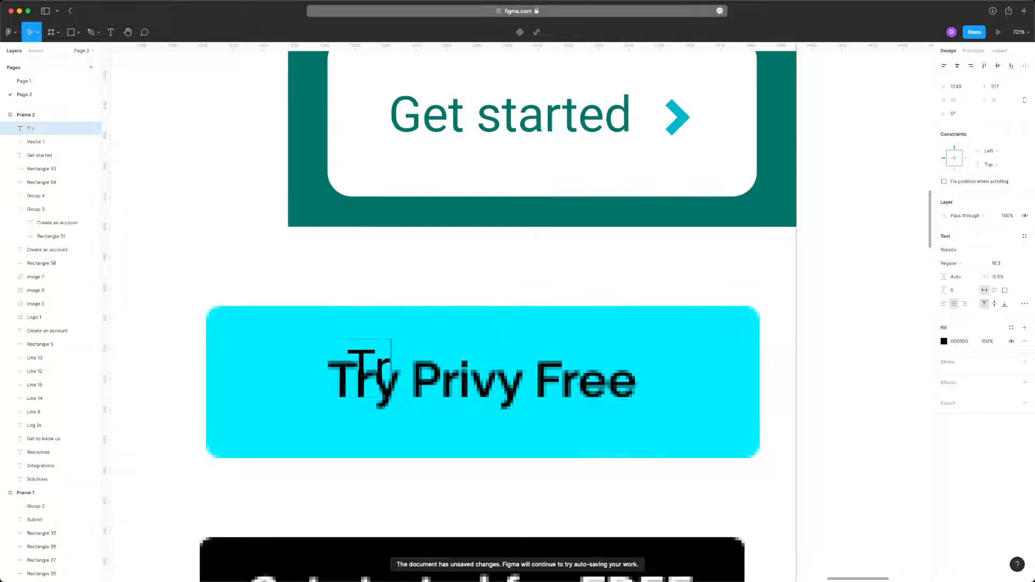
type(" Privy Free")
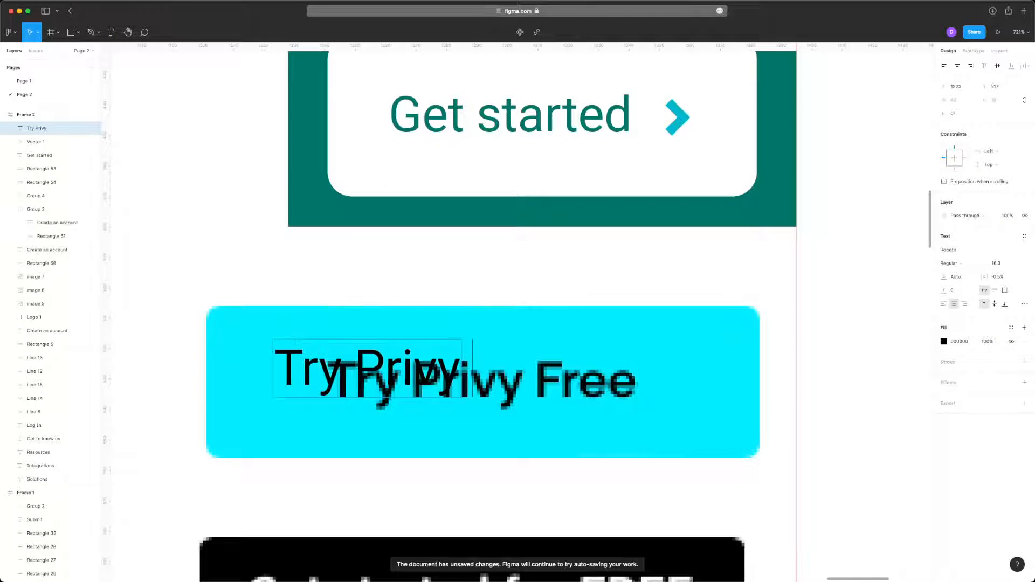
key("Escape")
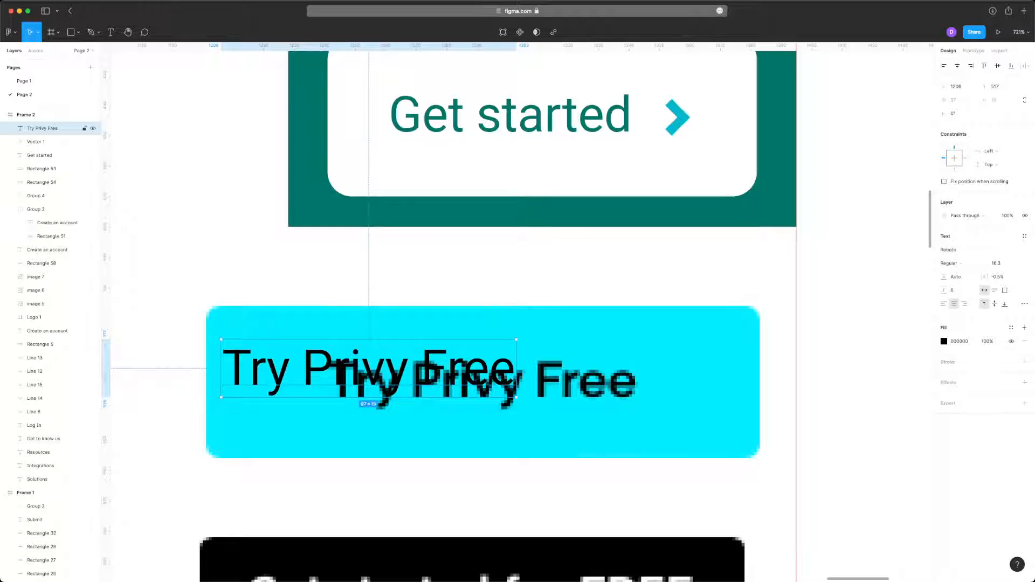
left_click_drag(396, 373, 500, 387)
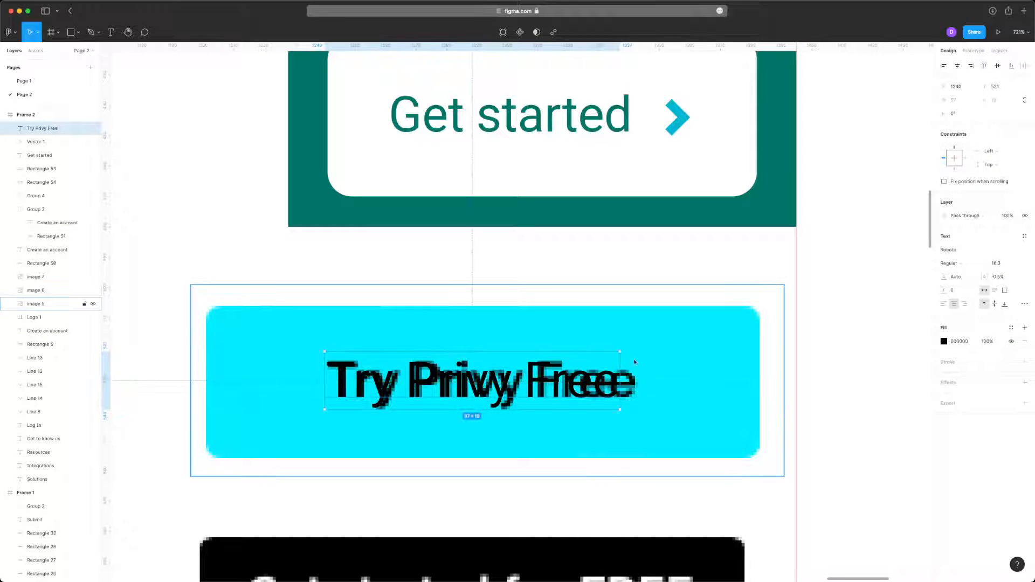
- Set the Try Privy Free label to Medium weight and scale it to 101 wide to match the reference lettering
left_click(951, 263)
left_click(963, 273)
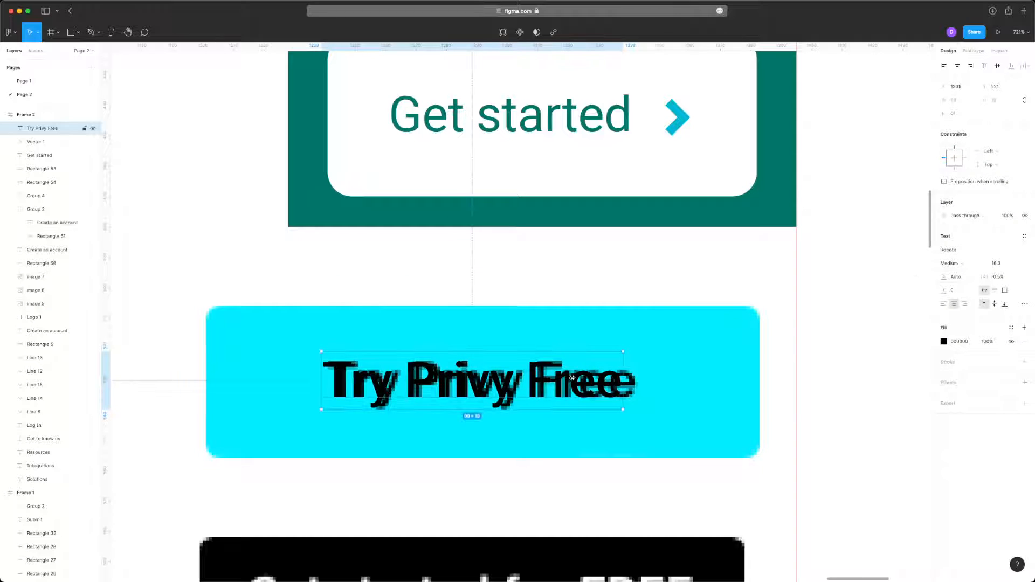
scroll(563, 396, "up", 5)
scroll(637, 381, "down", 2)
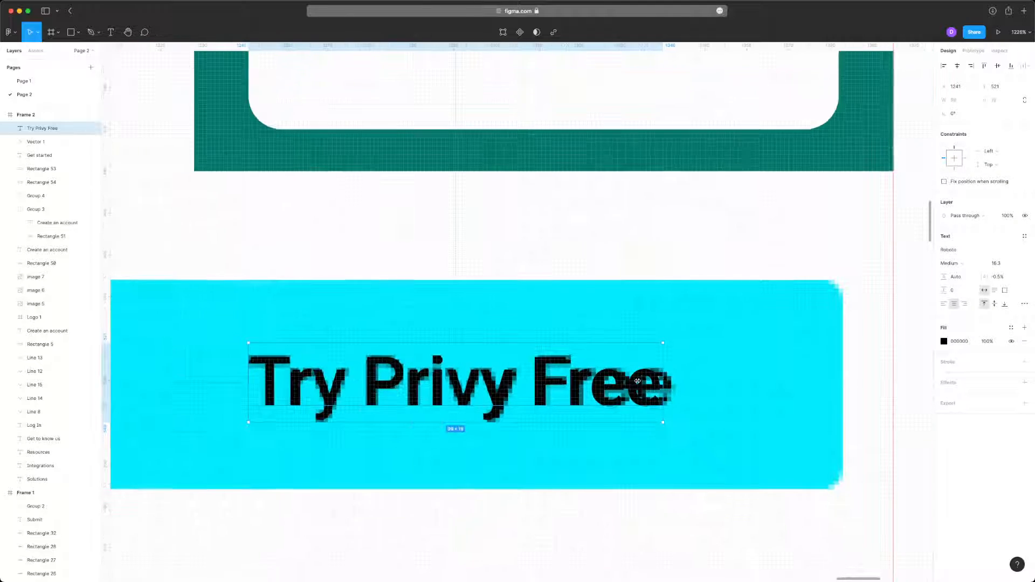
key("k")
left_click_drag(662, 386, 670, 387)
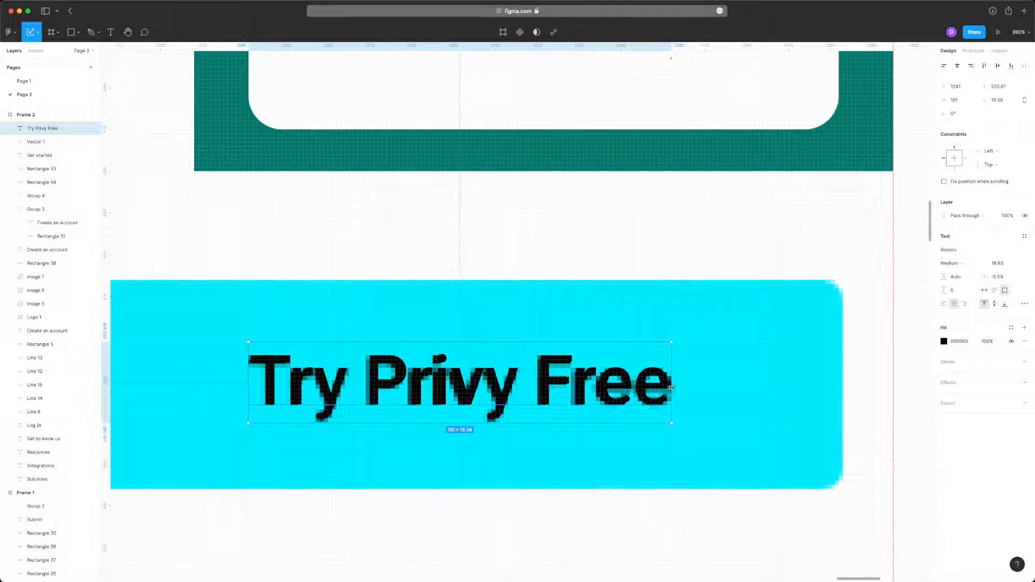
key("v")
scroll(732, 381, "down", 5)
left_click(841, 384)
scroll(844, 386, "right", 2)
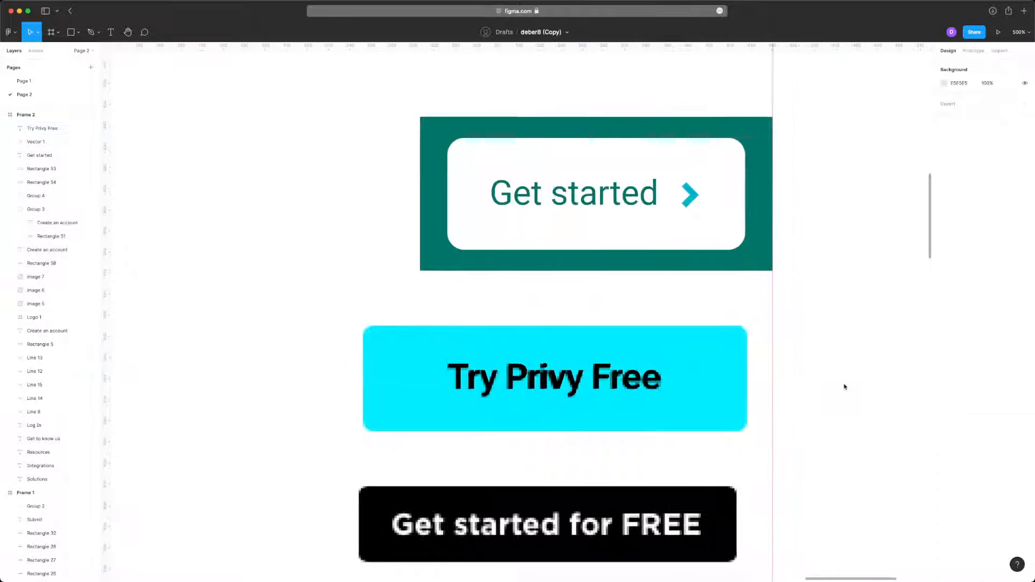
- Draw a 182 × 50 rectangle over the cyan reference button and round its corners to a radius of 6
scroll(507, 308, "down", 3)
key("r")
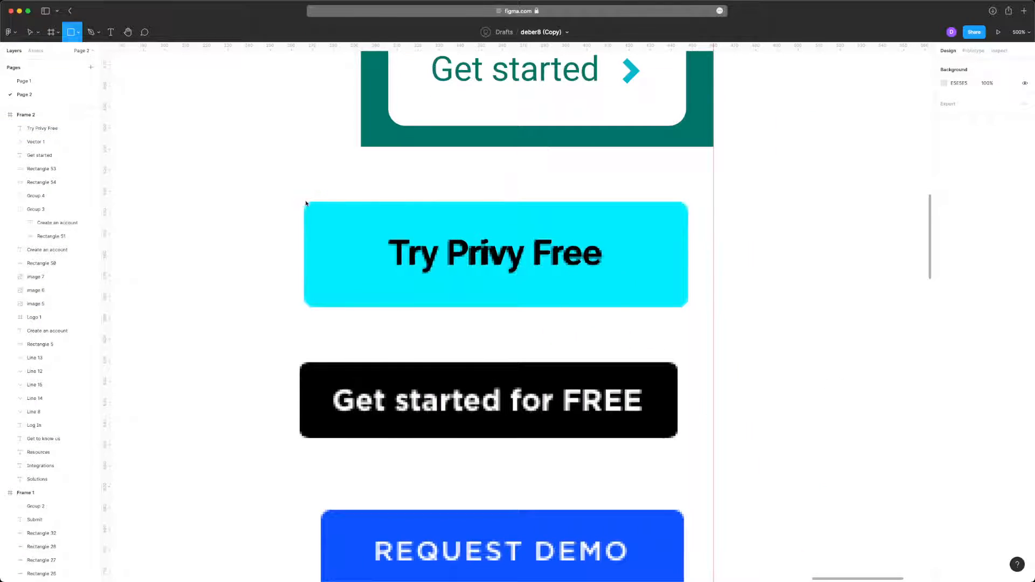
left_click_drag(304, 201, 687, 308)
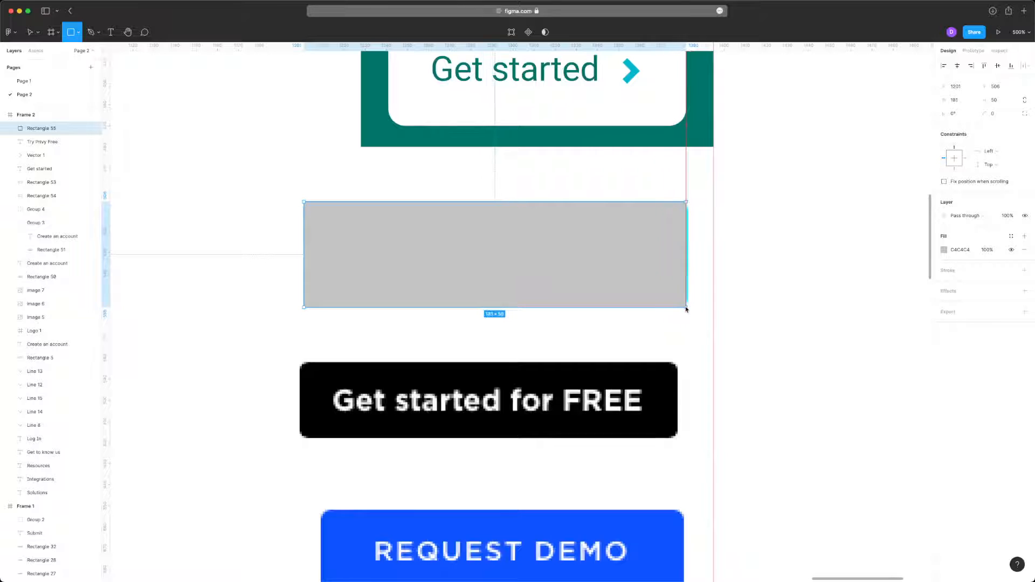
scroll(685, 267, "up", 5)
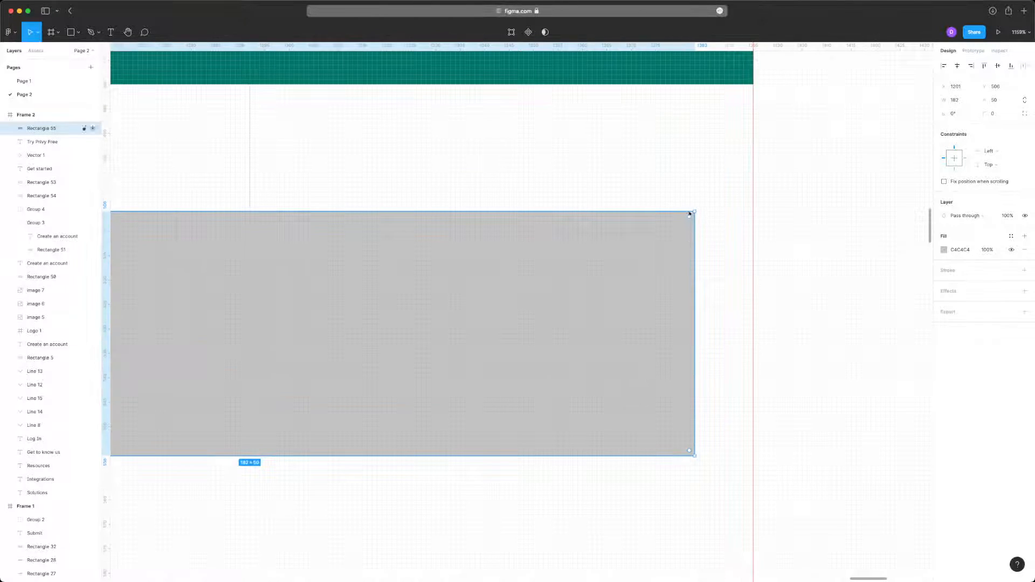
left_click_drag(691, 218, 650, 282)
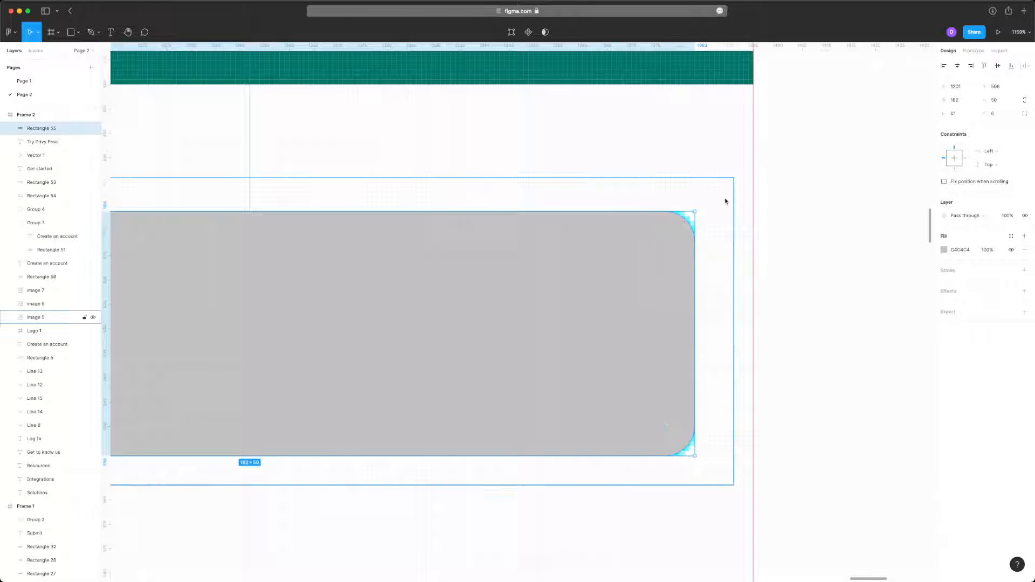
- Fill the new rectangle with the cyan 4CF2FF sampled from the reference button's corner and send it behind the Try Privy Free label
scroll(725, 199, "up", 10)
scroll(418, 303, "left", 1)
key("i")
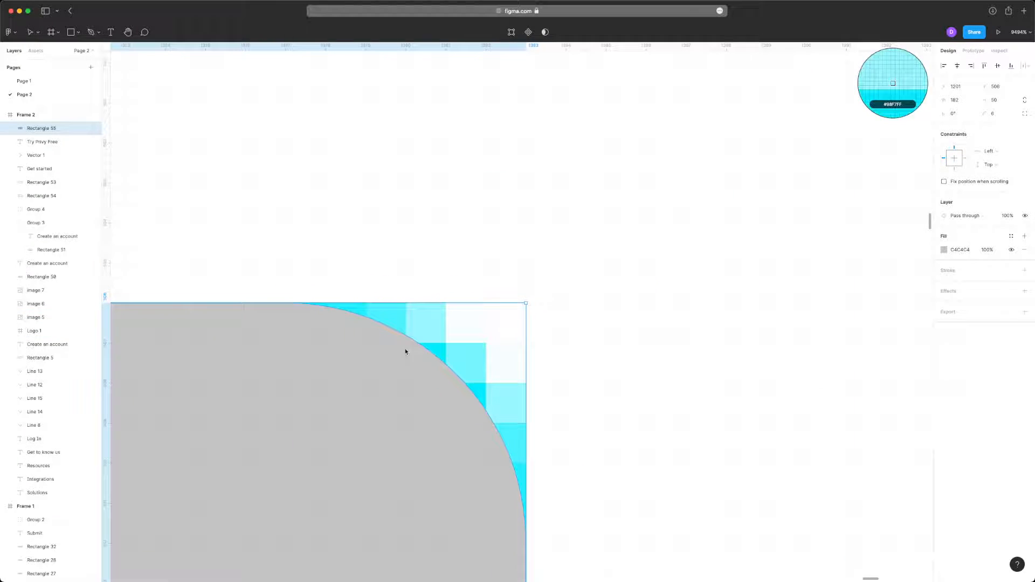
left_click(384, 314)
scroll(385, 313, "down", 3)
key("super+bracketleft")
scroll(446, 203, "down", 6)
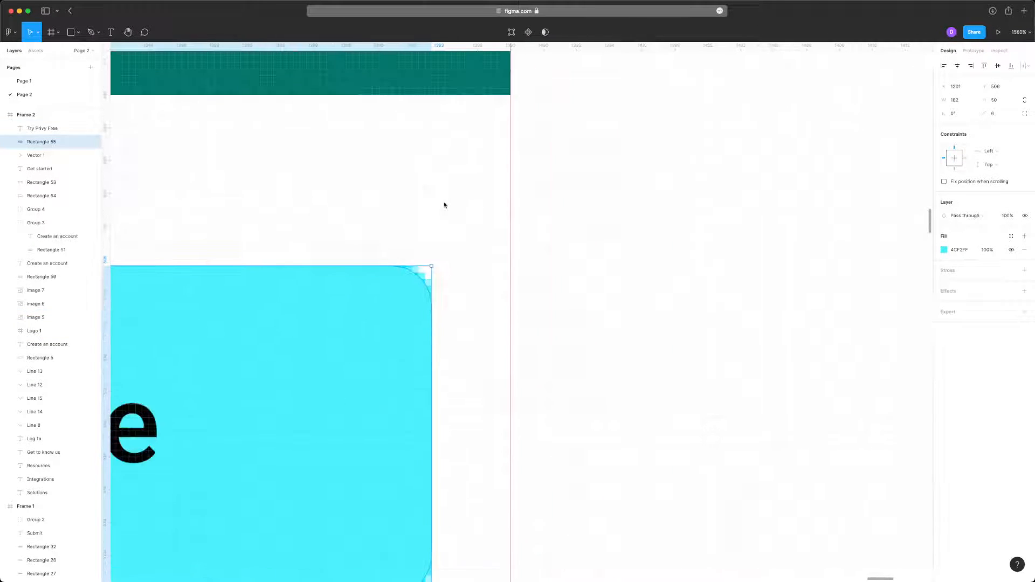
- Group the Try Privy Free label with its cyan rectangle and align the group's right edge with the vertical guide
left_click(362, 254, "shift")
key("super+g")
left_click_drag(330, 245, 346, 244)
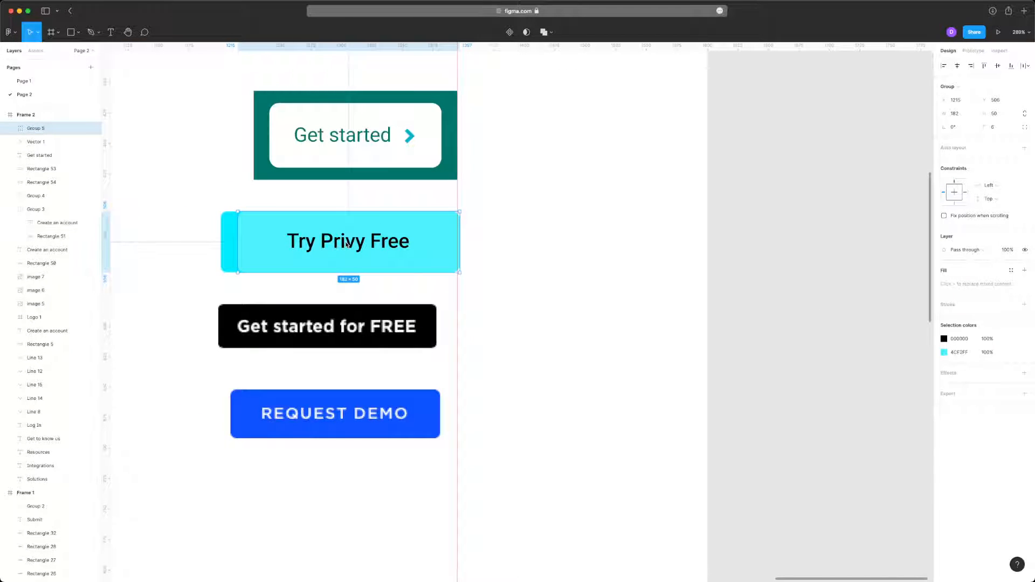
left_click_drag(440, 255, 437, 255)
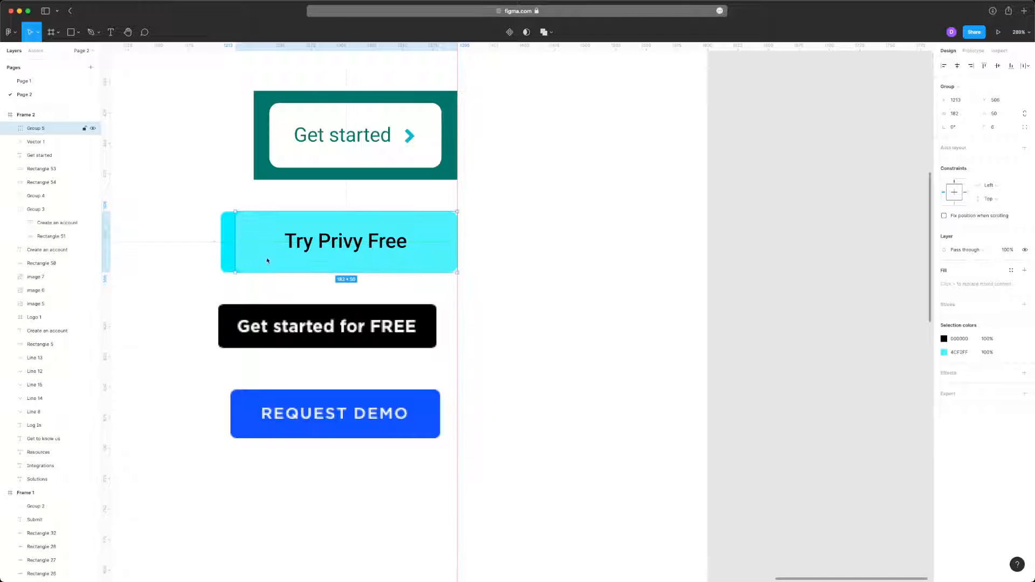
- Delete the Try Privy Free reference image and shift the Get started for FREE reference image toward the vertical guide
left_click(285, 282)
scroll(284, 272, "up", 3)
left_click(367, 253)
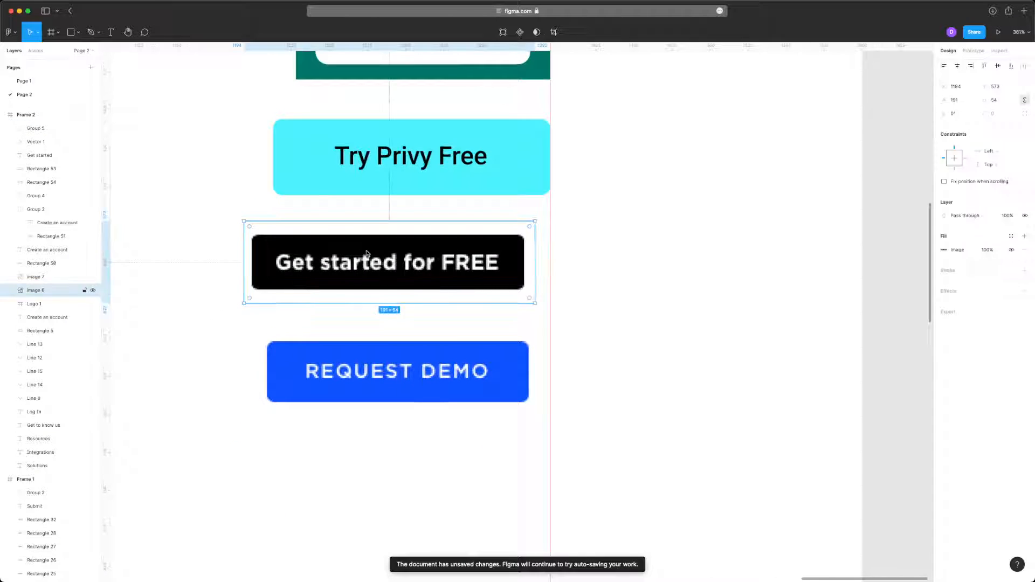
left_click_drag(366, 253, 385, 253)
scroll(359, 211, "up", 5)
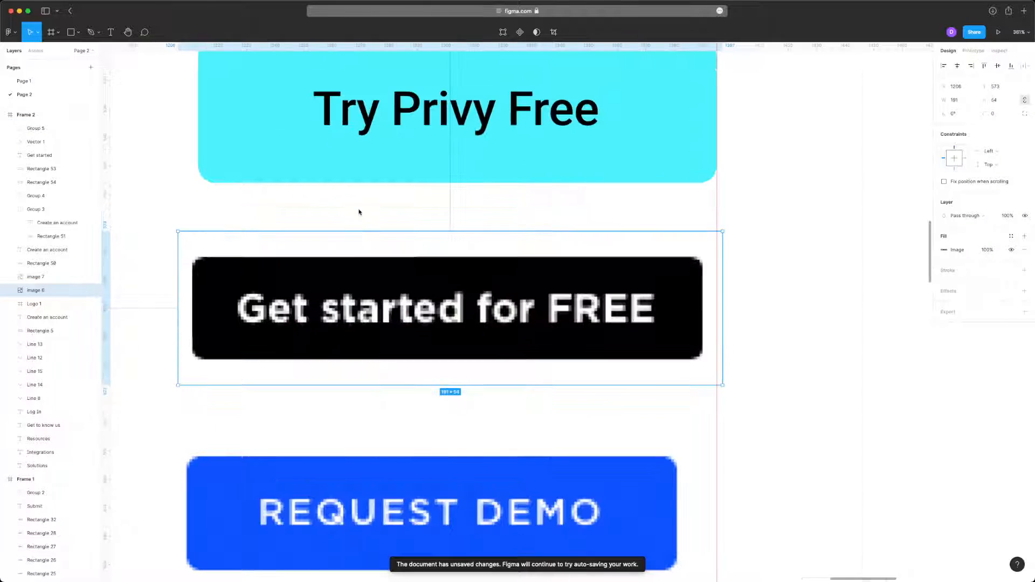
- Add a text label reading Get started for FREE on the black reference button
scroll(372, 299, "left", 1)
key("t")
left_click(319, 255)
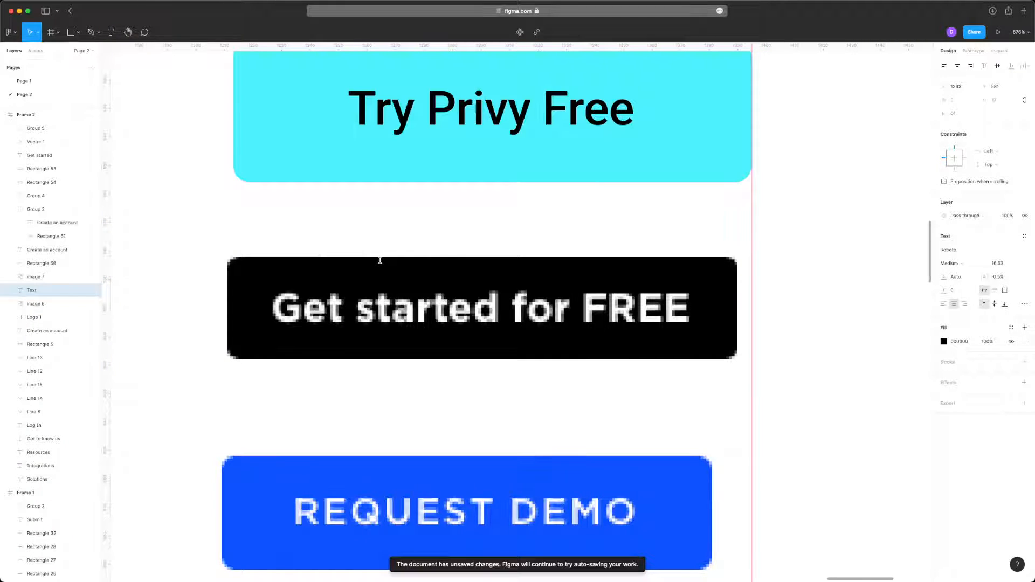
type("Get sa")
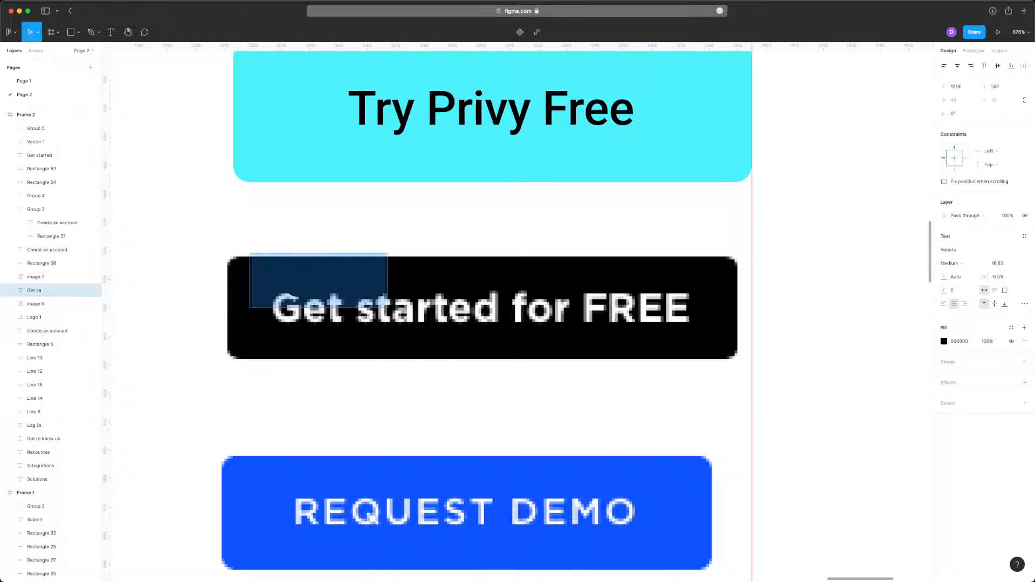
type("Get start")
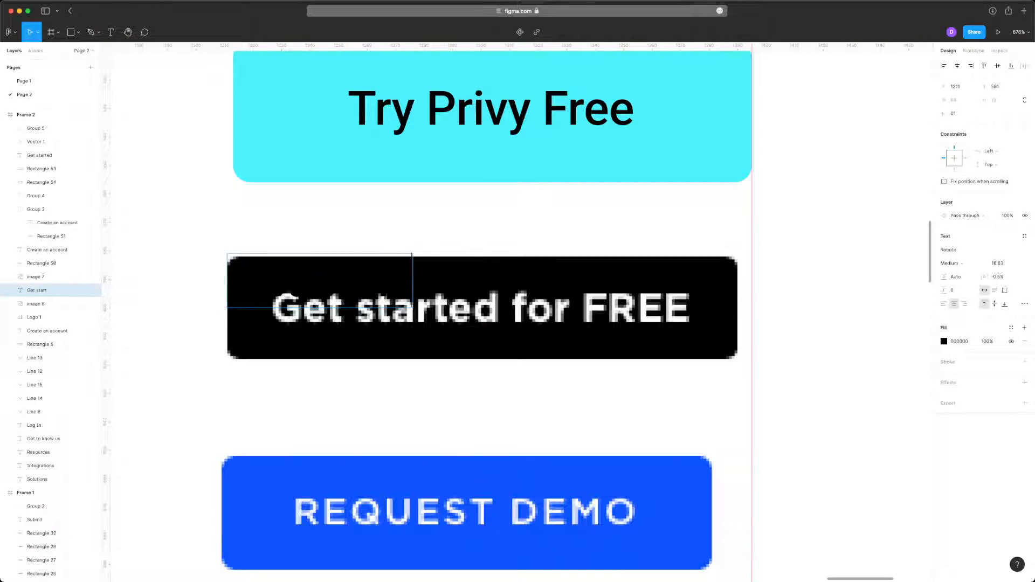
type("ed forF")
key("BackSpace")
type("FREE")
key("Escape")
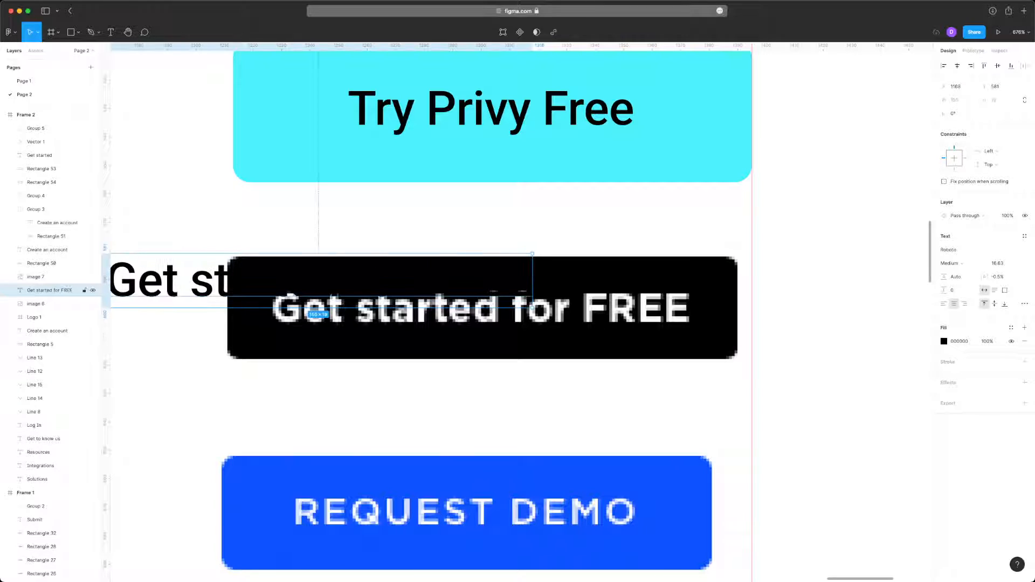
- Fill the Get started for FREE label with sampled white FFFFFF and place it over the reference lettering
left_click_drag(216, 273, 369, 258)
key("i")
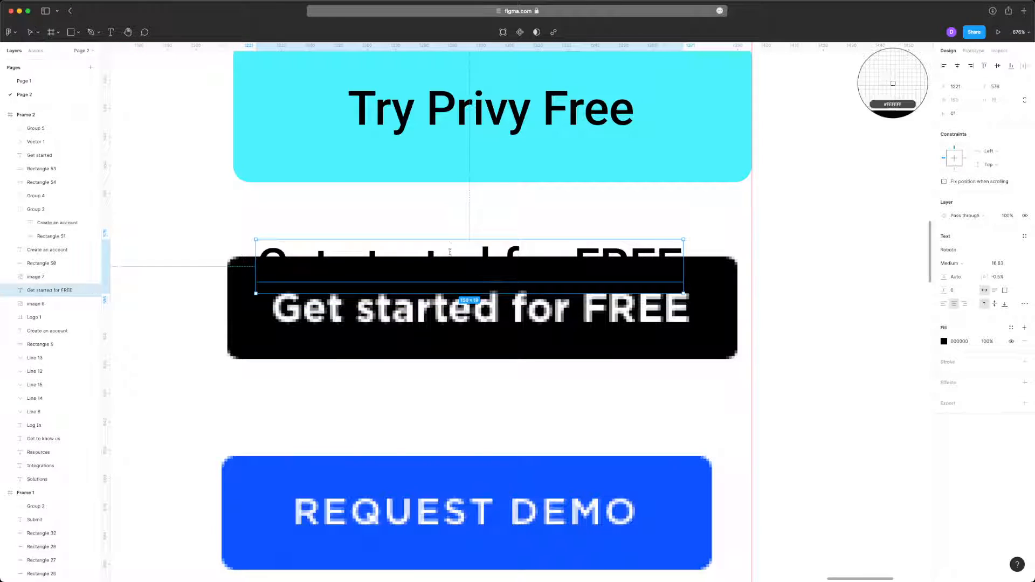
left_click(455, 223)
left_click_drag(457, 260, 470, 304)
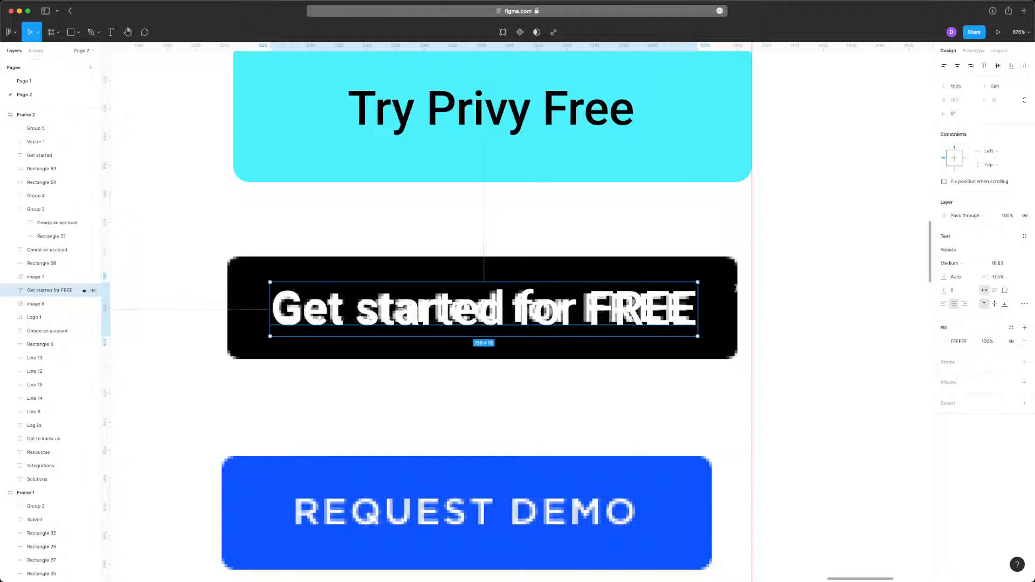
- Scale the Get started for FREE label to 147 wide and nudge it up to match the reference lettering
scroll(756, 289, "up", 5)
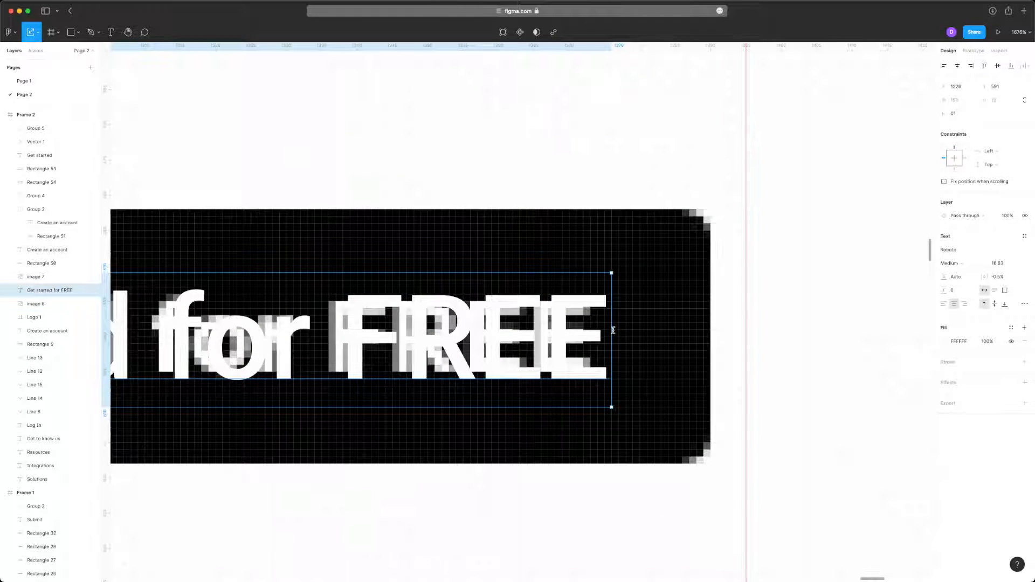
key("k")
left_click_drag(612, 330, 590, 332)
scroll(592, 333, "left", 10)
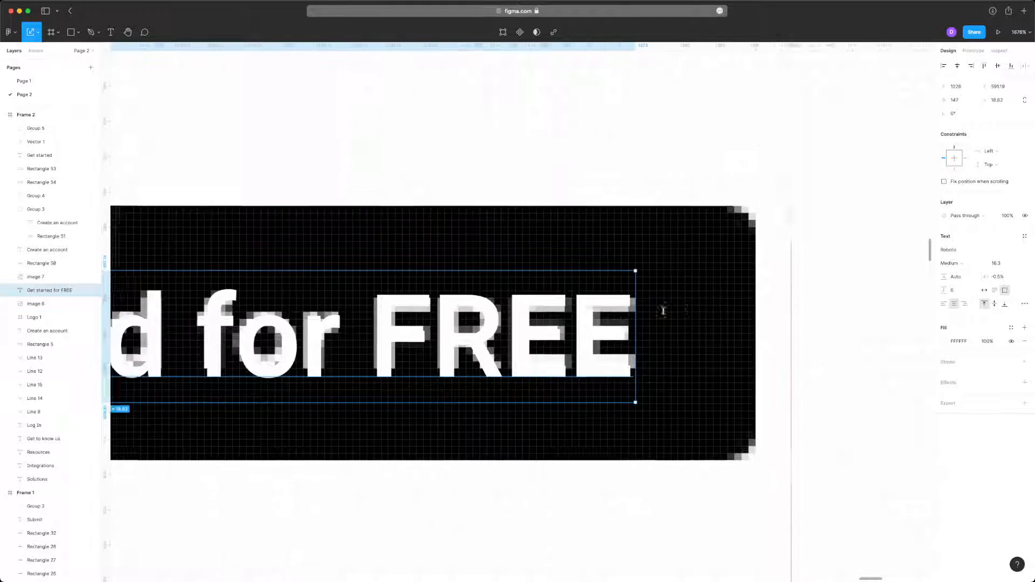
scroll(543, 341, "down", 5)
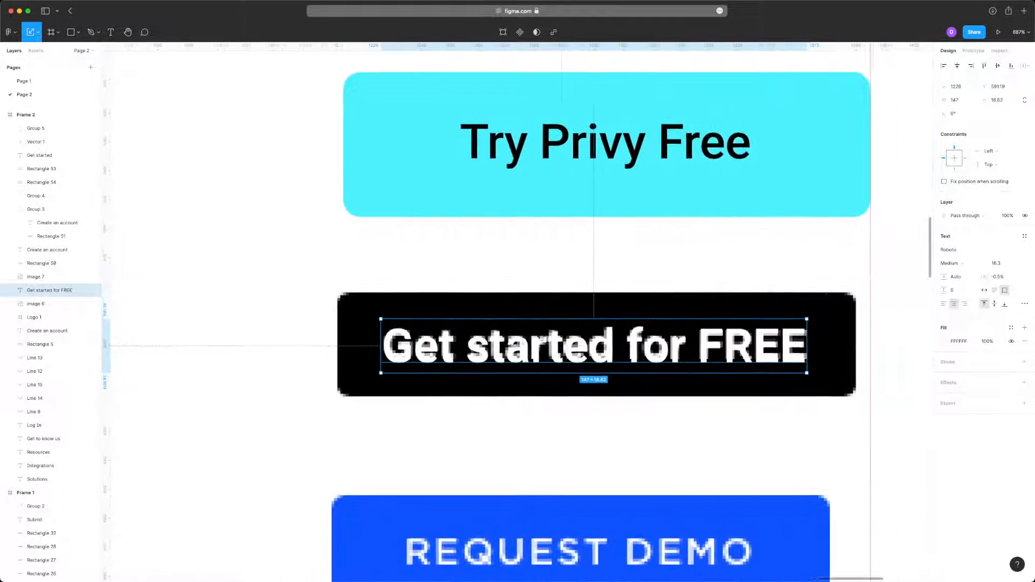
key("Escape")
left_click(593, 354)
scroll(537, 370, "up", 10)
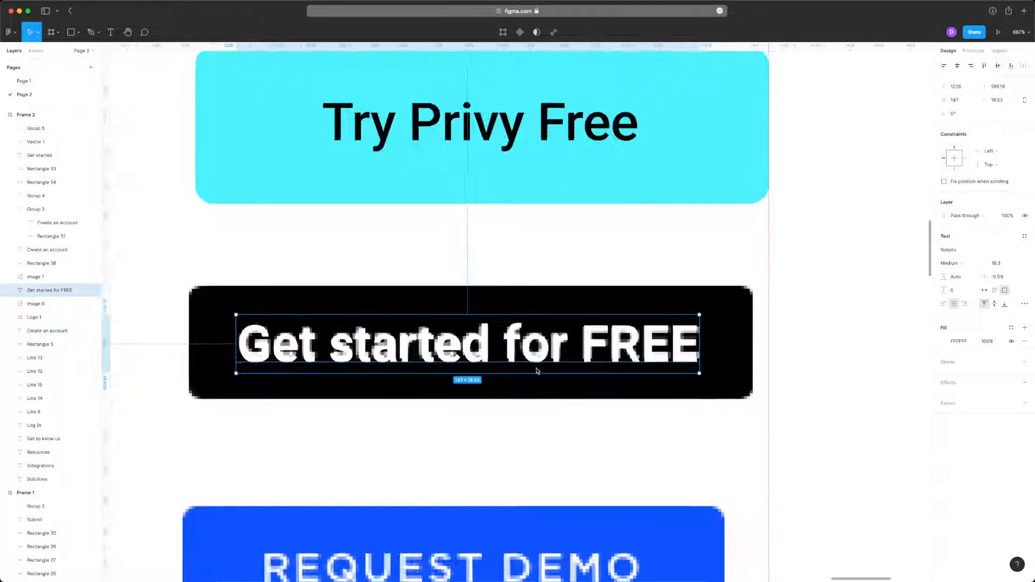
key("Up")
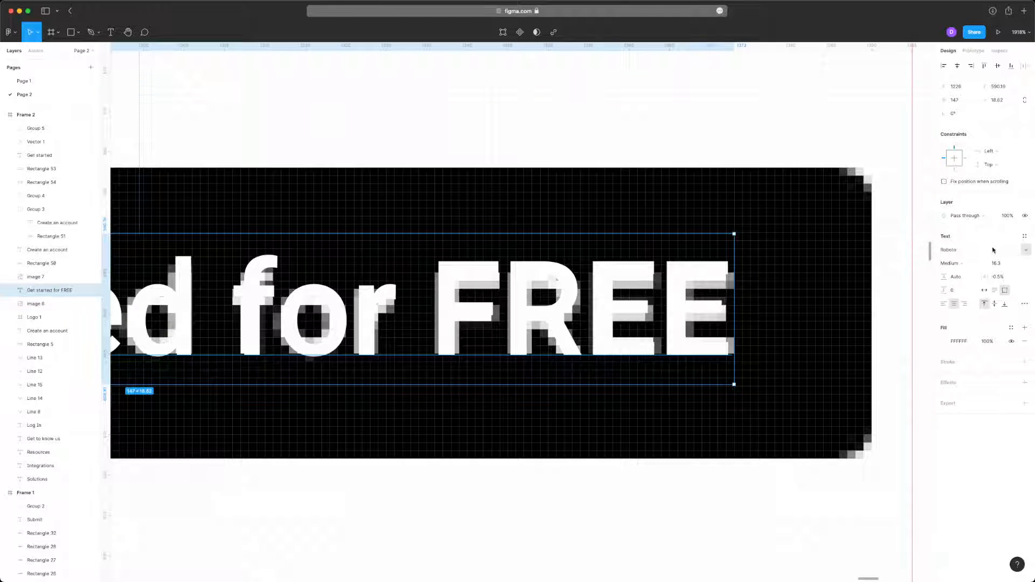
- Try the Ruda and Scada fonts on the Get started for FREE label, and undo the font changes
left_click(1018, 251)
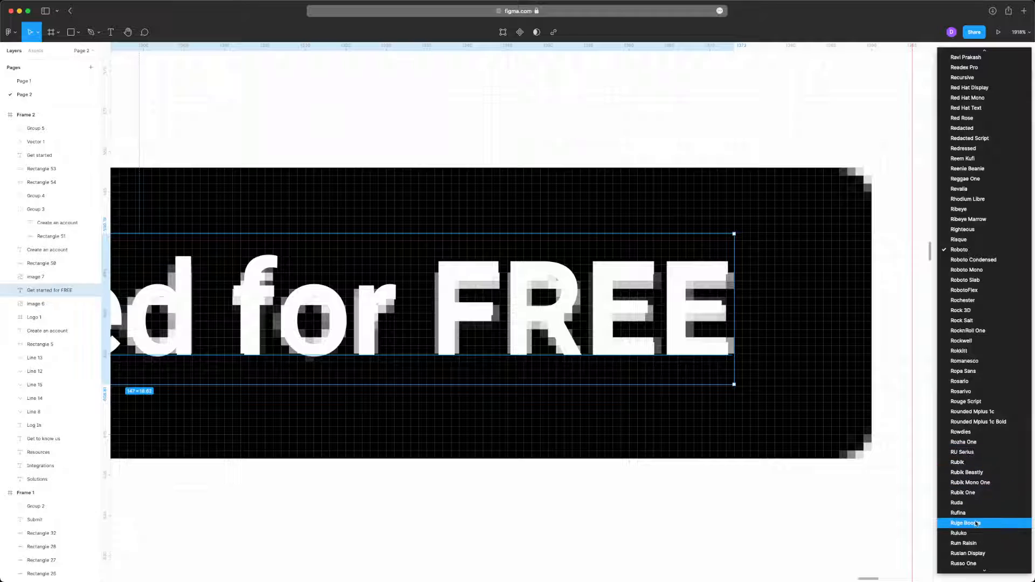
left_click(984, 507)
scroll(692, 263, "down", 5)
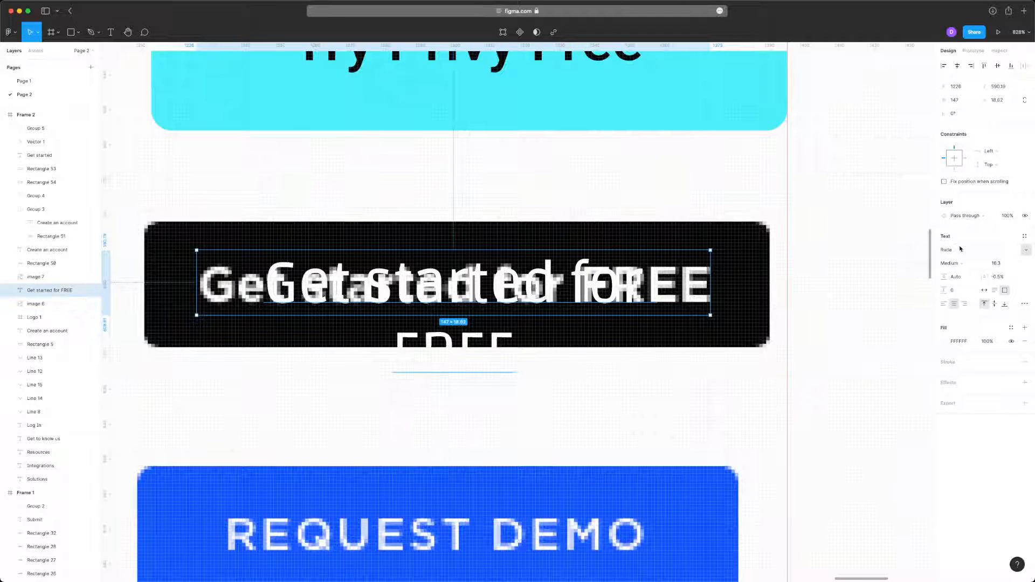
left_click(1026, 251)
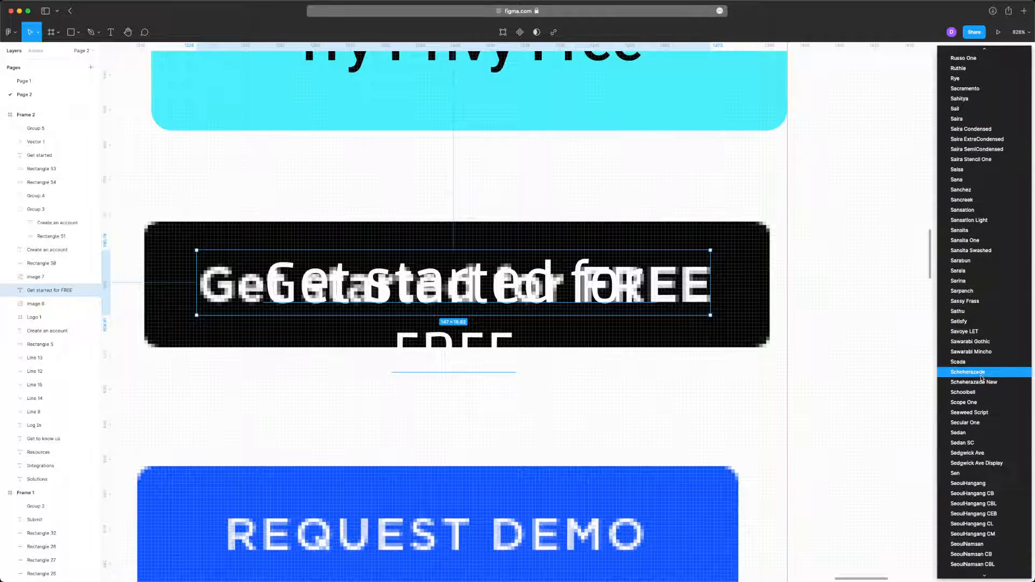
left_click(970, 364)
left_click_drag(631, 283, 632, 330)
key("super+z")
key("super+z")
key("super+z")
key("super+z")
key("super+z")
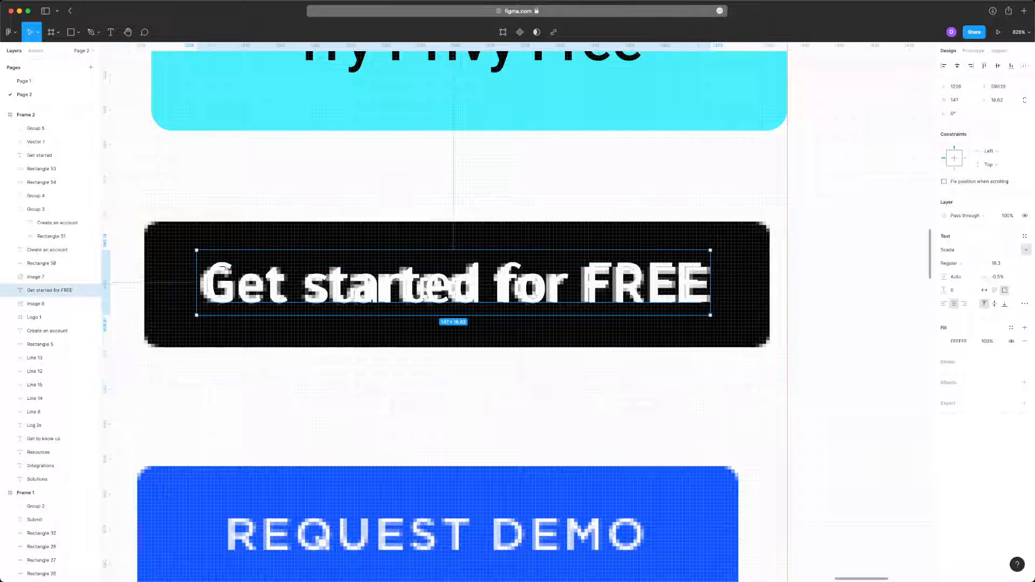
left_click(825, 305)
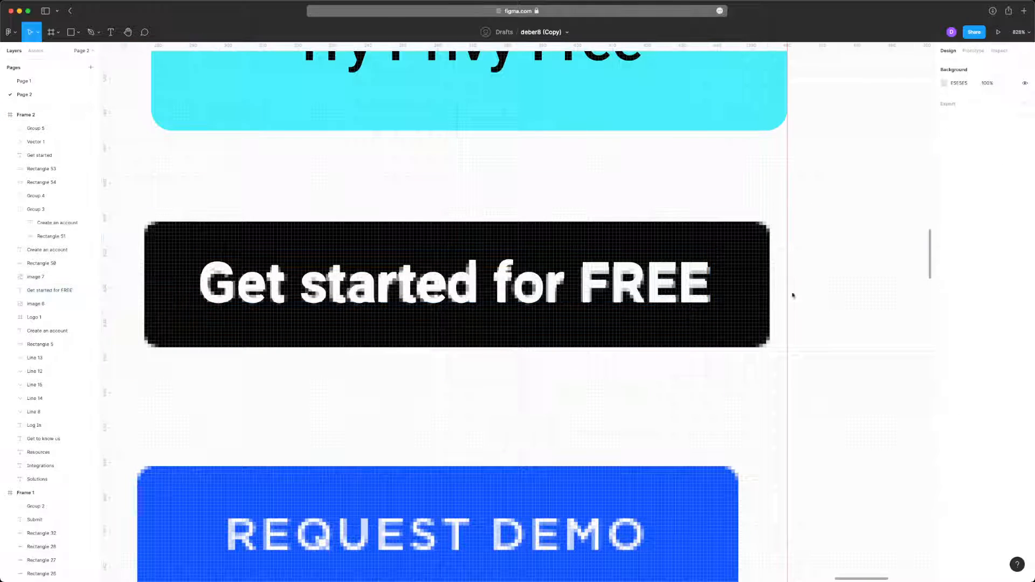
- Draw a rectangle 179 × 36 covering the black Get started for FREE reference button
scroll(518, 250, "left", 1)
left_click(80, 33)
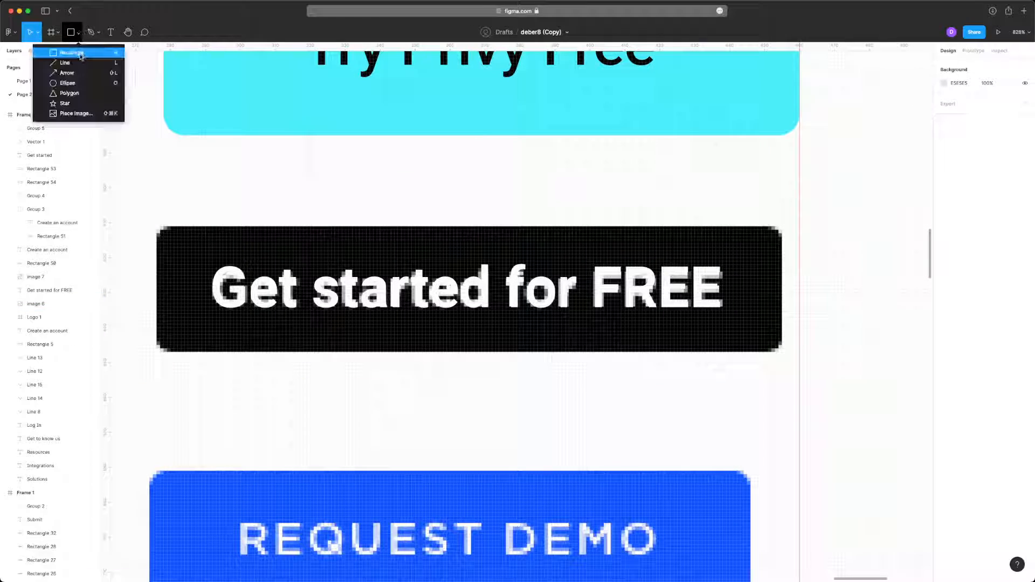
left_click(80, 54)
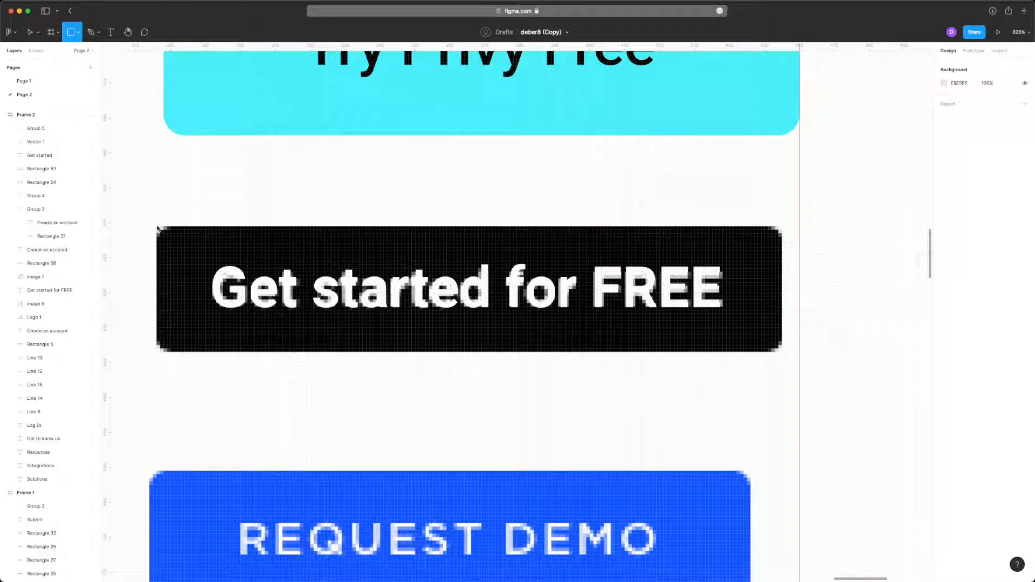
mouse_move(157, 227)
left_mouse_down()
mouse_move(405, 330)
mouse_move(781, 351)
left_mouse_up()
- Round the new rectangle's corners to a radius of 6 and fill it with black 000000 sampled from the reference button
mouse_move(721, 299)
left_mouse_down()
mouse_move(758, 331)
mouse_move(720, 288)
mouse_move(719, 268)
left_mouse_up()
key("i")
left_click(729, 239)
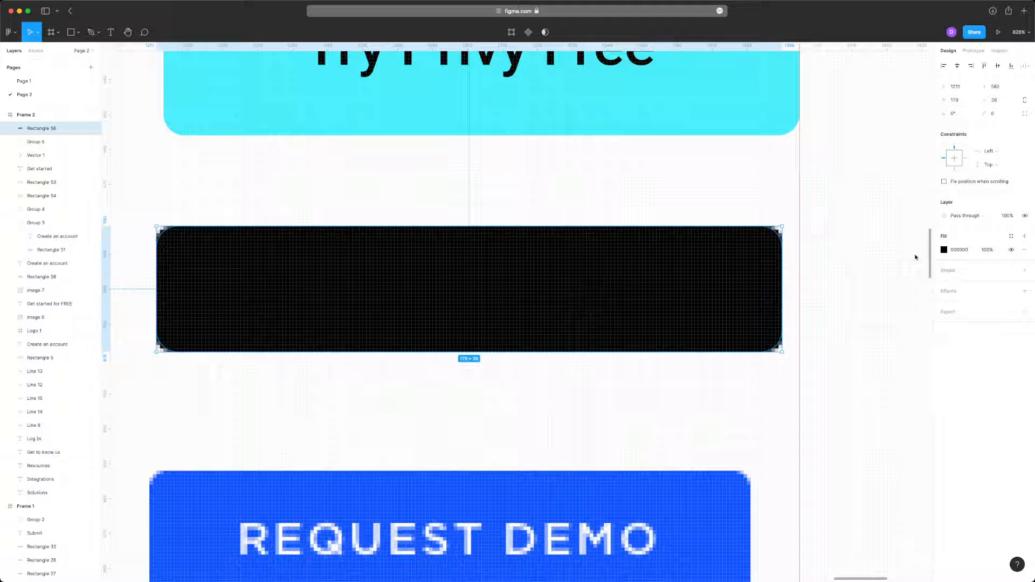
- Send the black rectangle behind the Get started for FREE label, and delete that button's reference image
key("super+bracketleft")
key("super+bracketleft")
key("super+bracketleft")
key("super+bracketleft")
key("super+bracketleft")
left_click(456, 368)
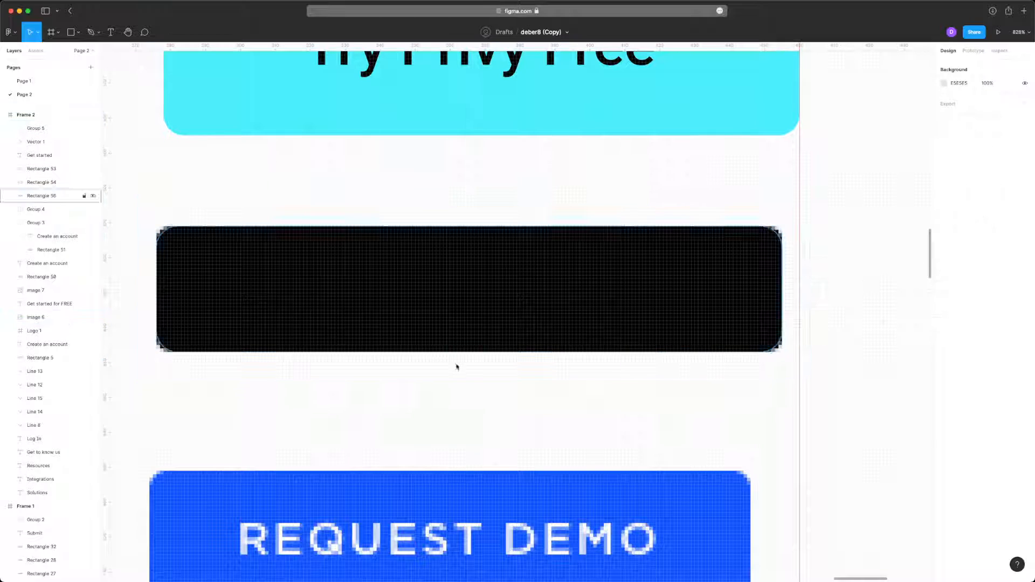
left_click(457, 367)
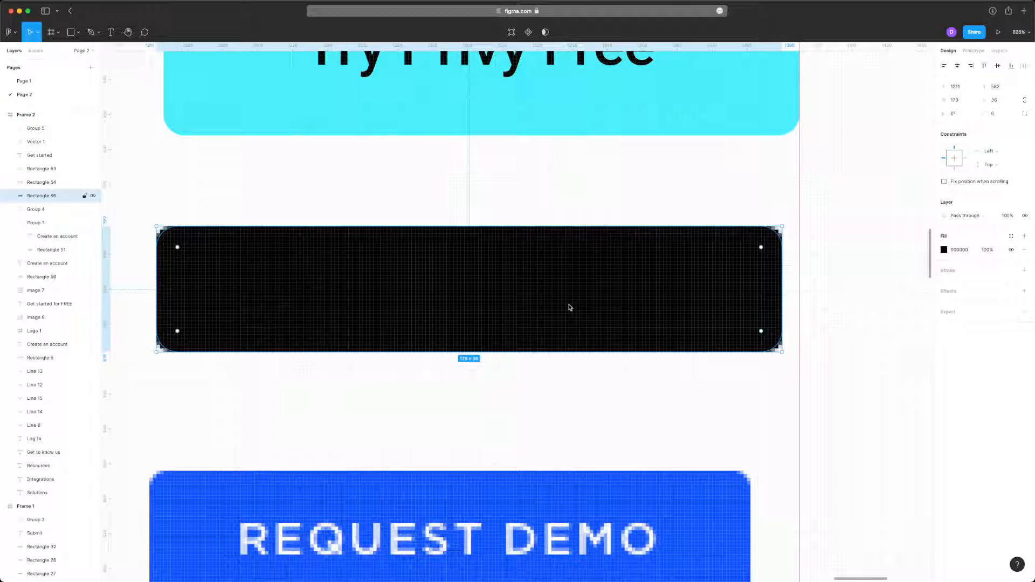
key("super+bracketleft")
key("super+bracketleft")
key("super+bracketleft")
key("super+bracketleft")
key("super+bracketleft")
key("super+bracketleft")
key("super+bracketleft")
key("super+bracketleft")
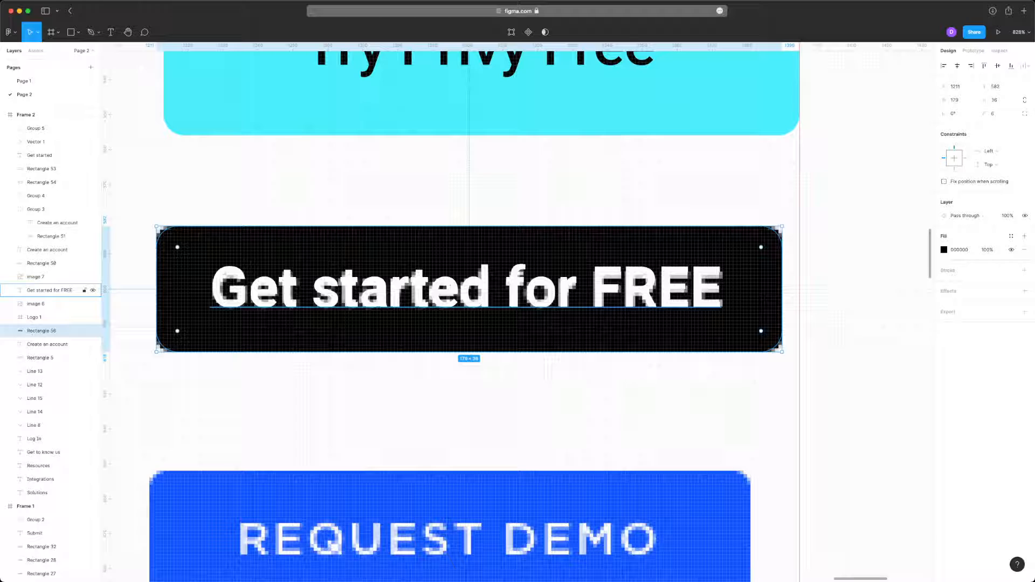
left_click(682, 349)
key("BackSpace")
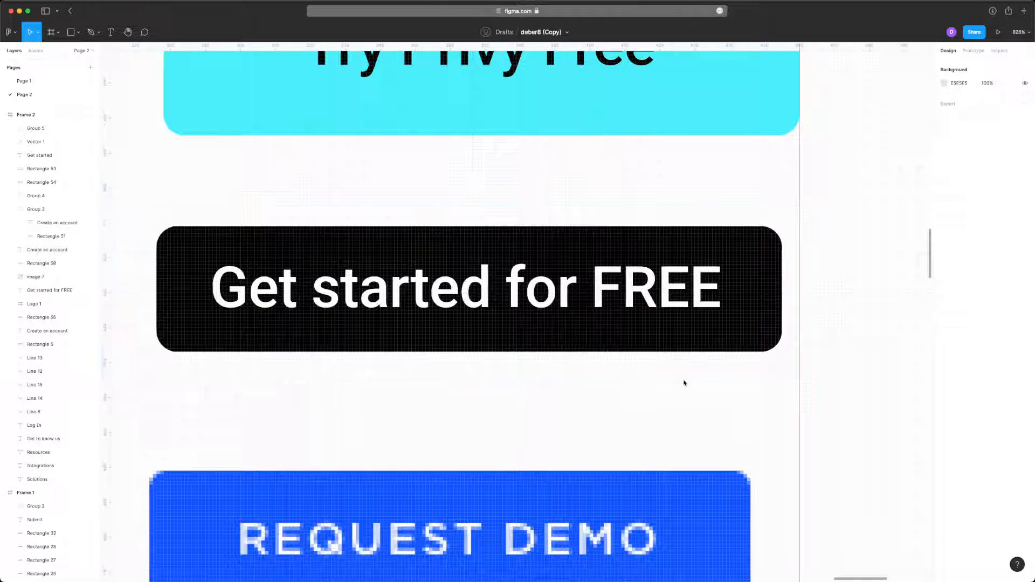
- Centre the Get started for FREE label on its black rectangle and group the two
scroll(674, 313, "down", 5)
left_click(674, 315)
scroll(593, 272, "up", 5)
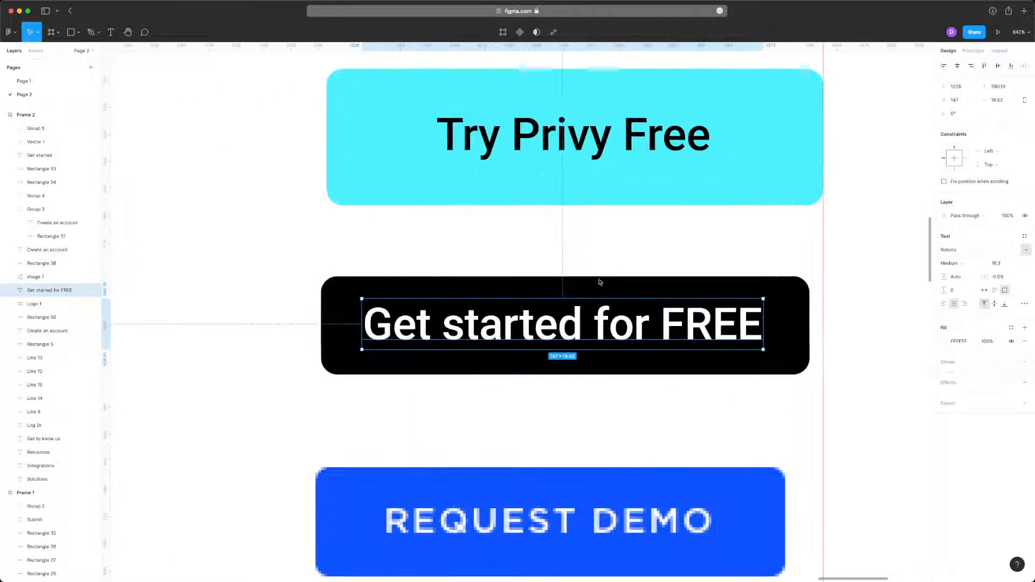
left_click(542, 295, "shift")
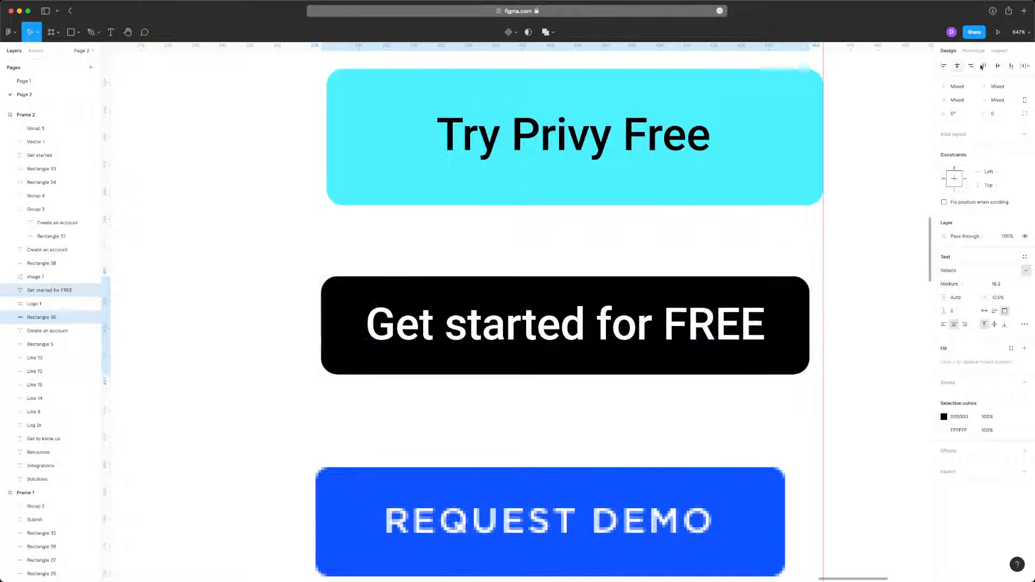
scroll(696, 216, "down", 5)
key("super+g")
- Move the Get started for FREE button group so its right edge sits on the vertical guide
left_click(808, 274)
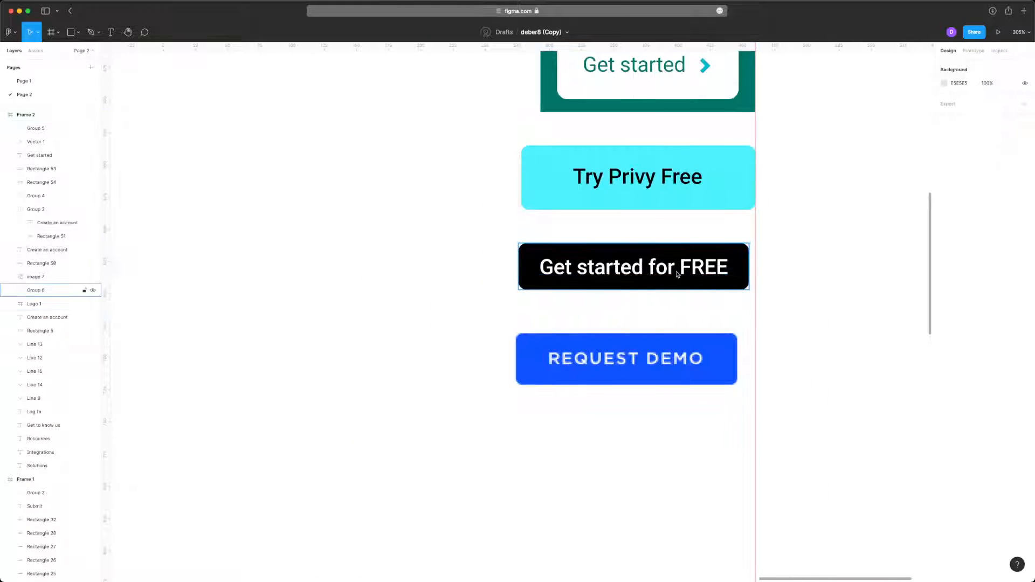
left_click_drag(679, 272, 685, 274)
left_click(797, 294)
- Add a text label reading Request demo and place it on the blue button just below the reference lettering
scroll(796, 294, "right", 1)
scroll(761, 296, "up", 5)
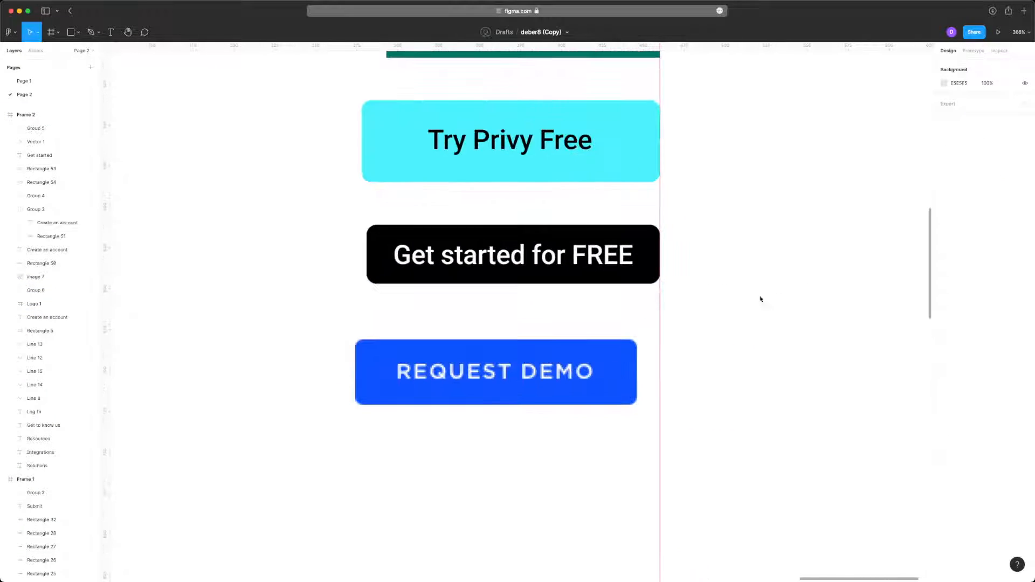
key("t")
left_click(369, 396)
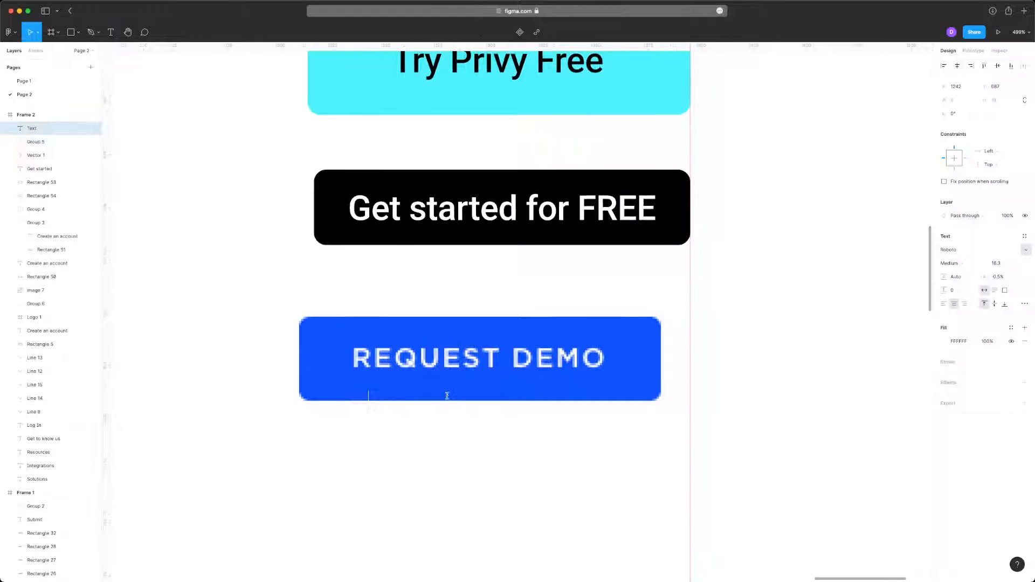
type("Request a demo")
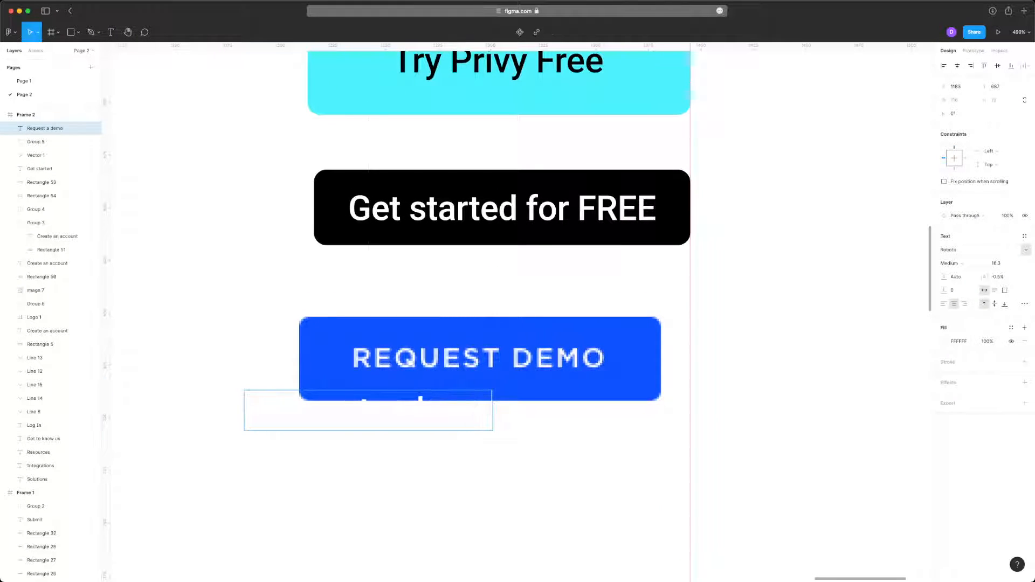
key("Escape")
double_click(420, 401)
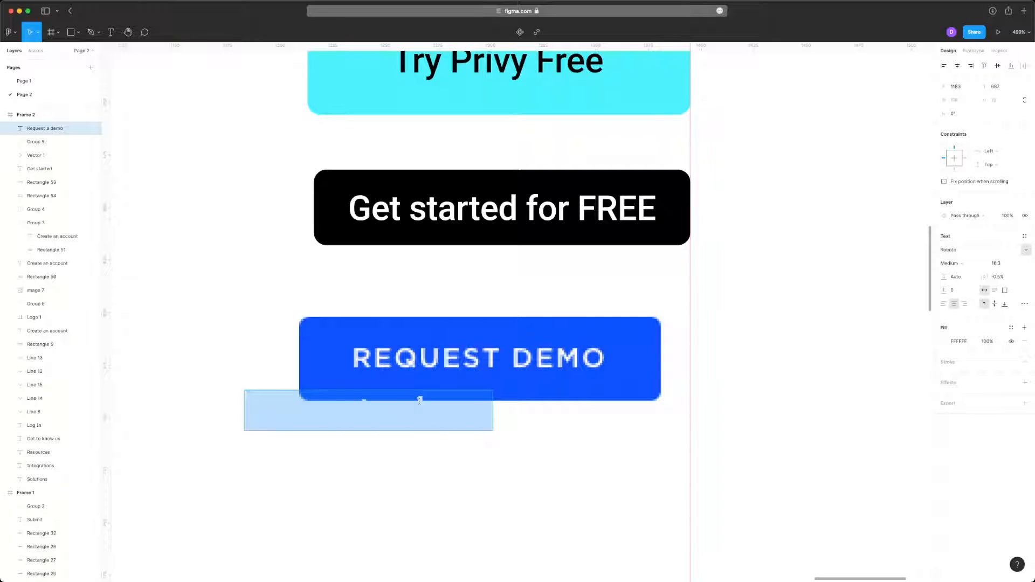
type("Request demo")
key("Escape")
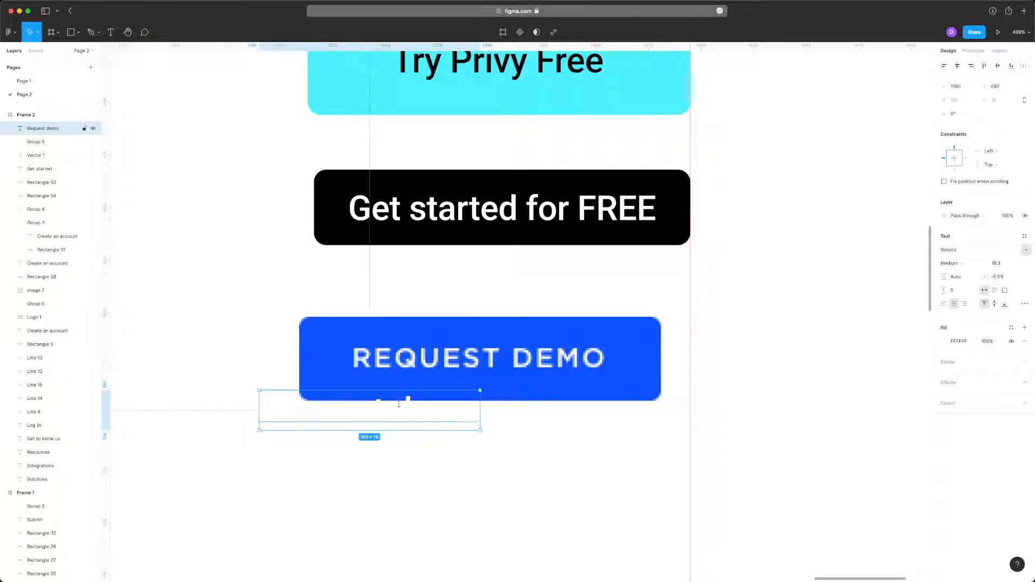
left_click_drag(390, 403, 483, 378)
- Set the Request demo label to Regular weight and uppercase letter case
scroll(396, 367, "up", 8)
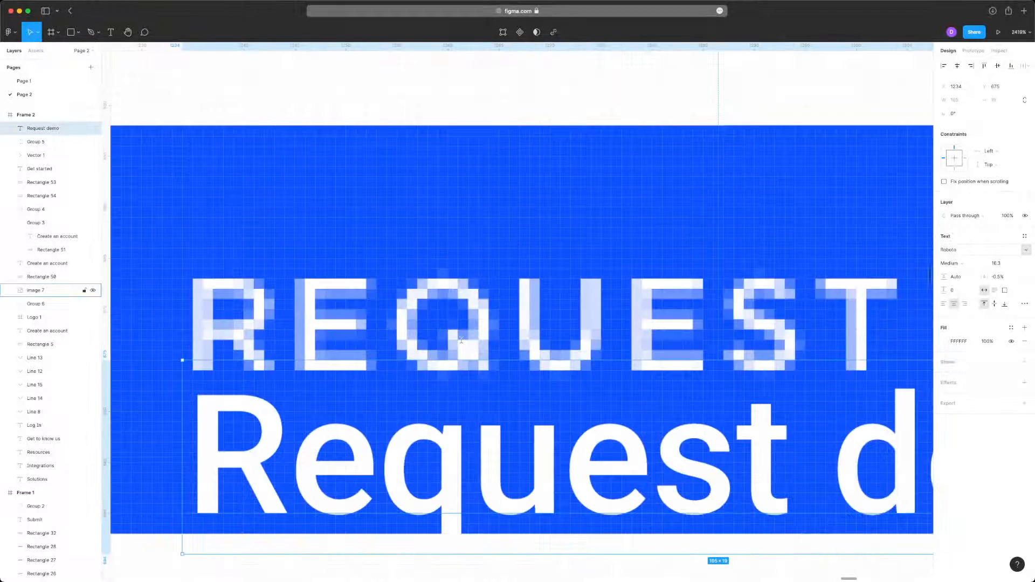
scroll(432, 308, "down", 6)
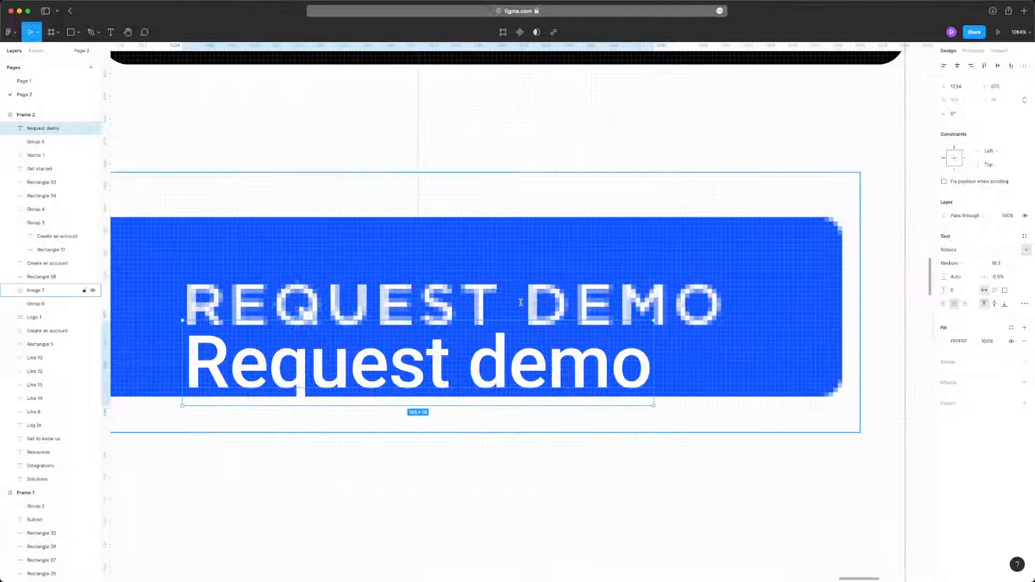
key("super+alt+comma")
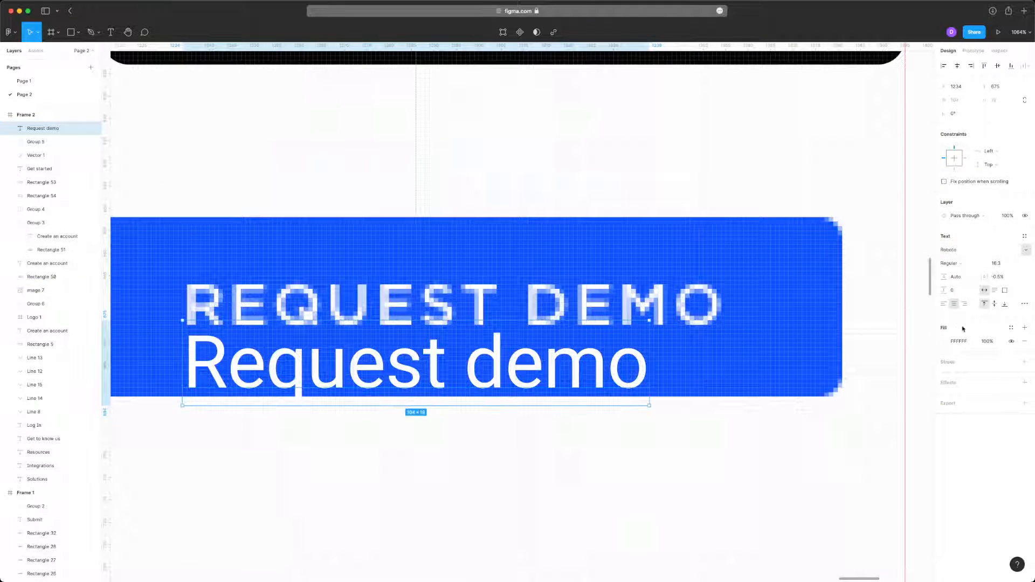
left_click(1025, 306)
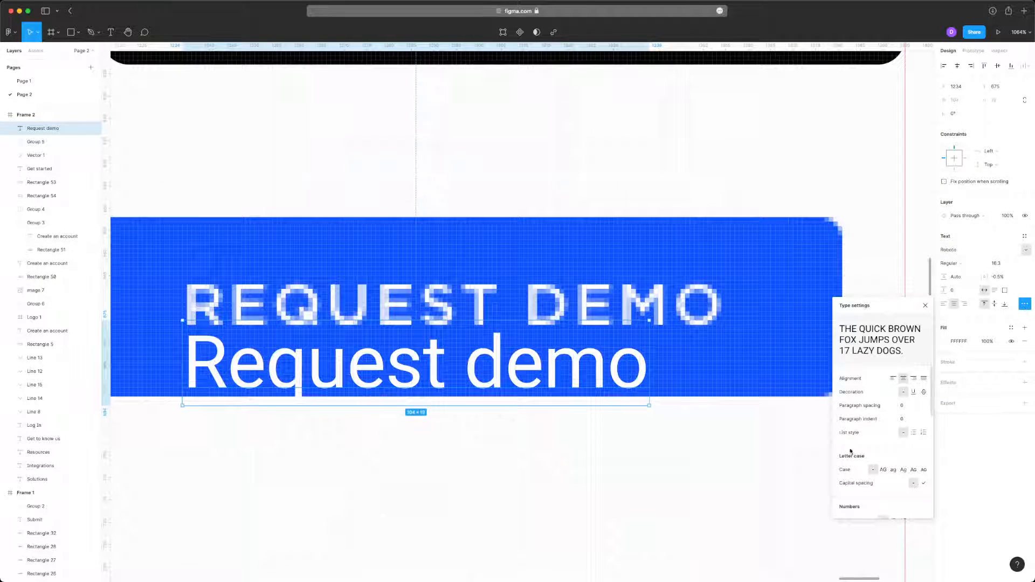
left_click(883, 470)
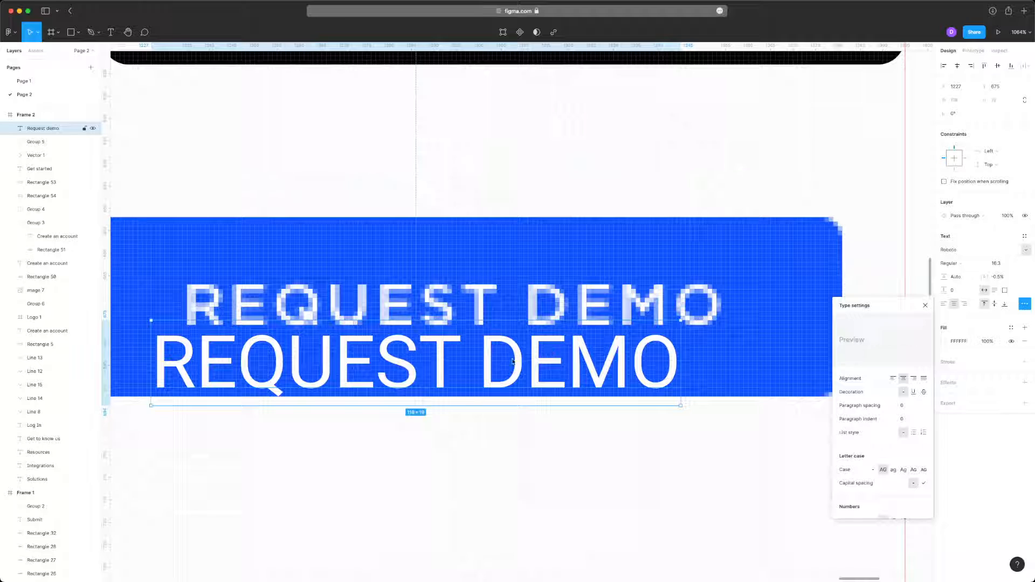